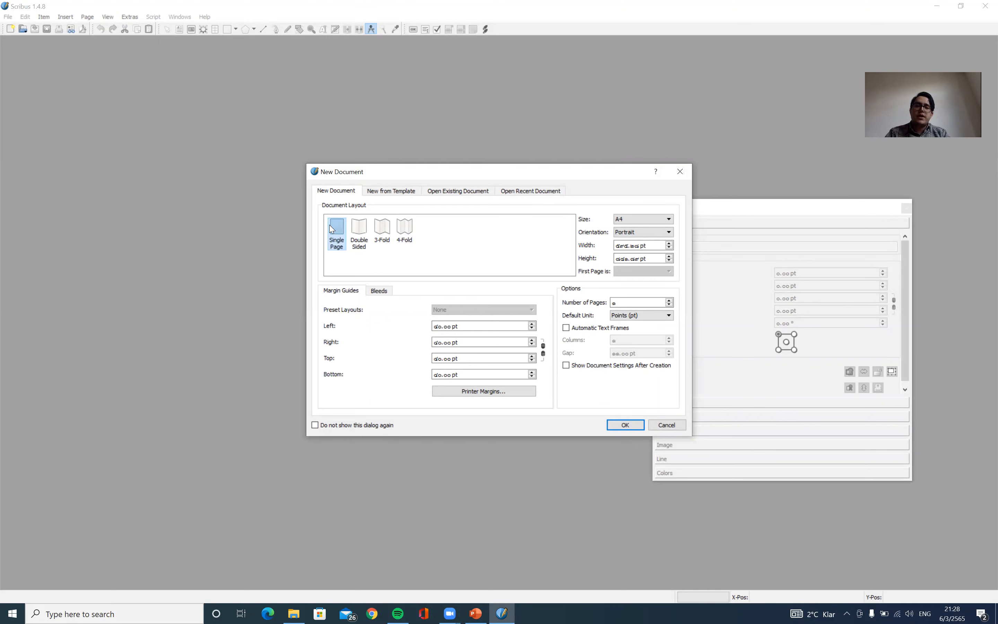
Create a single-page A4 portrait document and draw a text frame spanning the margin width across the page's upper part
click(616, 424)
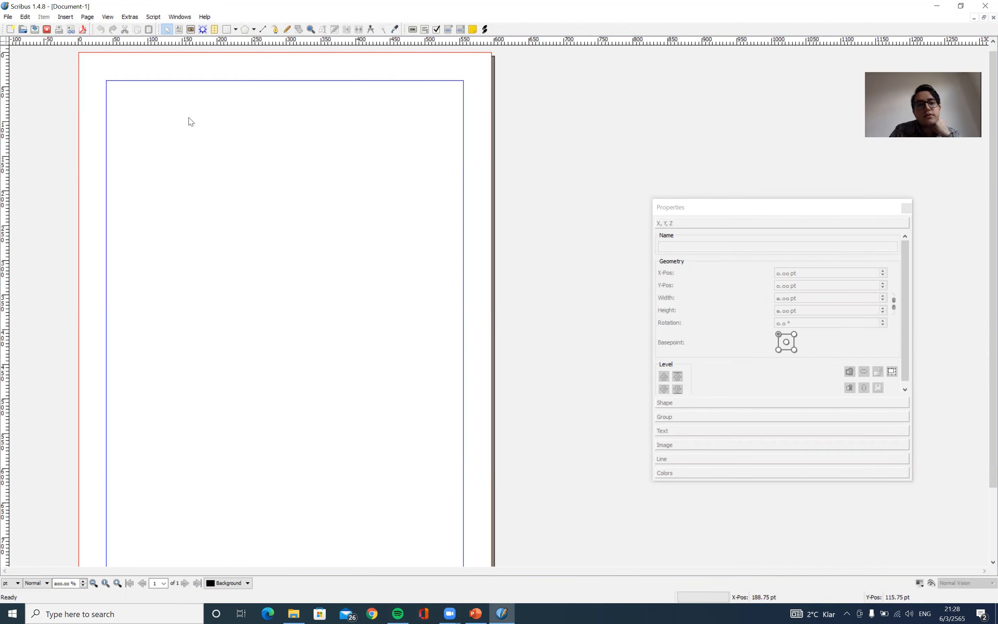
click(178, 30)
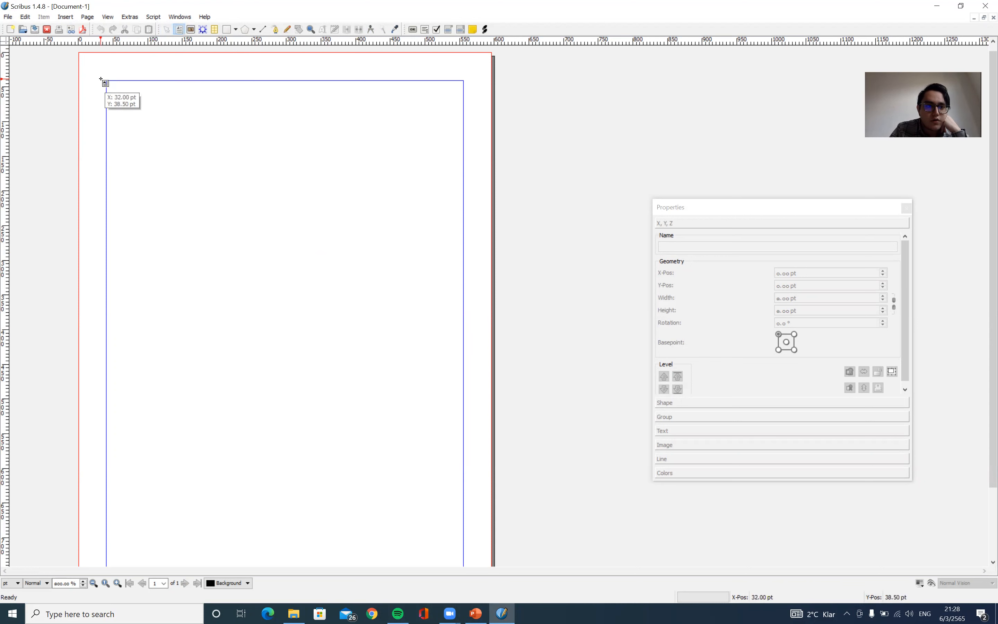
drag(108, 84, 458, 412)
right_click(213, 183)
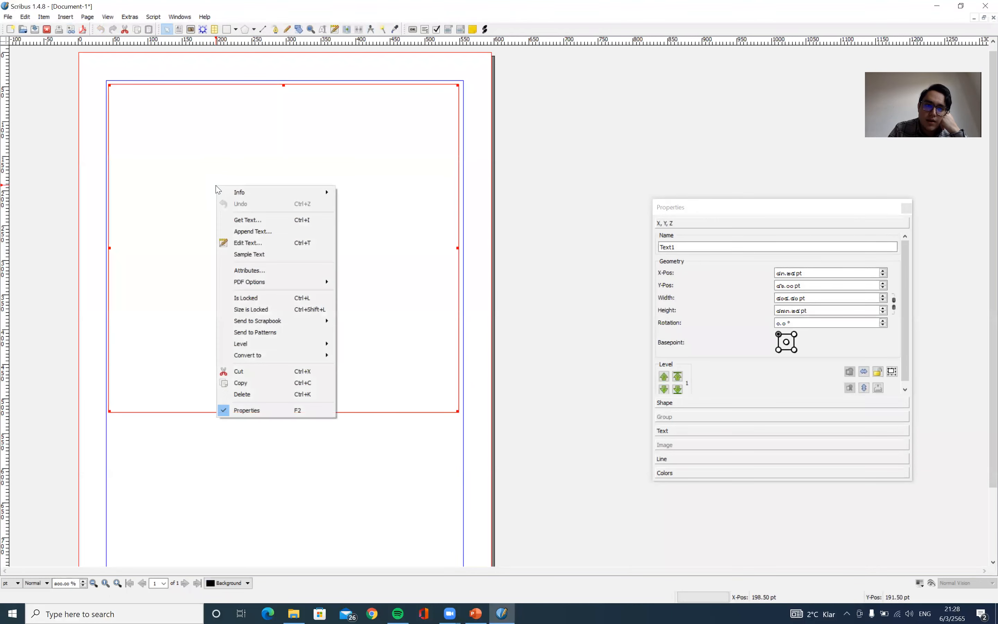
click(276, 224)
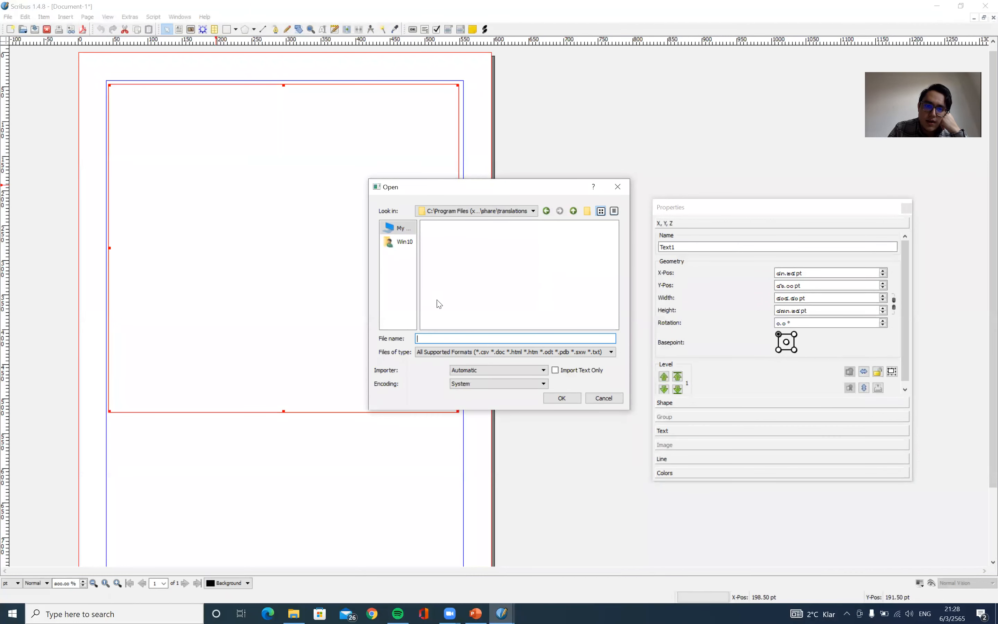
click(617, 399)
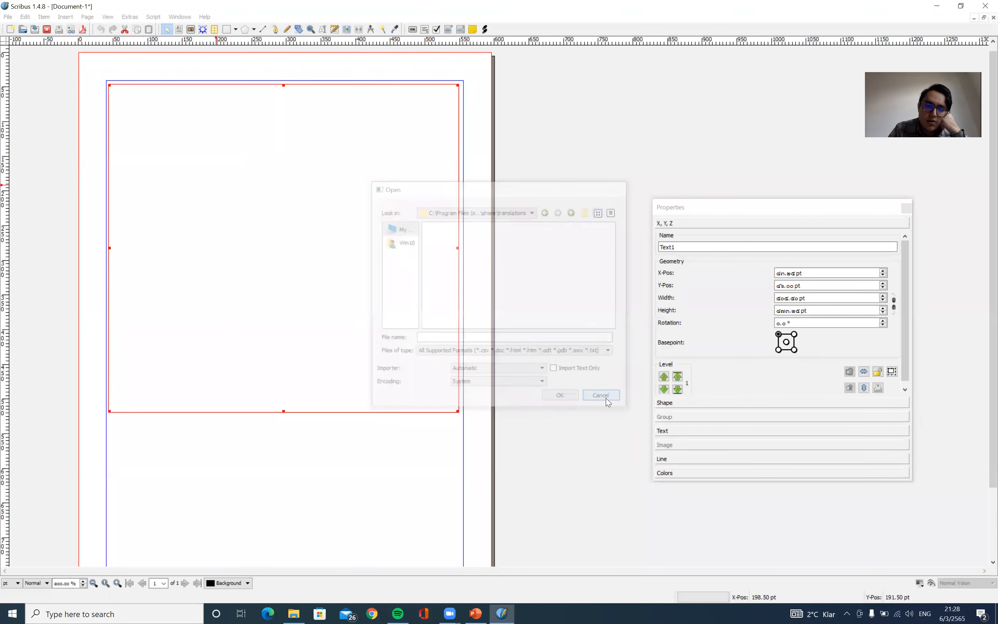
Fill the text frame with English Lorem Ipsum sample text using random paragraphs
right_click(239, 214)
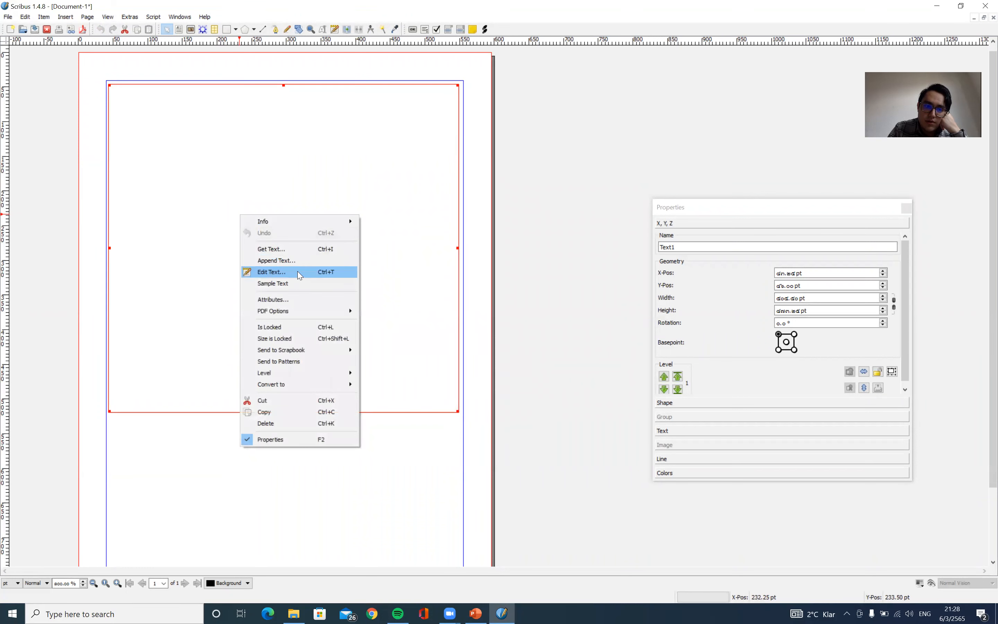
click(295, 283)
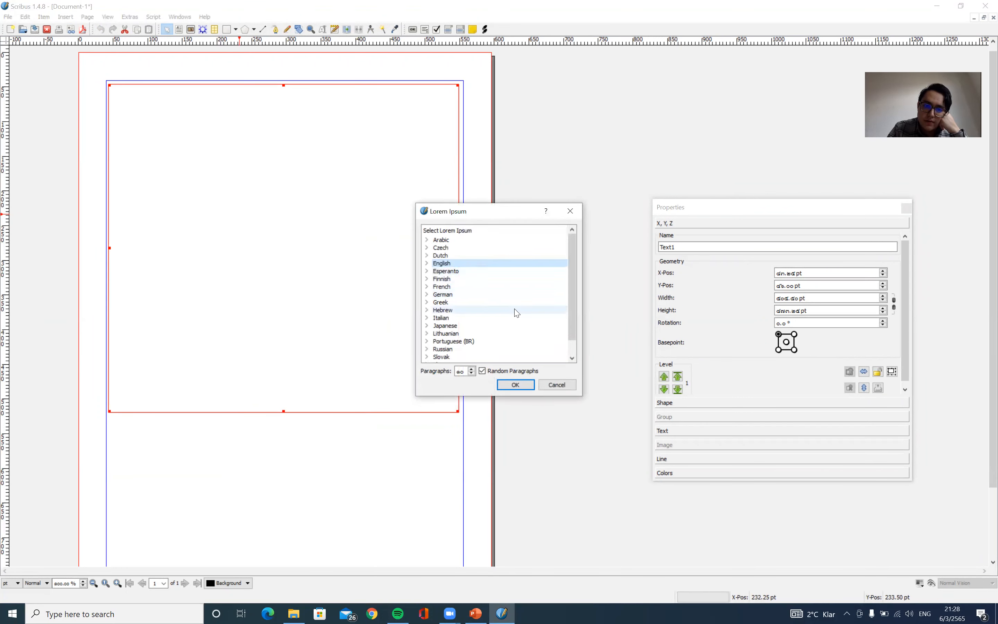
click(527, 390)
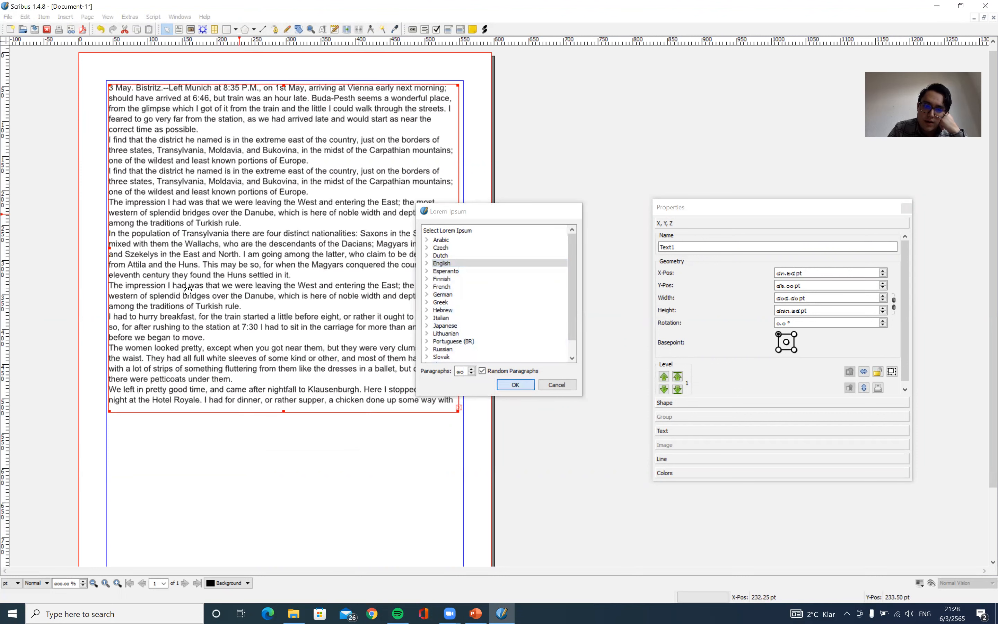
click(306, 509)
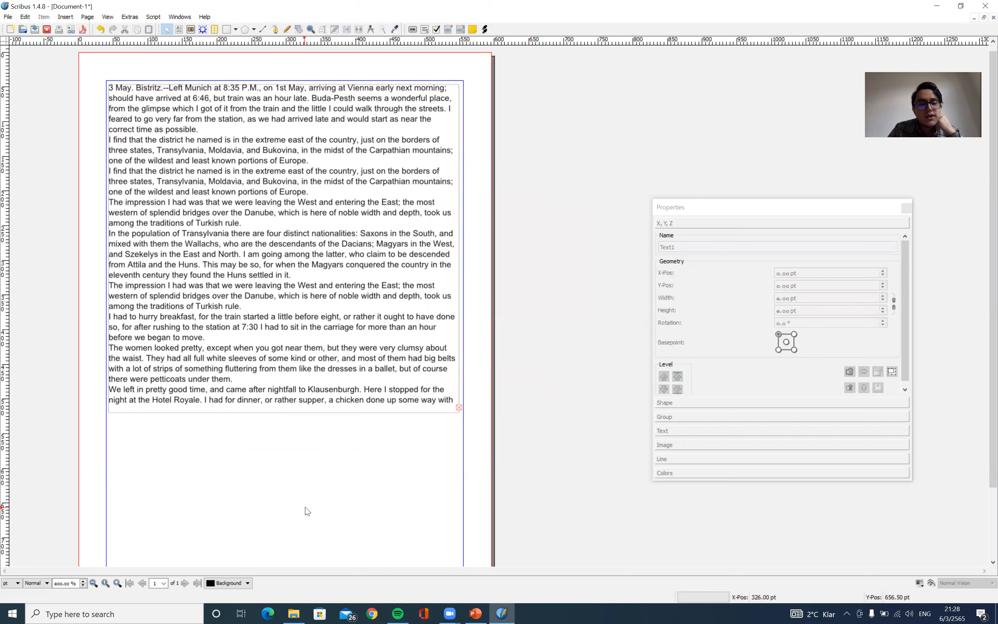
Draw a heart from the special shapes in the empty area below the text frame
scroll(307, 511, down, 2)
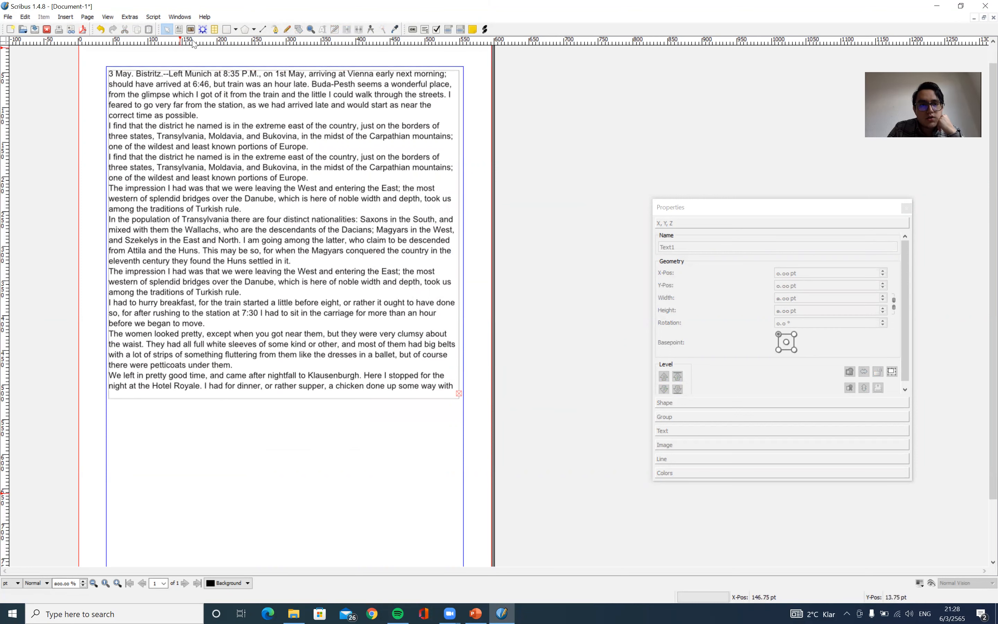
click(236, 30)
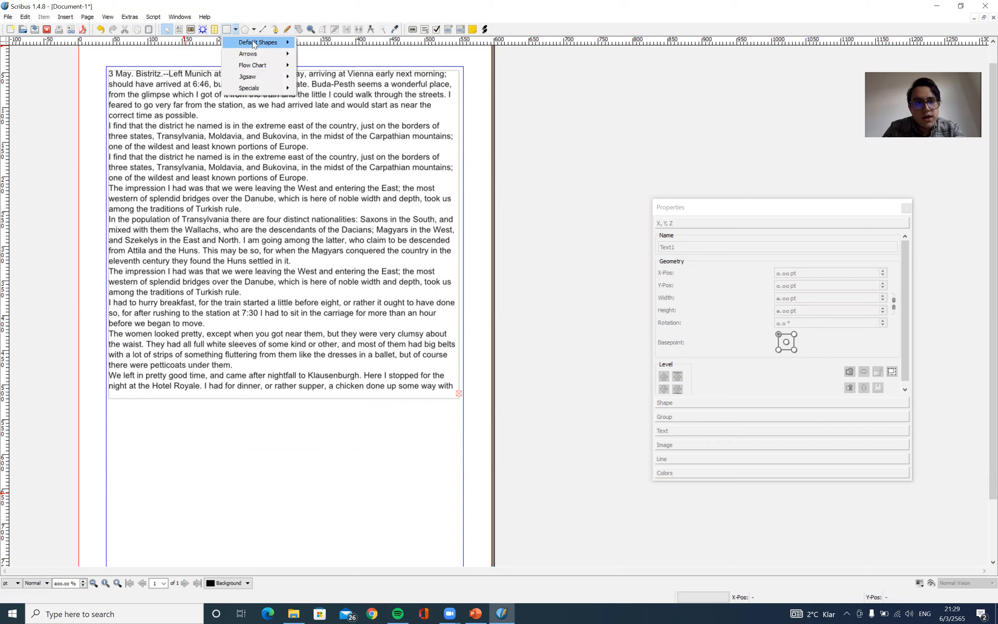
mouse_move(253, 44)
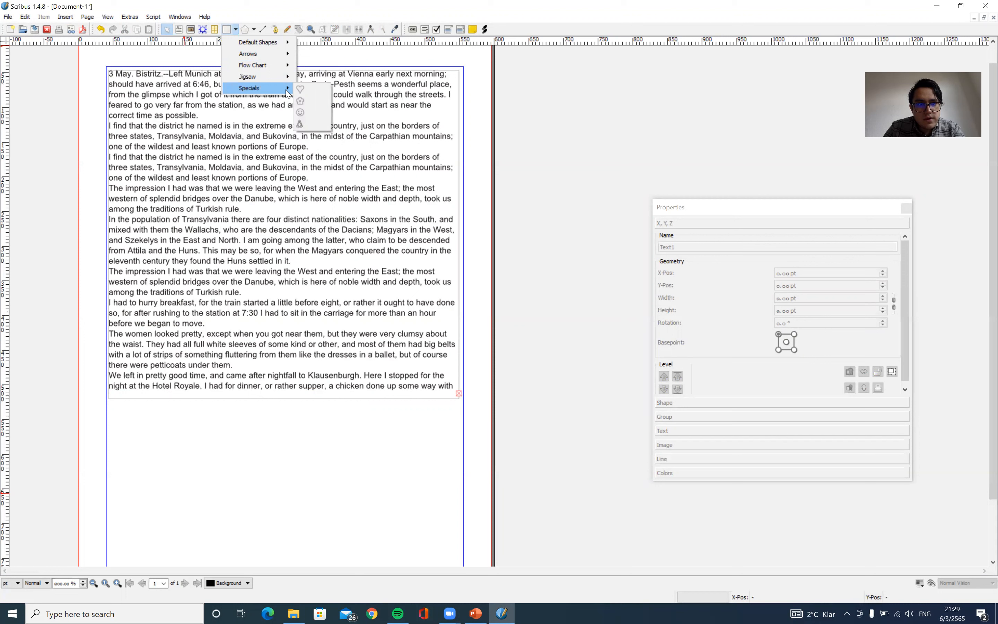
click(306, 91)
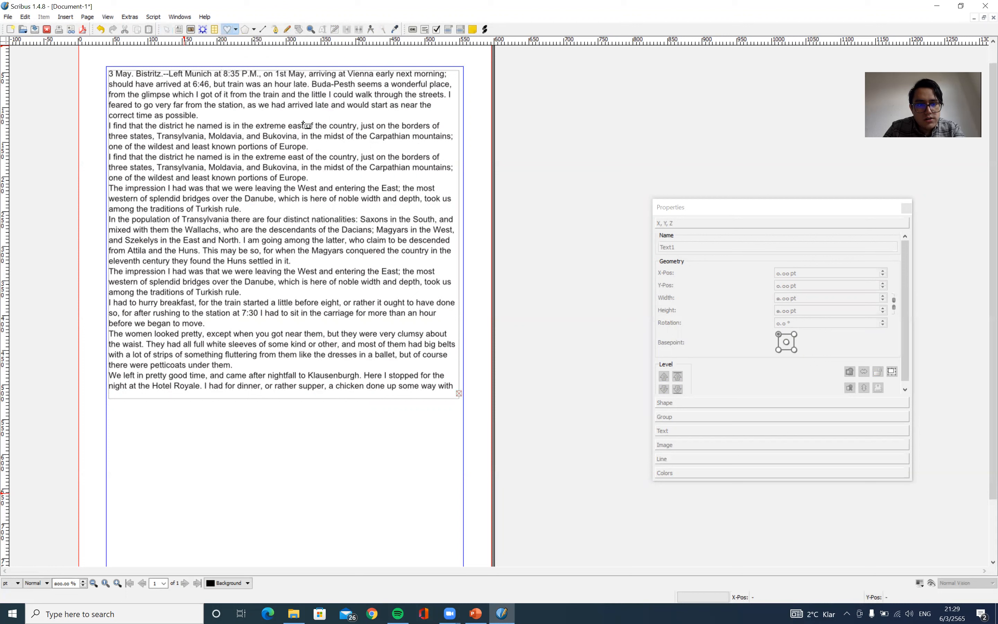
click(220, 421)
drag(272, 461, 362, 543)
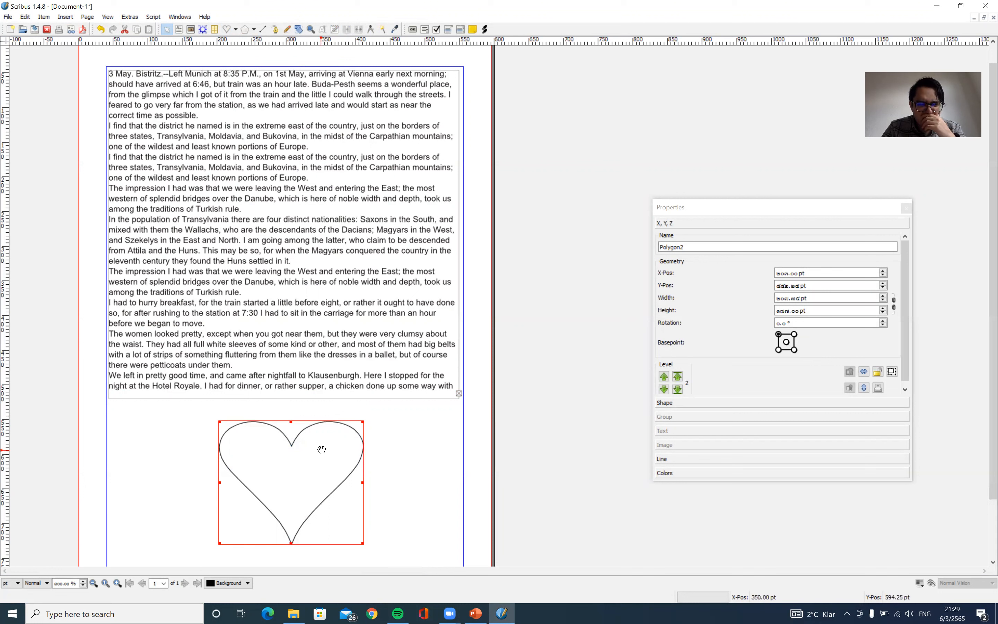
Move the heart onto the middle of the text and make the text flow around it using the frame shape
drag(314, 441, 304, 188)
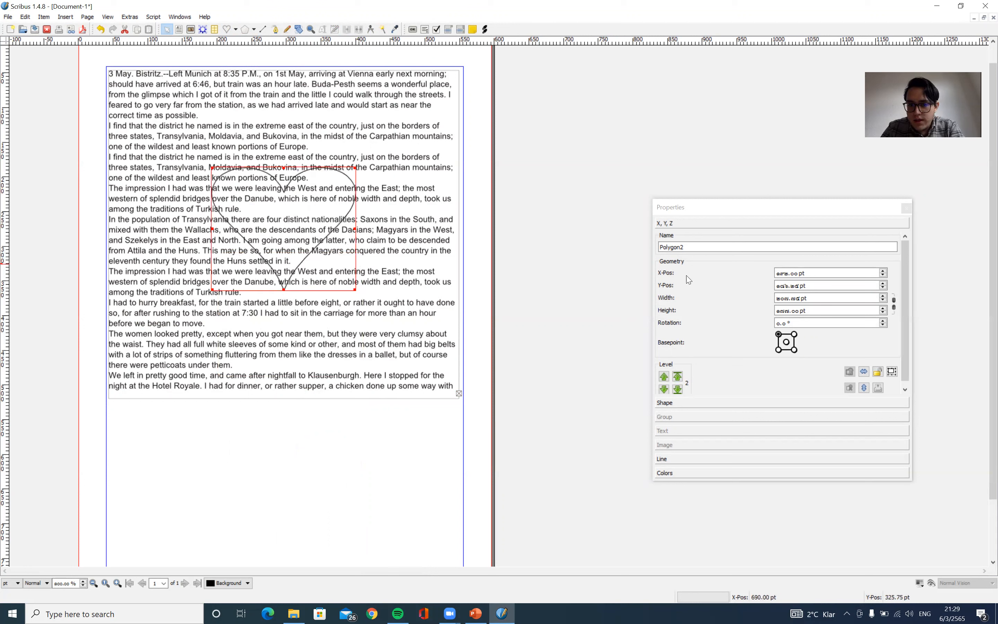
click(777, 403)
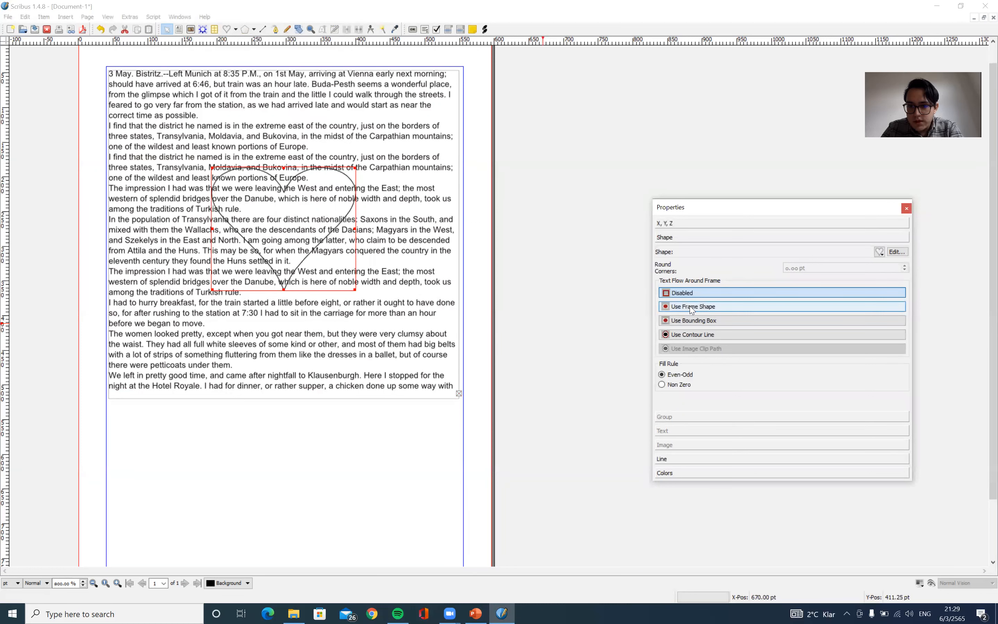
click(758, 310)
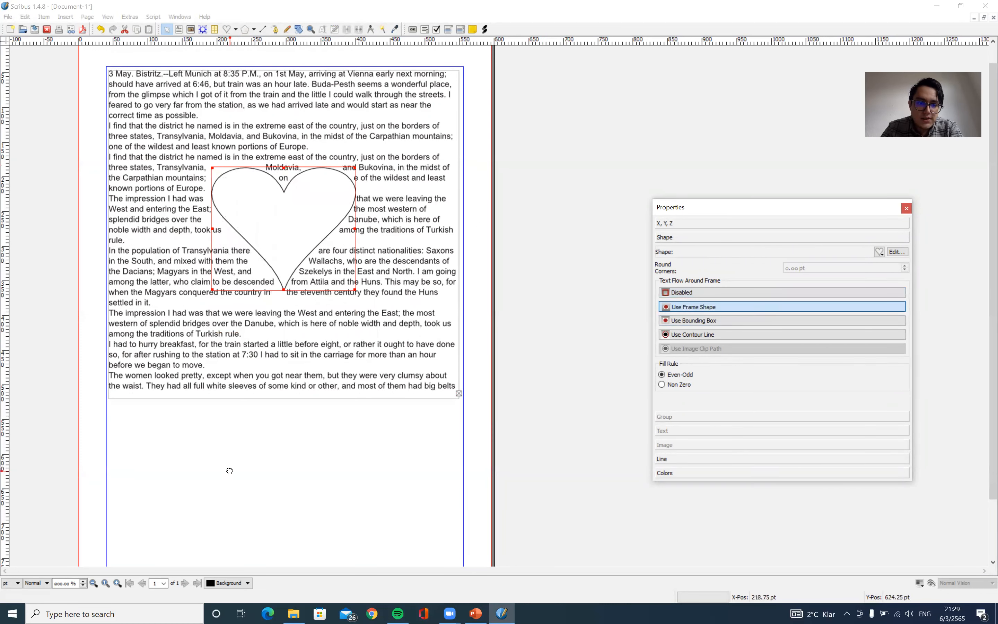
click(230, 471)
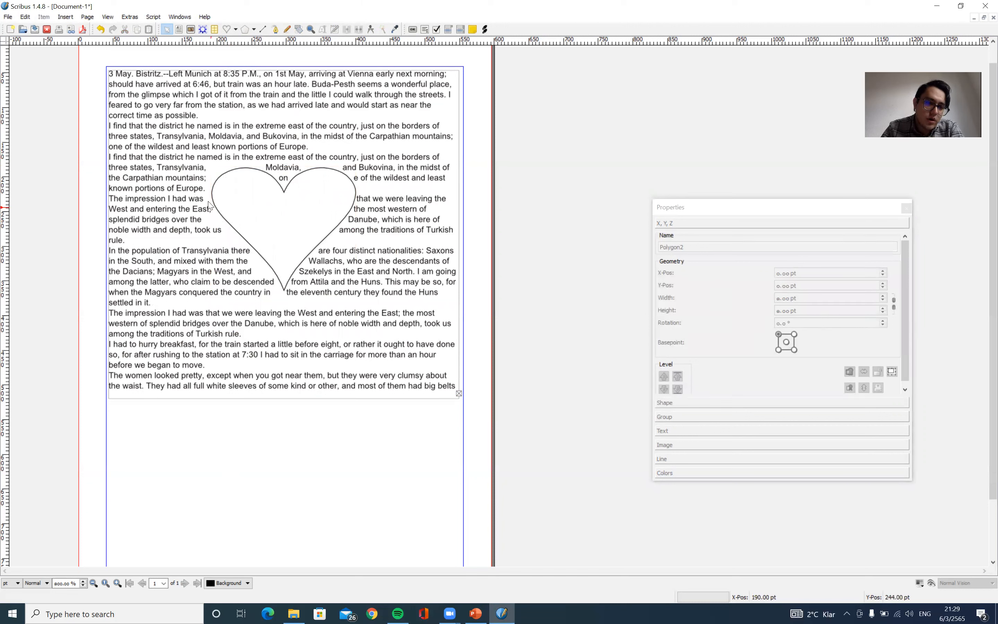
Move the heart slightly lower and to the left within the text, and deselect it
click(295, 223)
drag(293, 219, 287, 272)
right_click(305, 303)
click(280, 294)
click(268, 568)
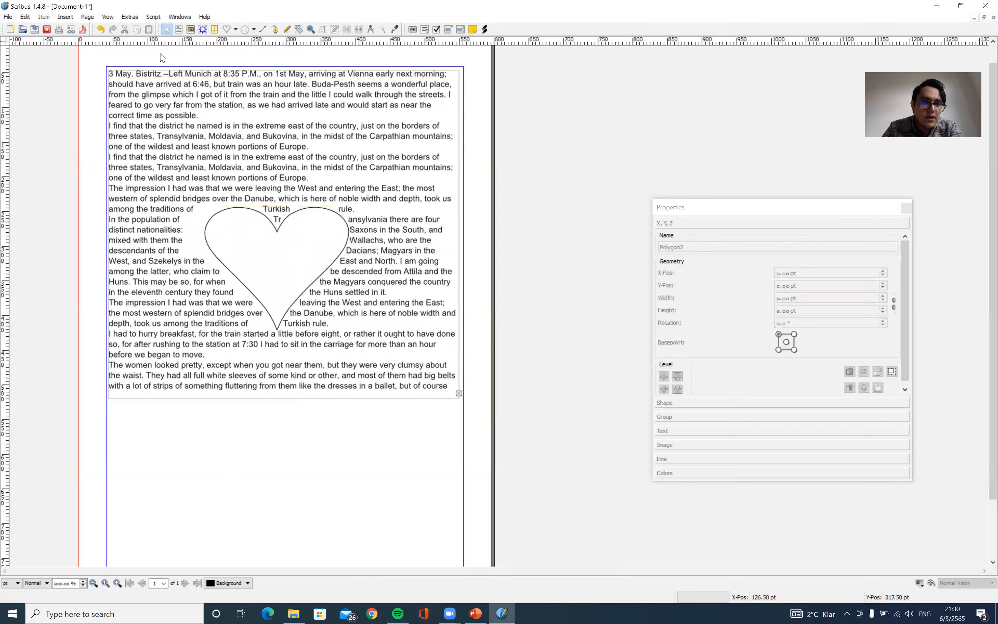
click(232, 31)
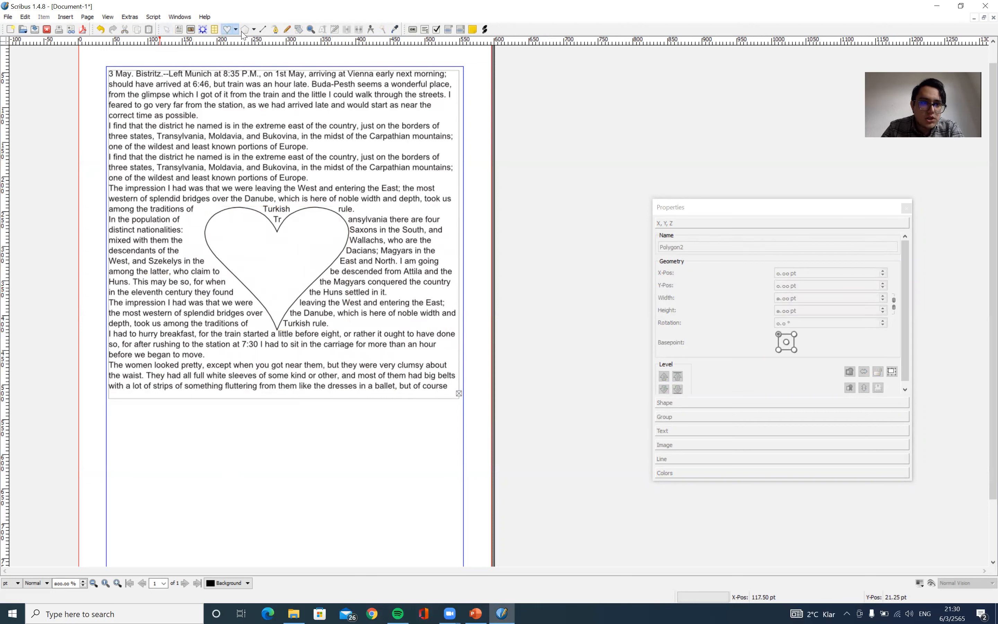
click(236, 30)
mouse_move(254, 89)
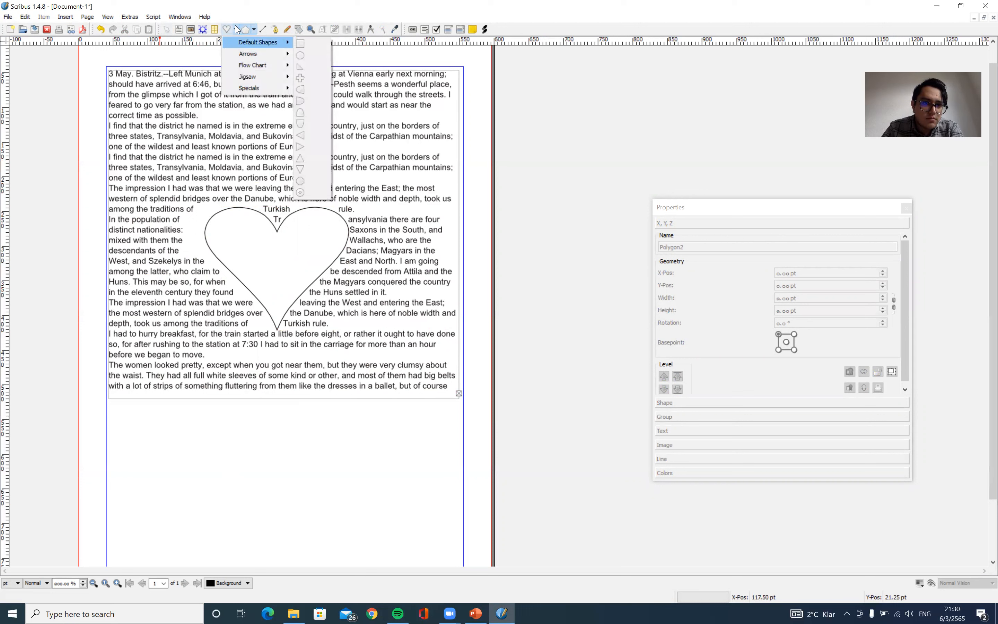
click(255, 30)
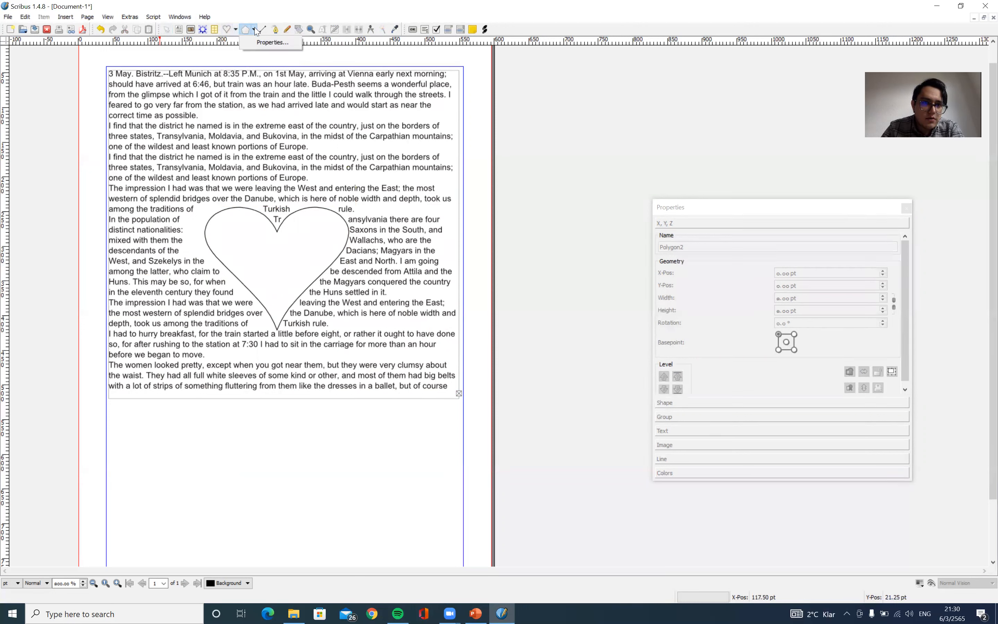
click(252, 28)
click(237, 30)
Draw a four-cornered diamond with the Polygon tool in the empty area below the text frame
click(243, 30)
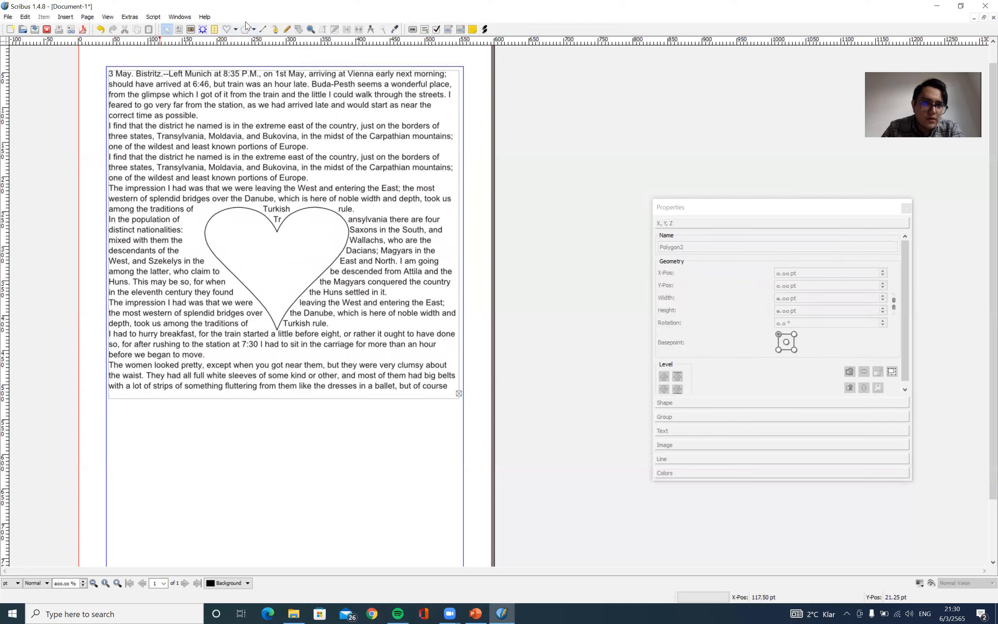
click(245, 29)
drag(181, 438, 312, 551)
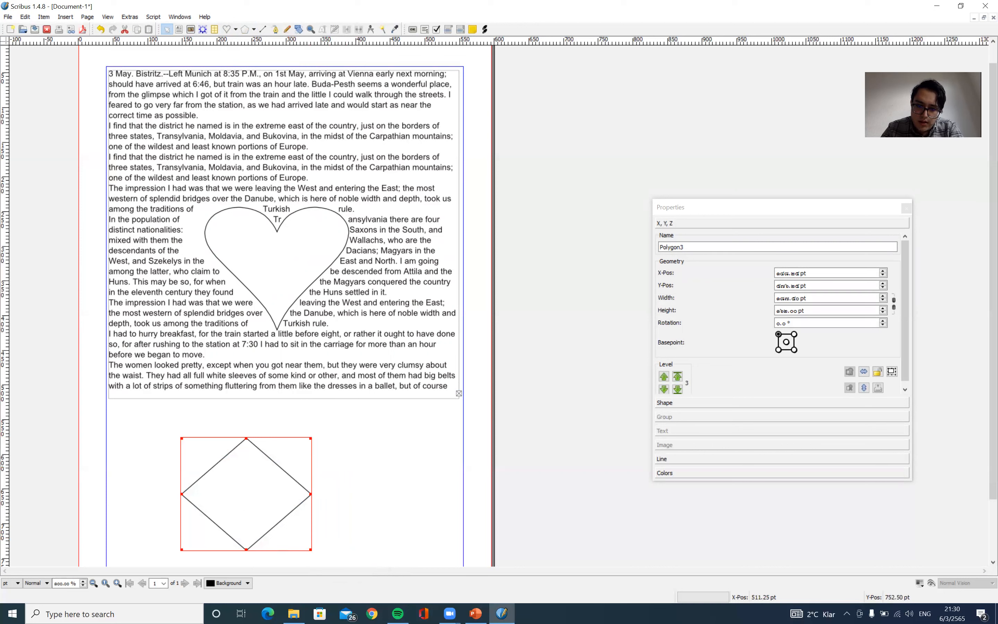
Switch to the PowerPoint lesson, review the slide on editing a shape's details, and return to Scribus
click(475, 613)
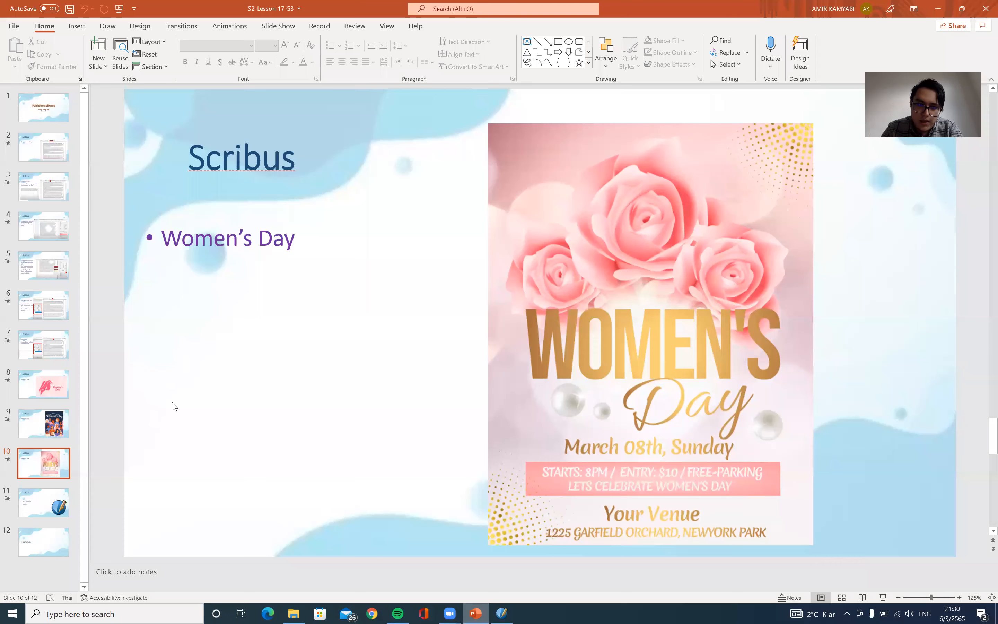
click(48, 348)
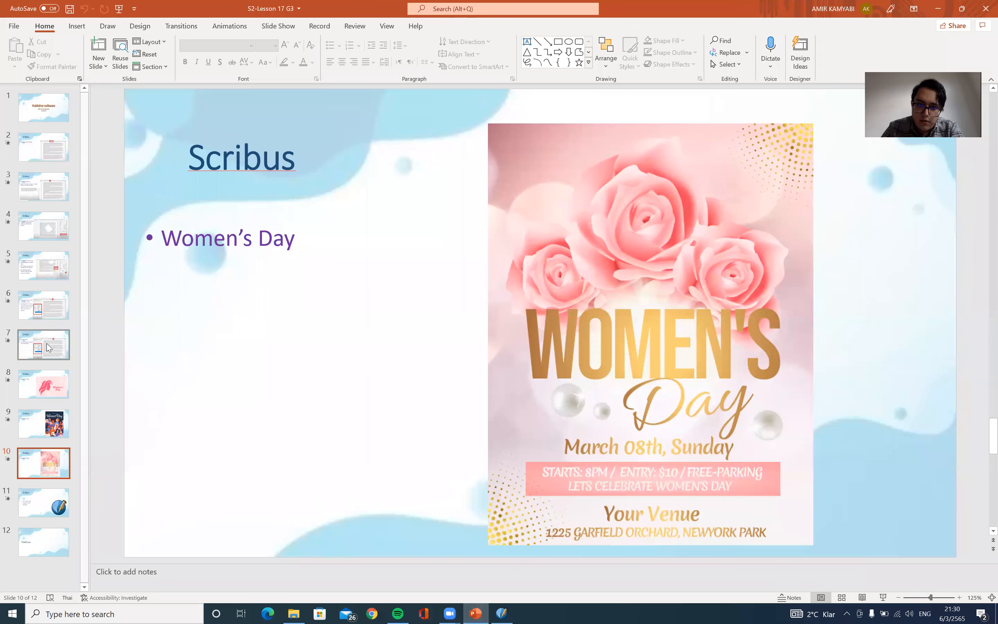
click(41, 303)
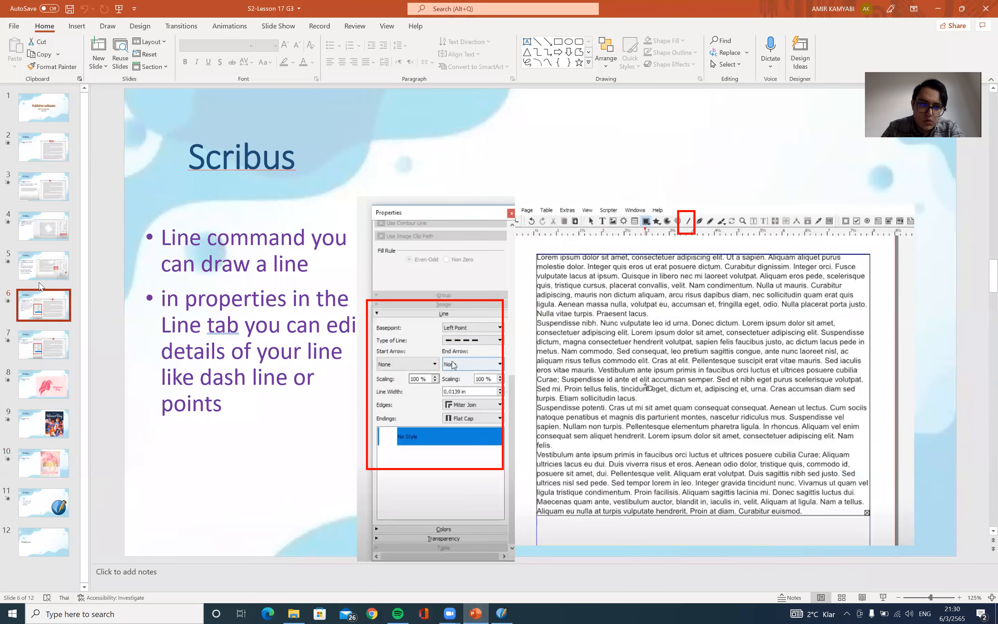
click(40, 279)
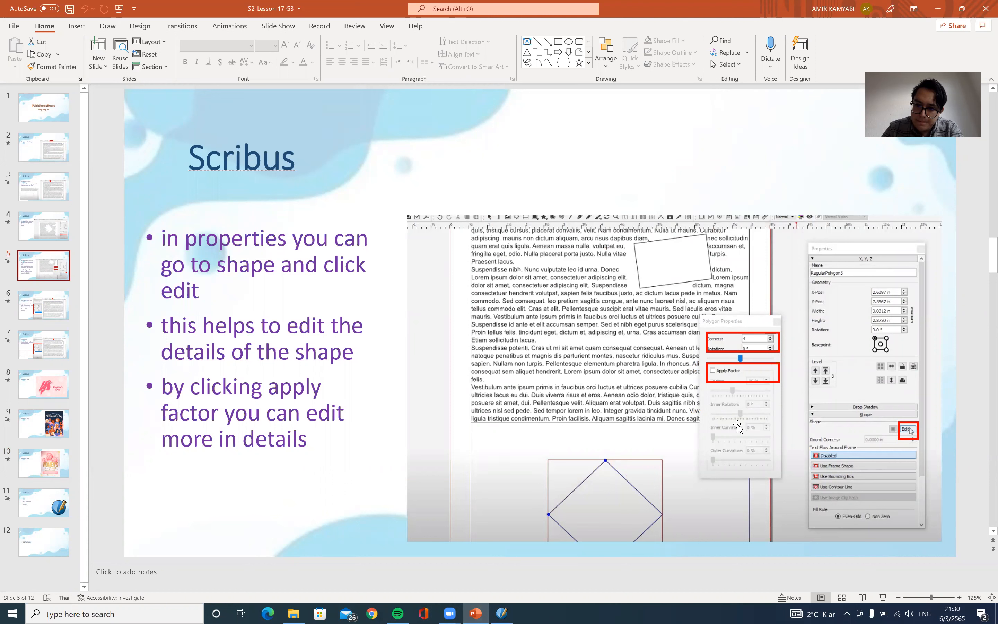
click(651, 412)
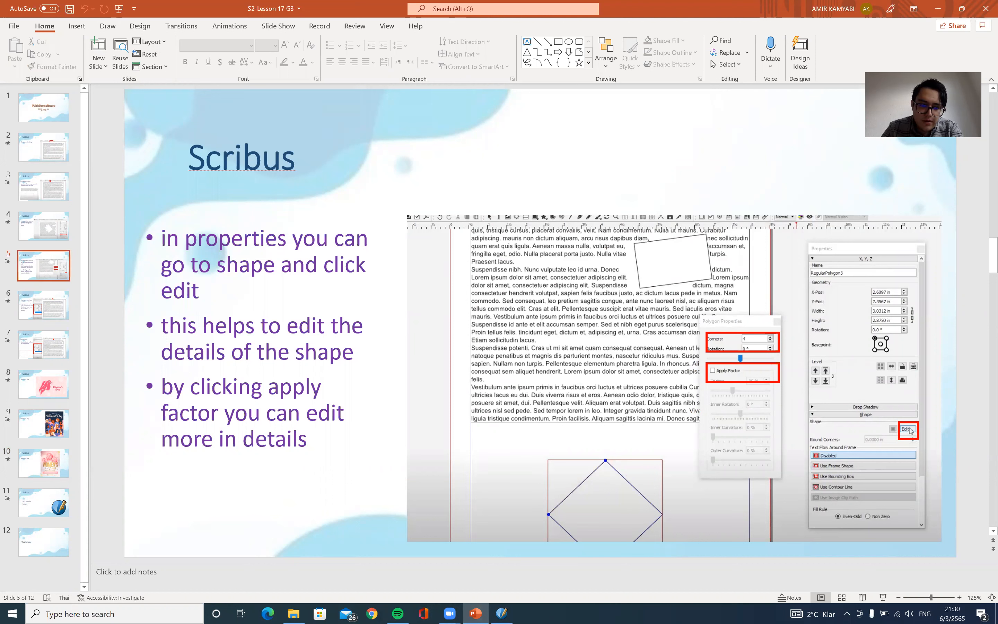
key(alt+Tab)
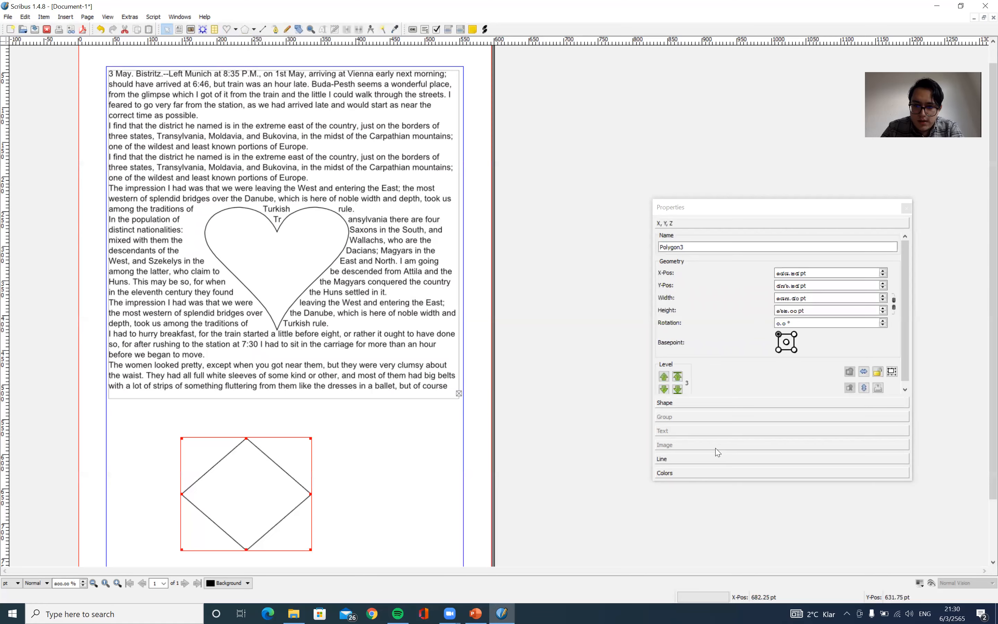
Open the diamond's shape for node editing, raise the path scaling percentage, and leave node editing
click(666, 402)
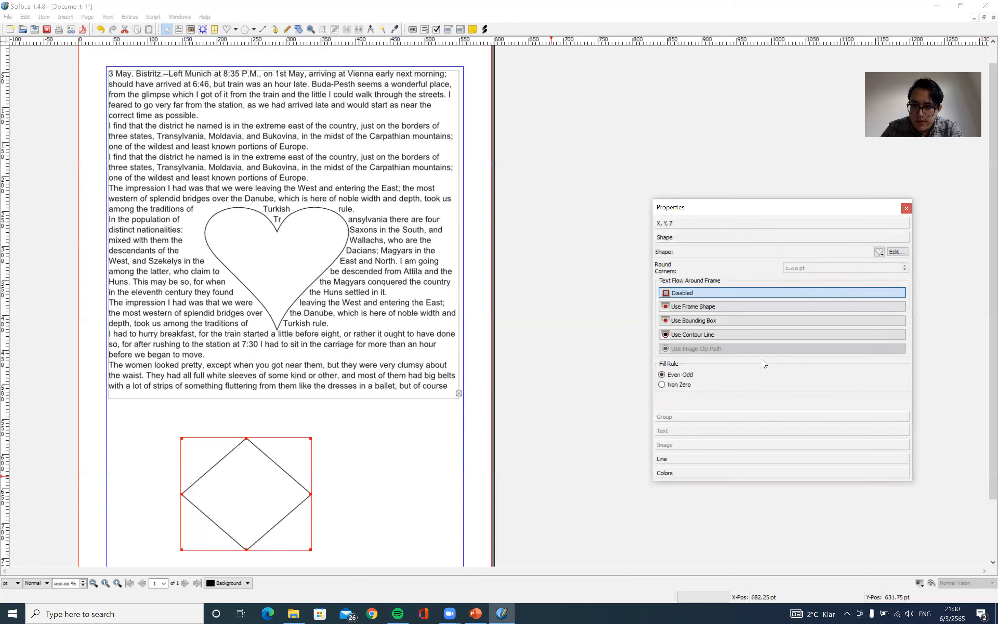
click(898, 252)
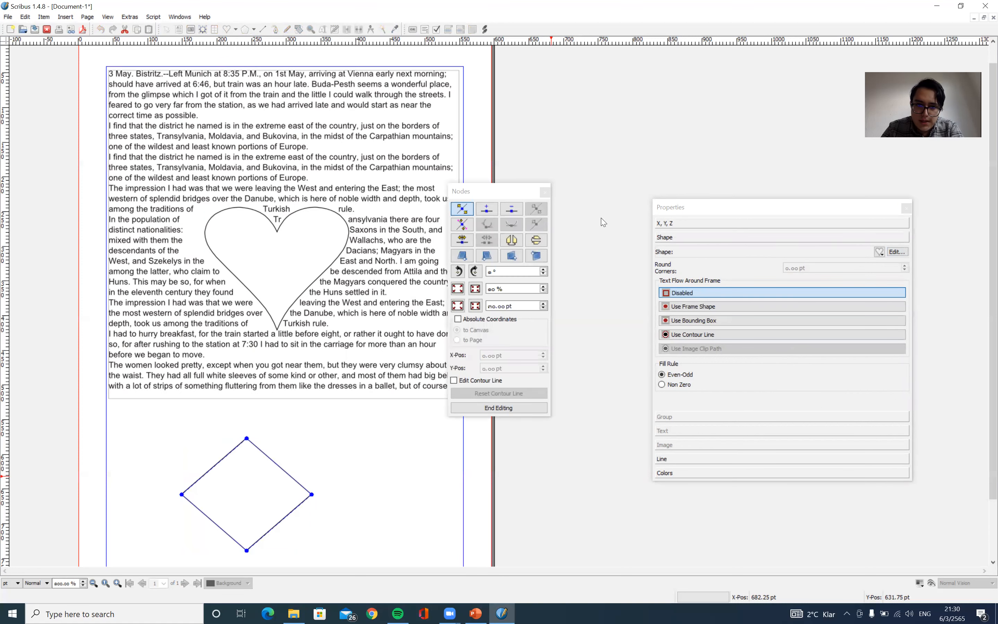
click(544, 286)
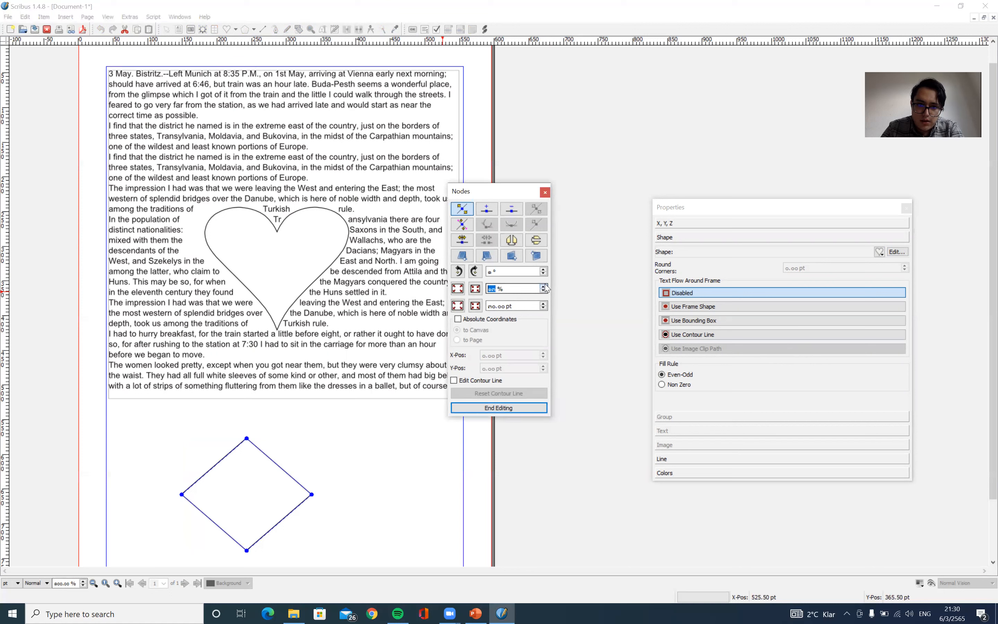
click(546, 192)
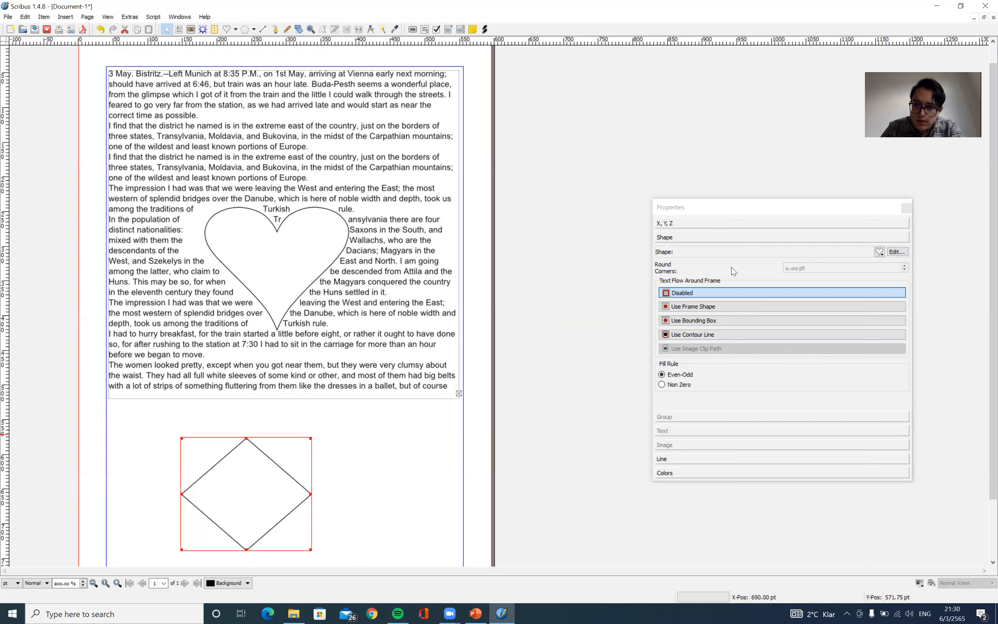
Reopen node editing for the diamond, reset its contour line with contour line editing enabled, and disable contour line editing
click(895, 251)
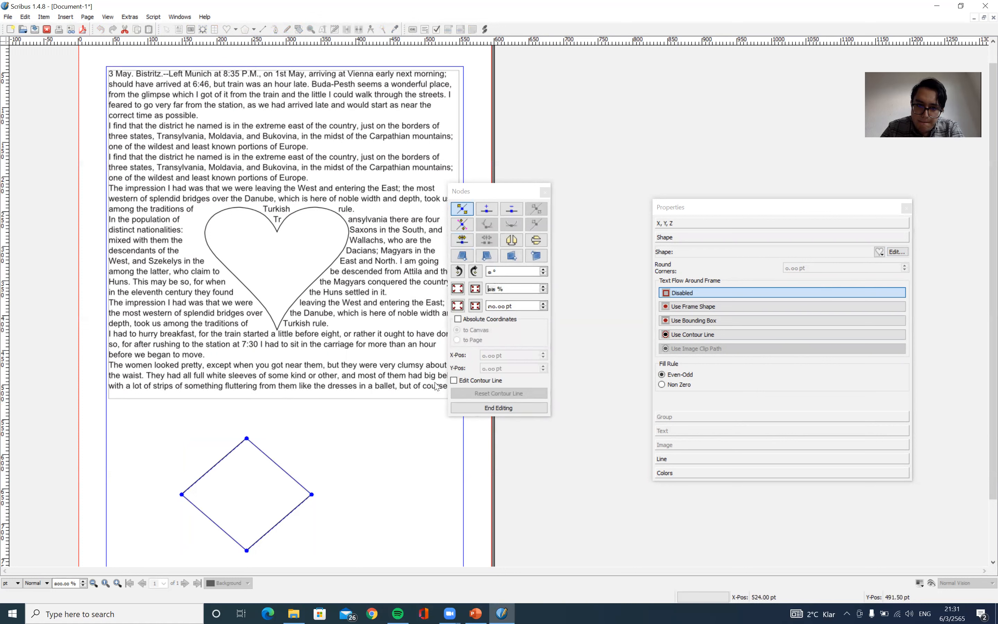
click(463, 383)
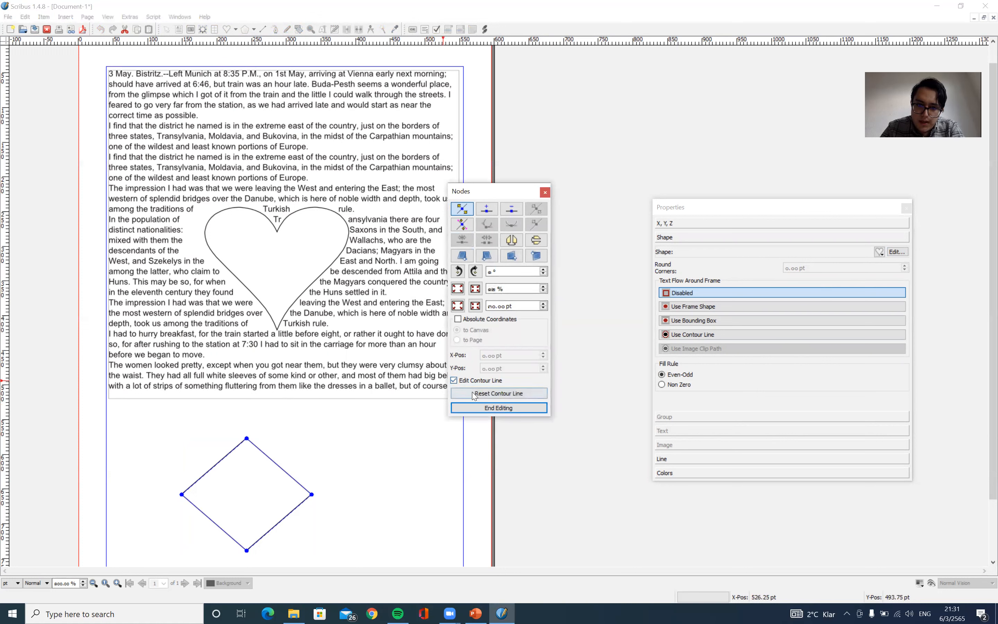
click(473, 394)
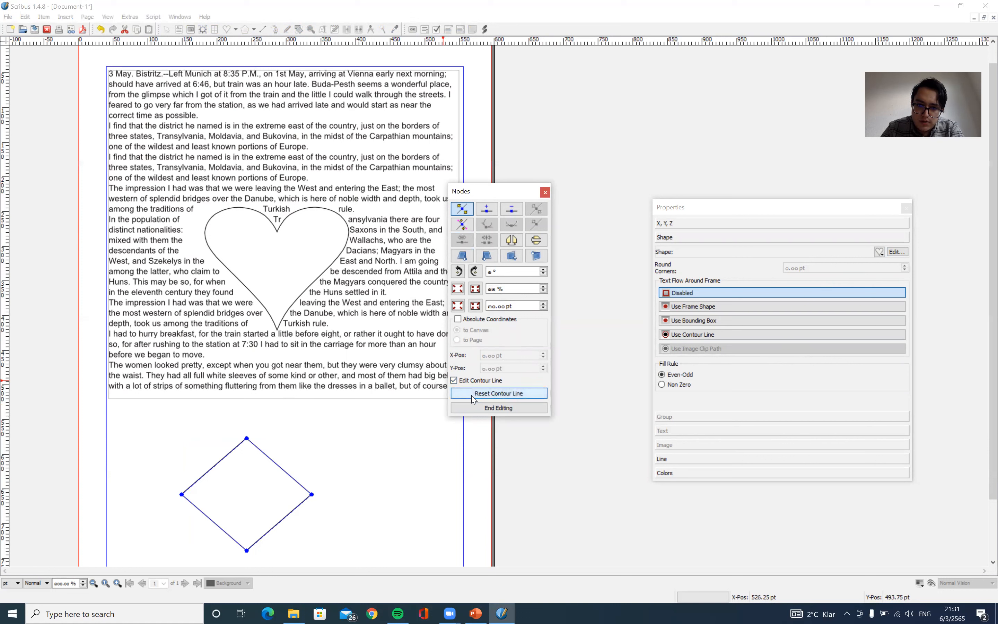
click(458, 380)
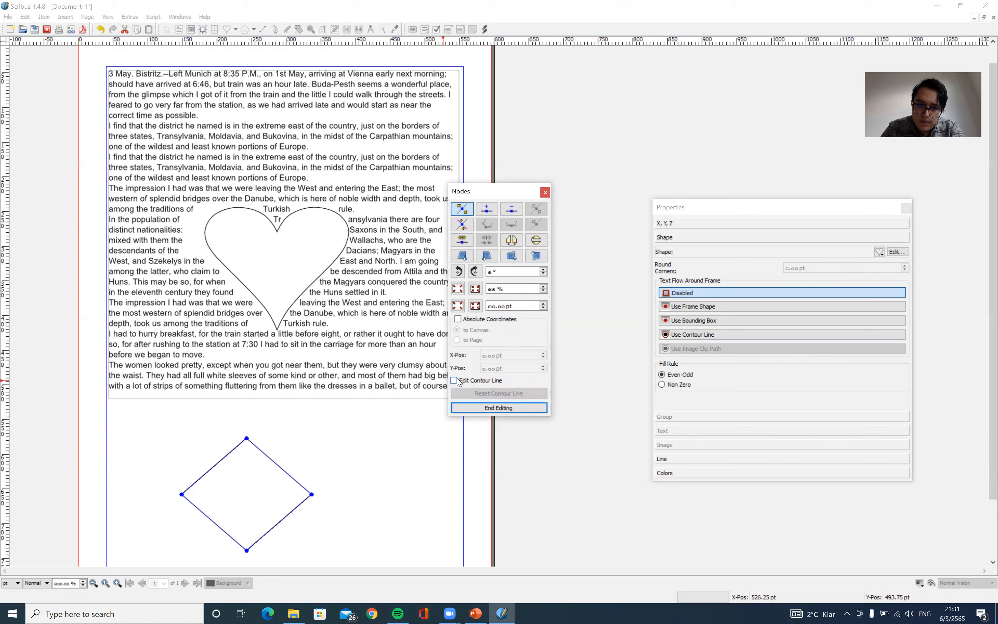
Activate node adding, and rotate the diamond's path counterclockwise and back clockwise
click(487, 212)
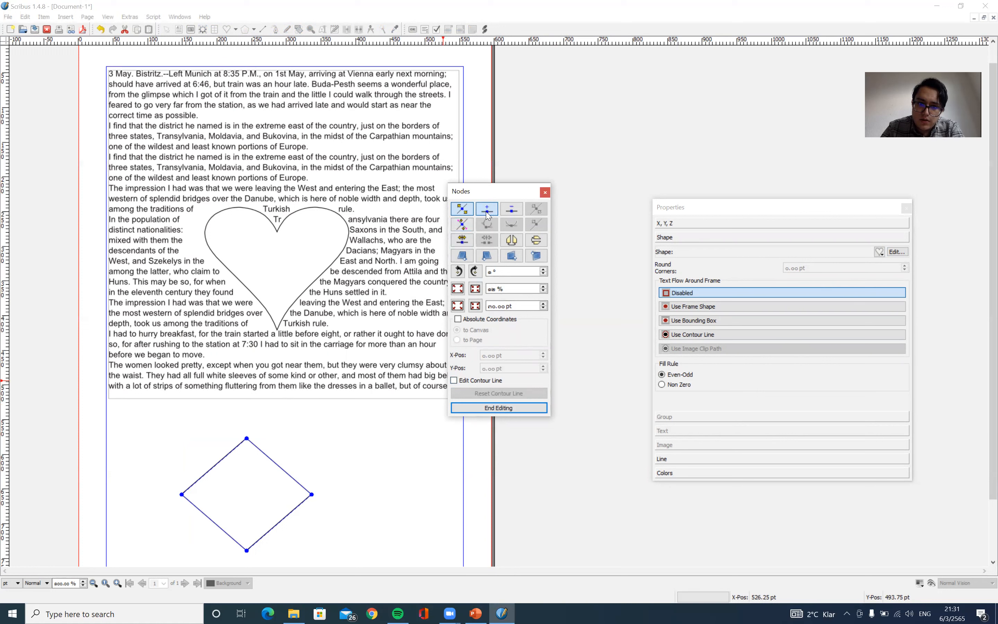
click(459, 271)
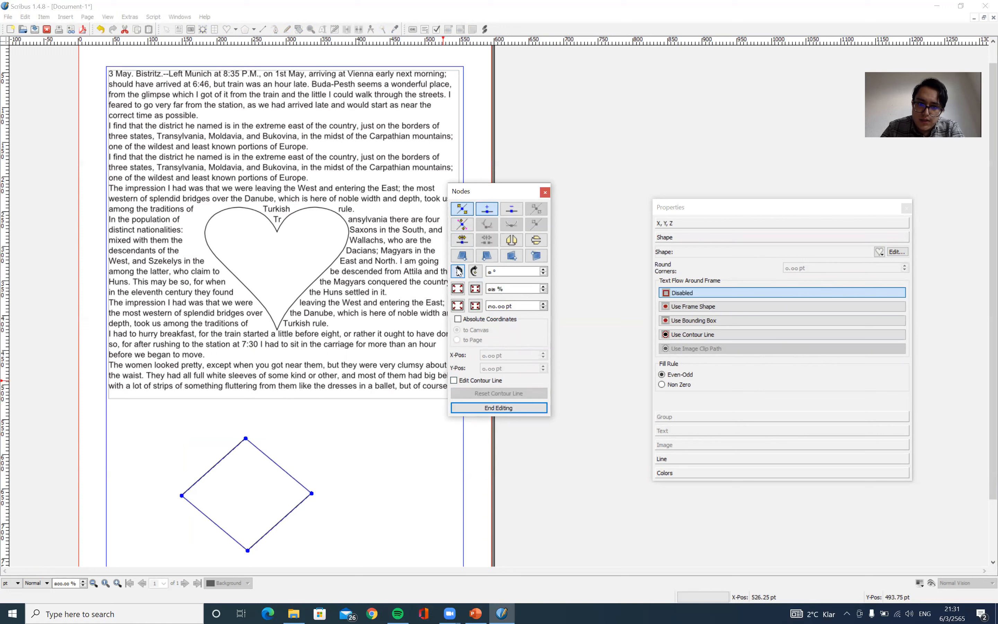
click(475, 272)
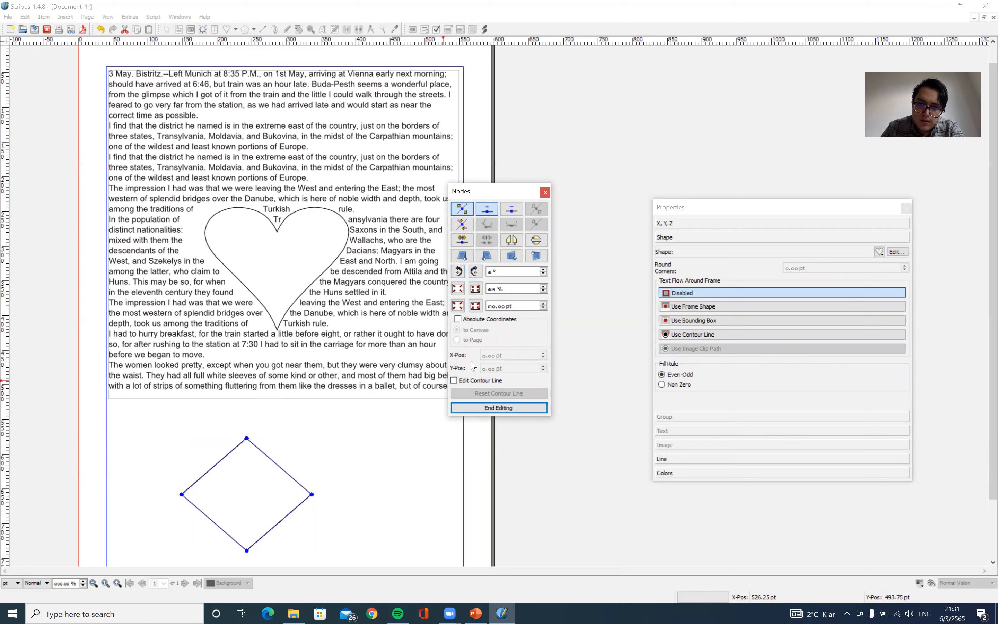
Enable absolute coordinates relative to the canvas, shear the diamond's path slightly sideways, and leave node editing
click(458, 319)
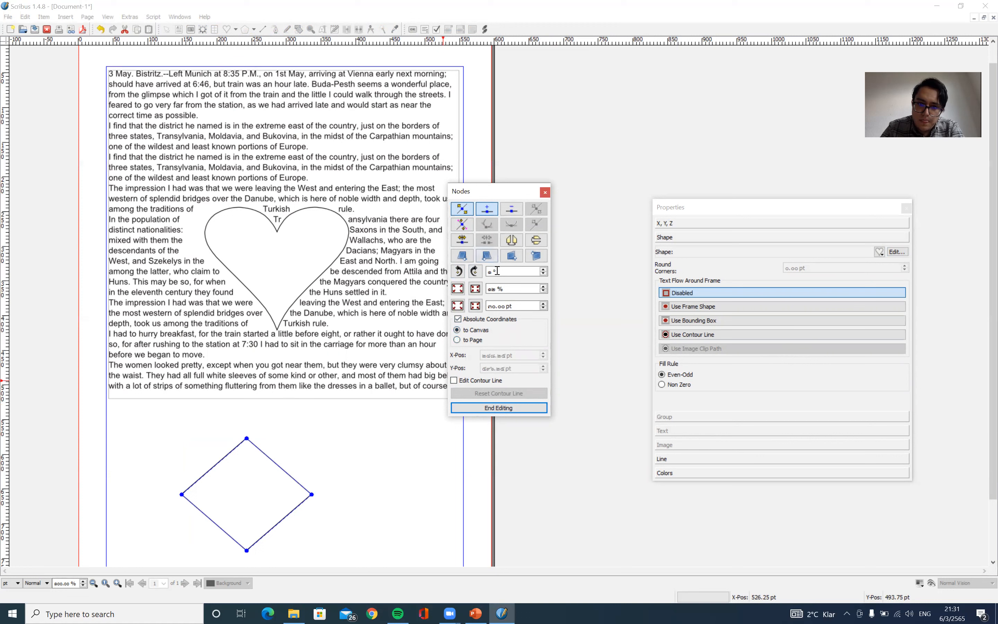
click(496, 255)
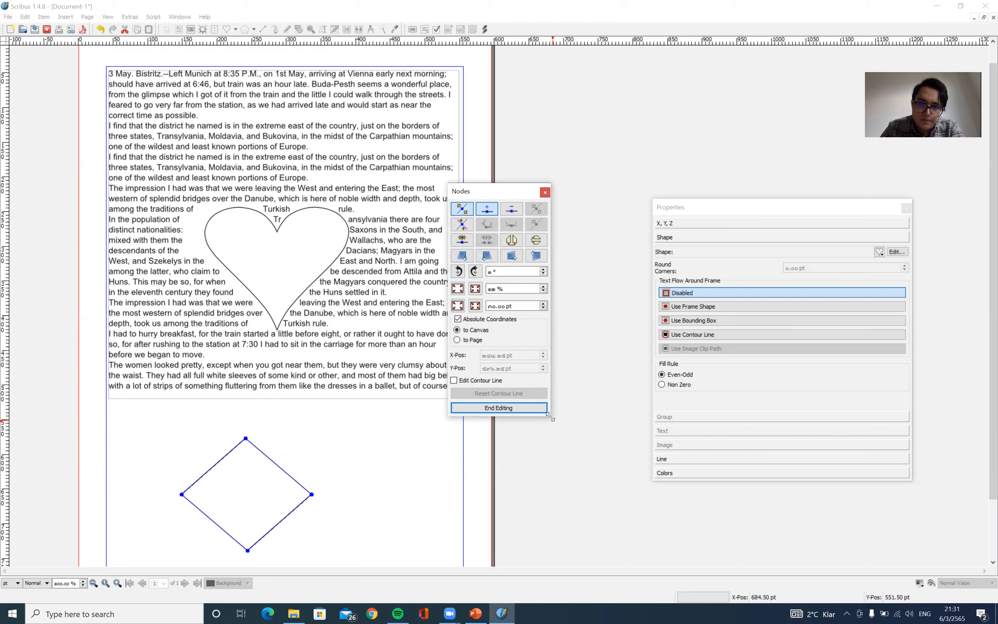
drag(551, 417, 677, 482)
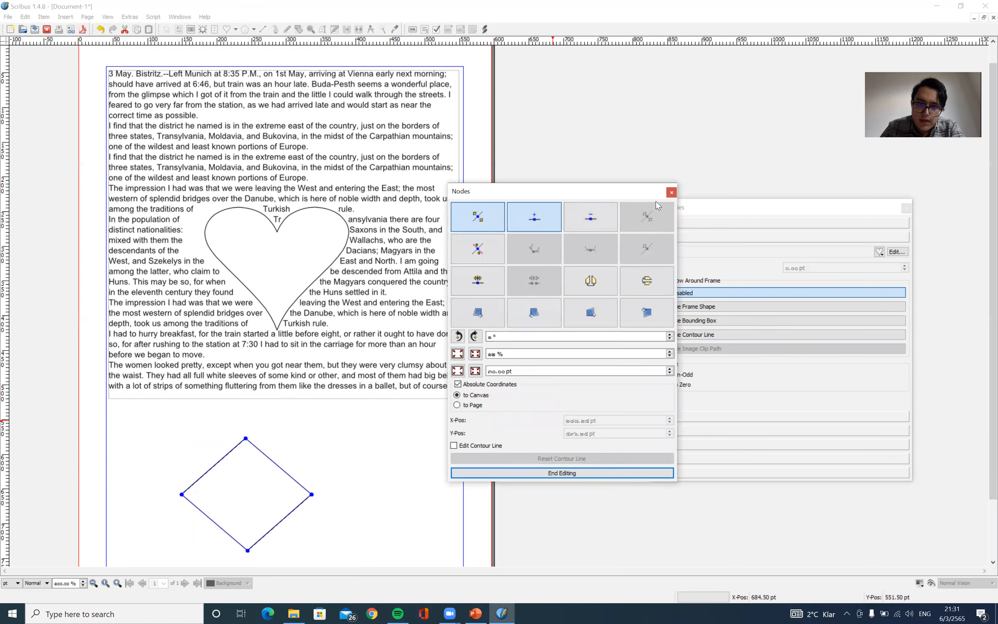
click(671, 192)
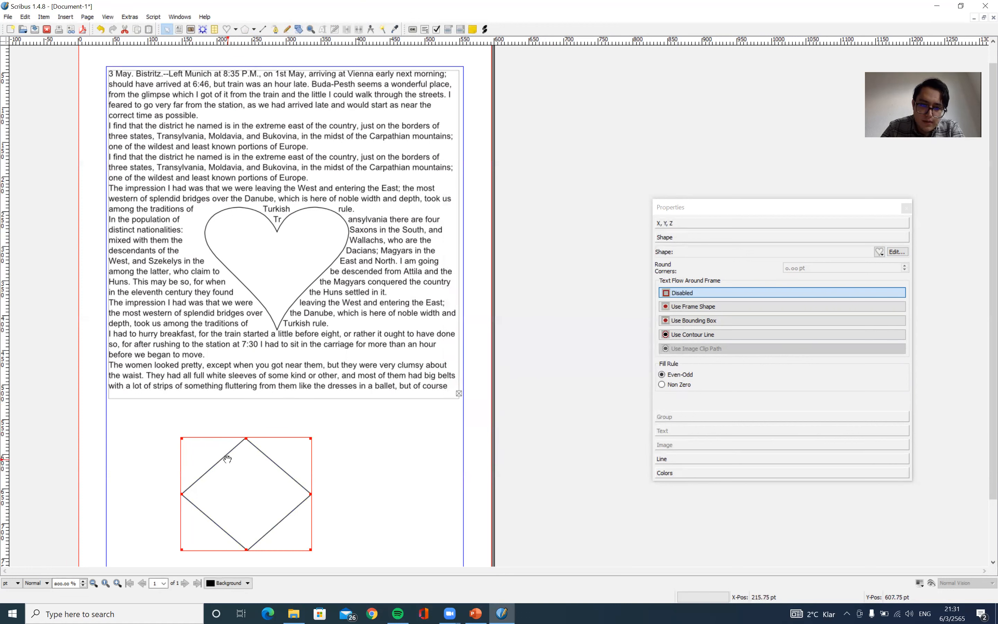
Delete the diamond and draw a wider four-cornered polygon in the empty area below the text frame
drag(246, 443, 247, 459)
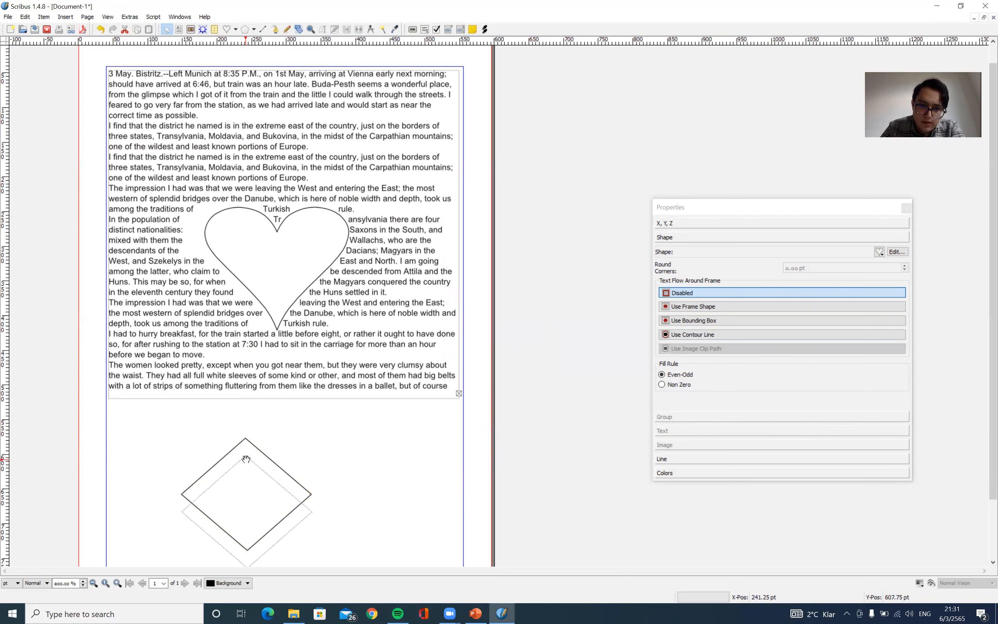
key(Delete)
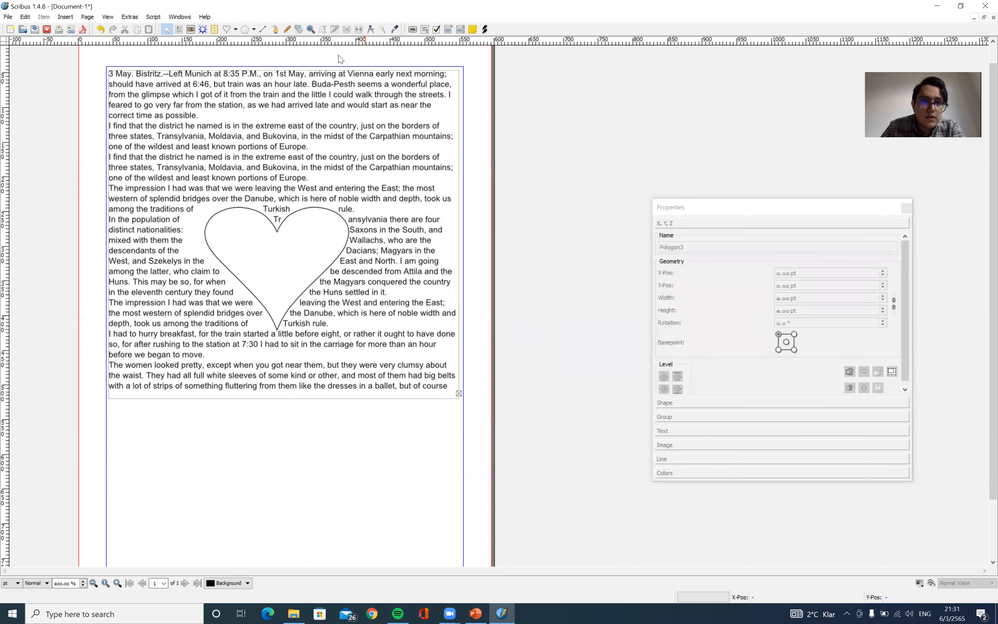
click(246, 30)
drag(154, 444, 341, 545)
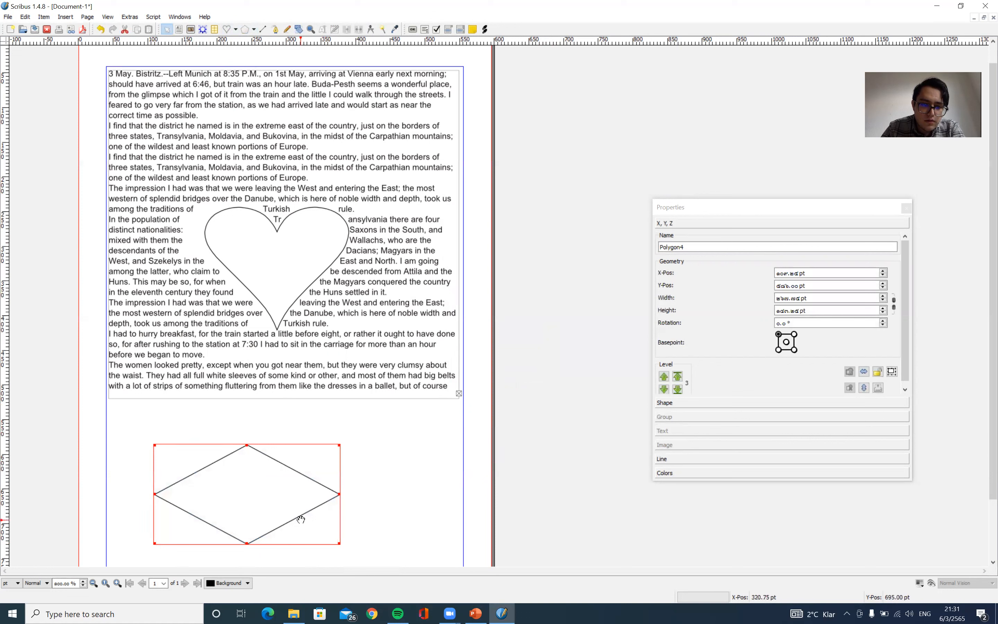
Open the new diamond for node editing, adjust the path scaling percentage and enlargement distance, and leave node editing
double_click(339, 494)
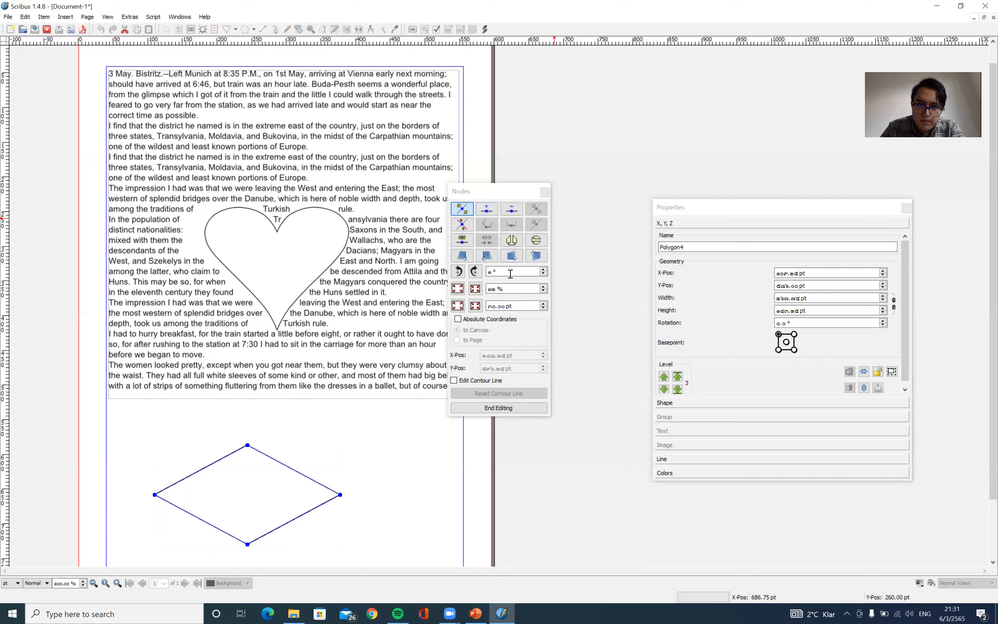
click(544, 286)
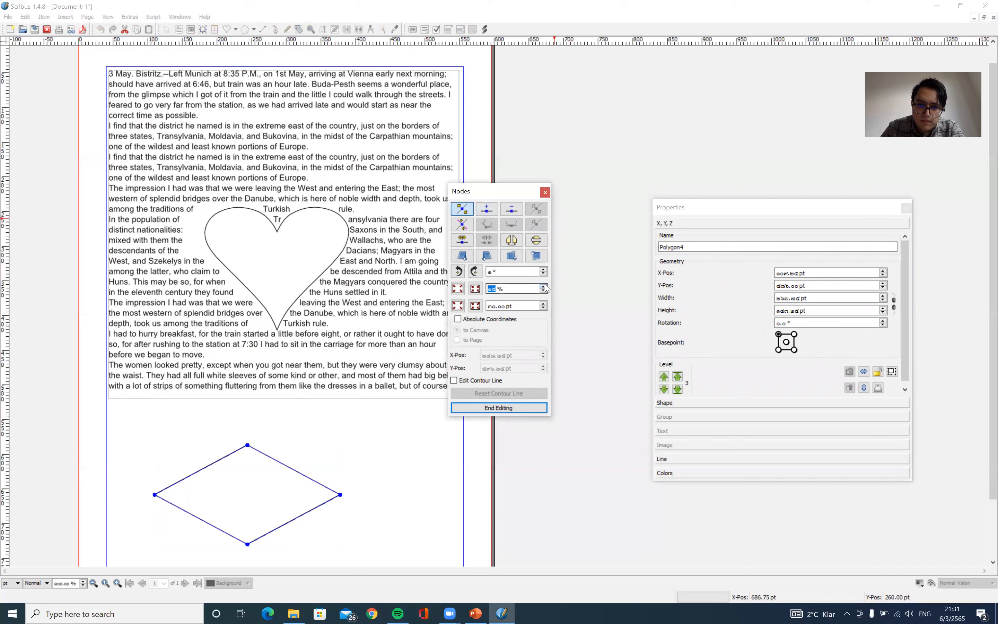
click(544, 303)
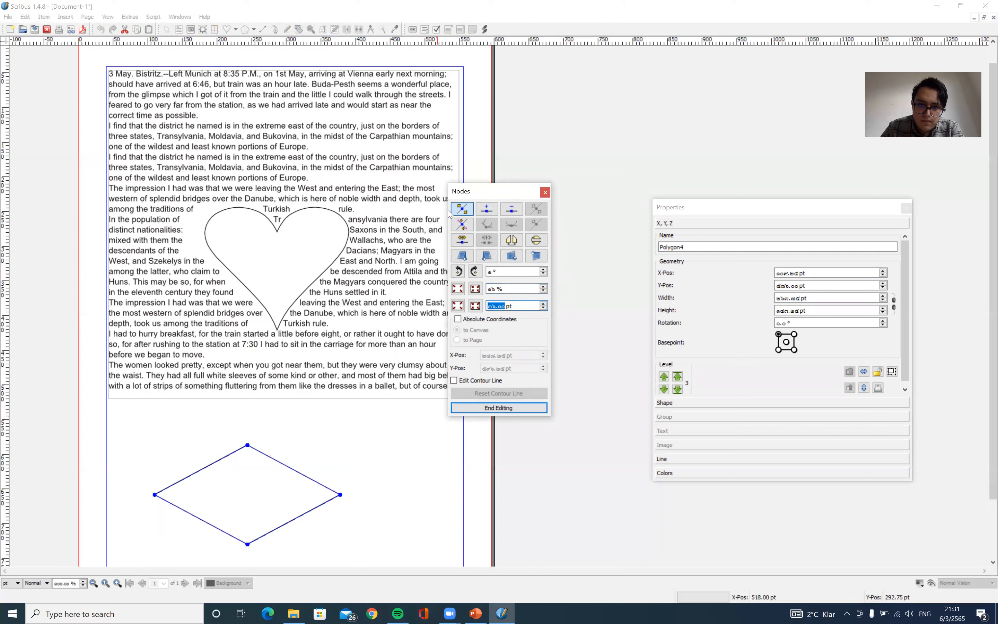
click(487, 212)
click(545, 288)
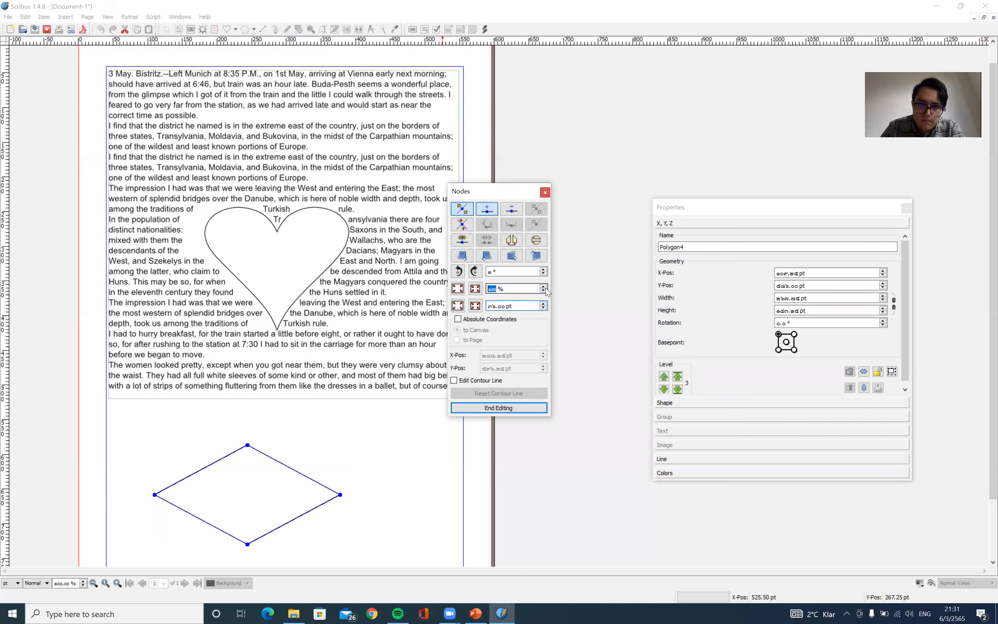
click(546, 193)
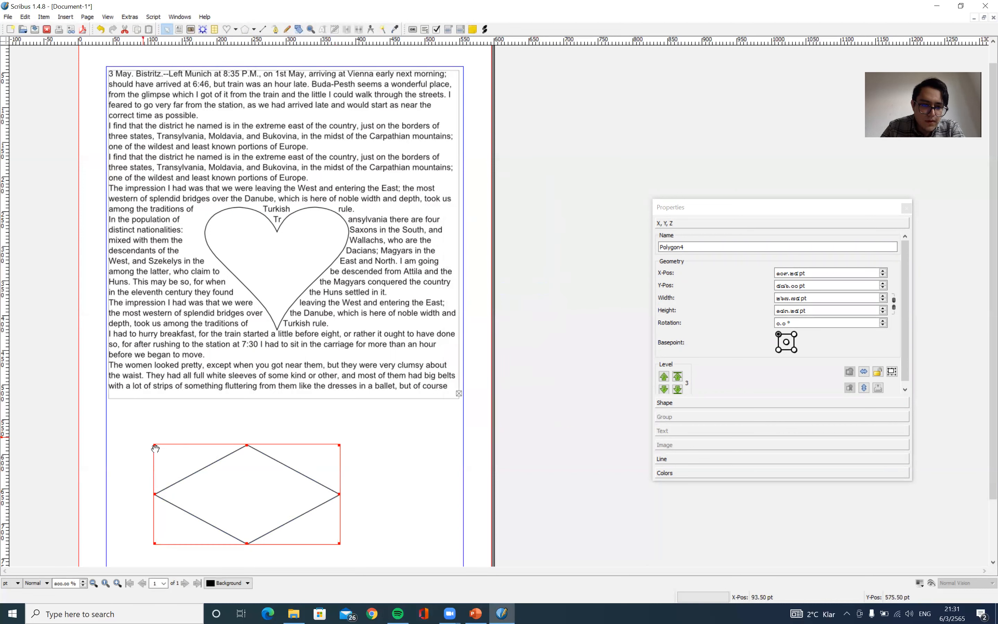
Make the diamond narrower and taller from its upper-left corner, check the PowerPoint slide on editing shape details, and return to Scribus
drag(154, 444, 206, 431)
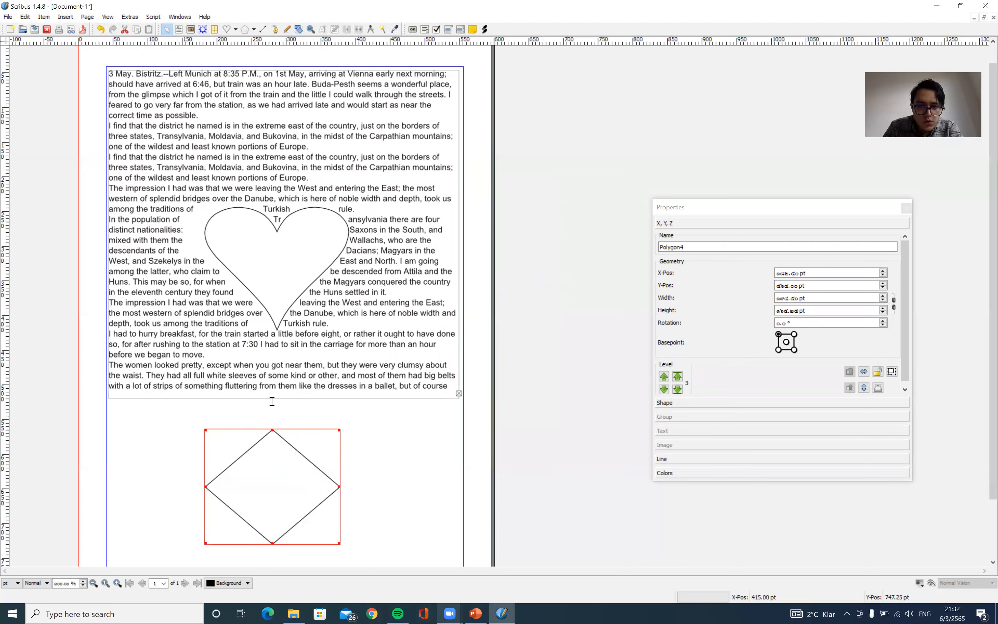
key(alt+Tab)
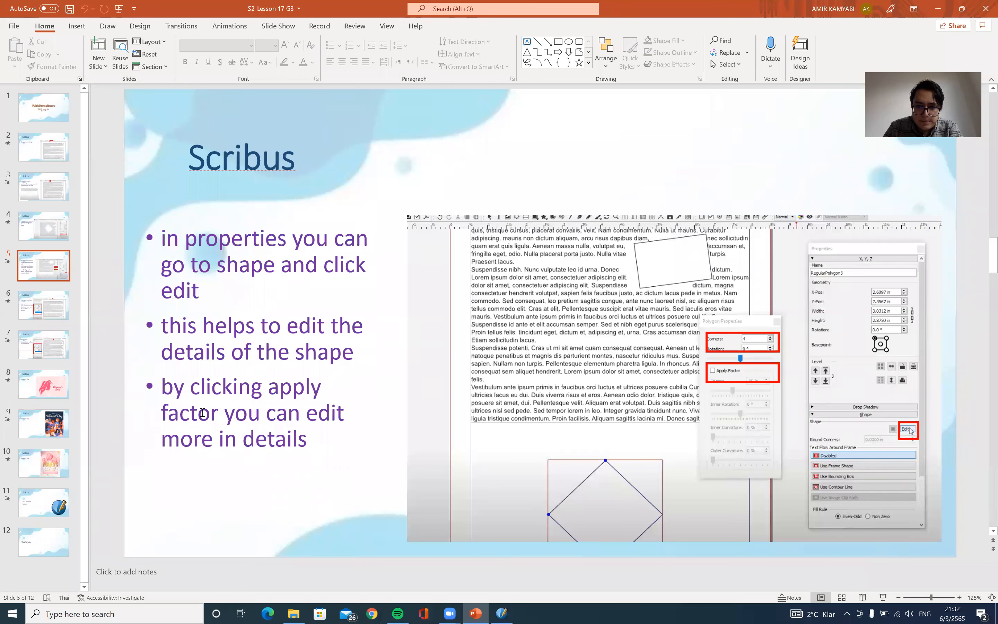
click(502, 614)
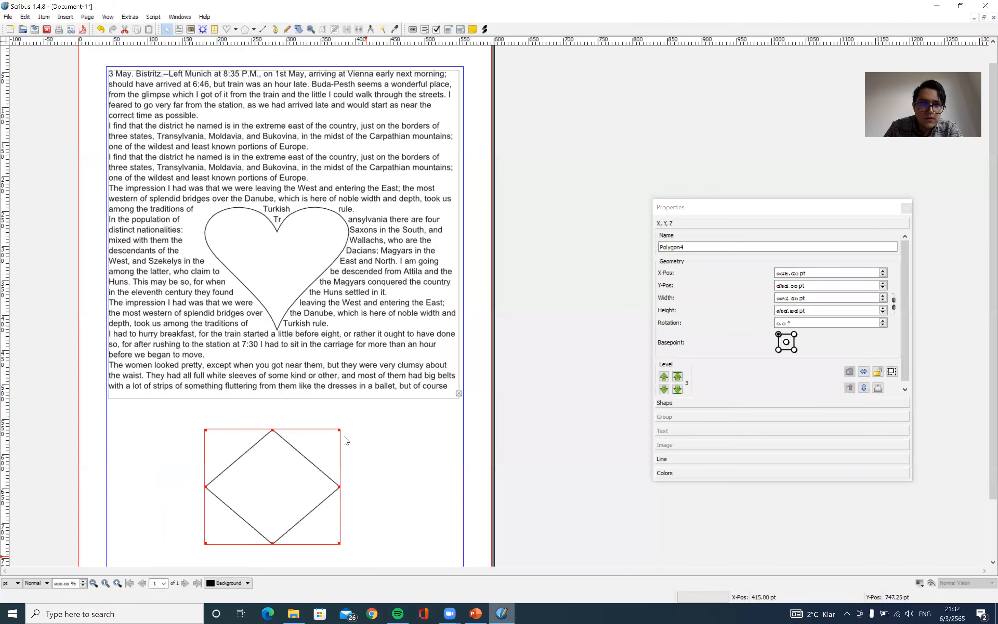
Insert a hexagon from the Flow Chart shapes below the text frame, overlapping the diamond's right corner
click(346, 440)
click(235, 29)
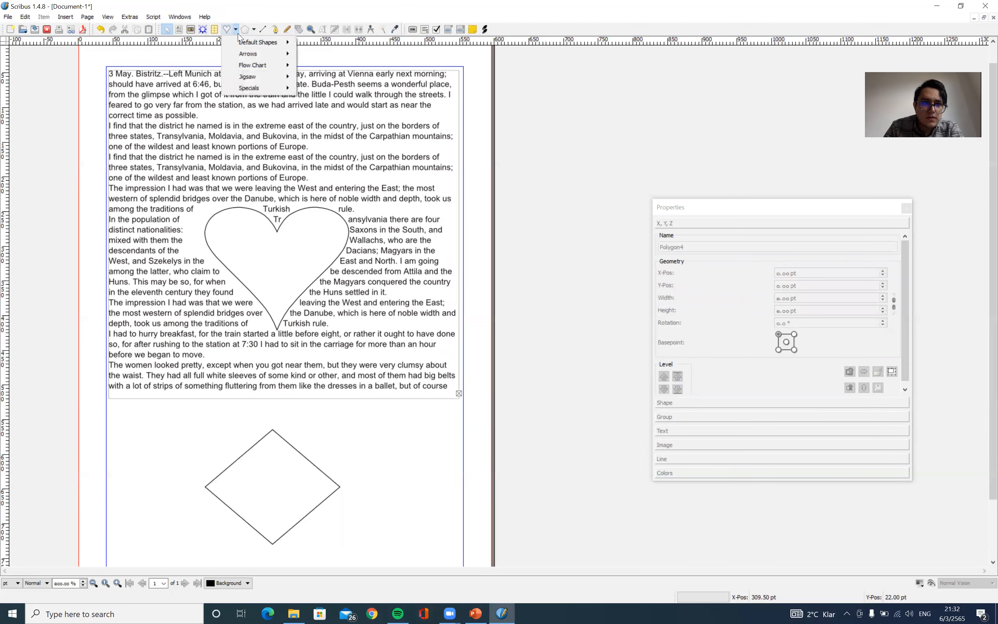
mouse_move(244, 43)
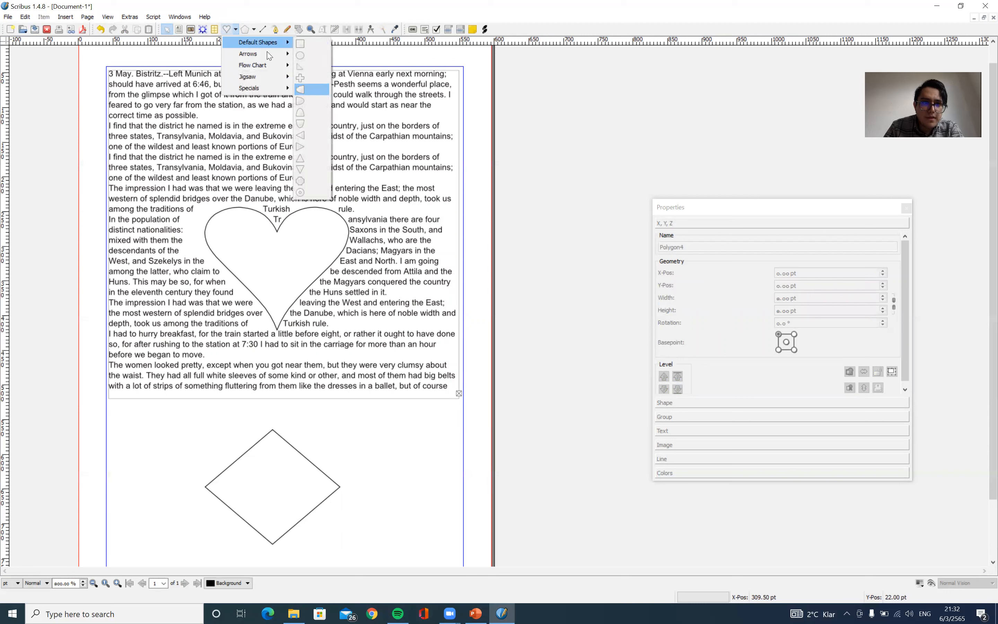
mouse_move(269, 69)
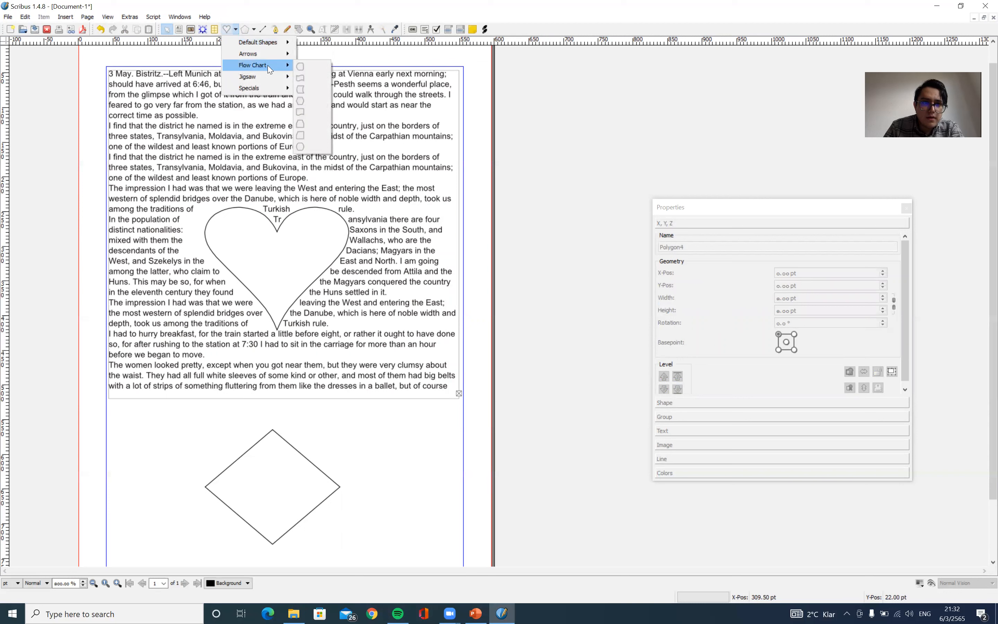
click(316, 105)
drag(320, 409, 445, 512)
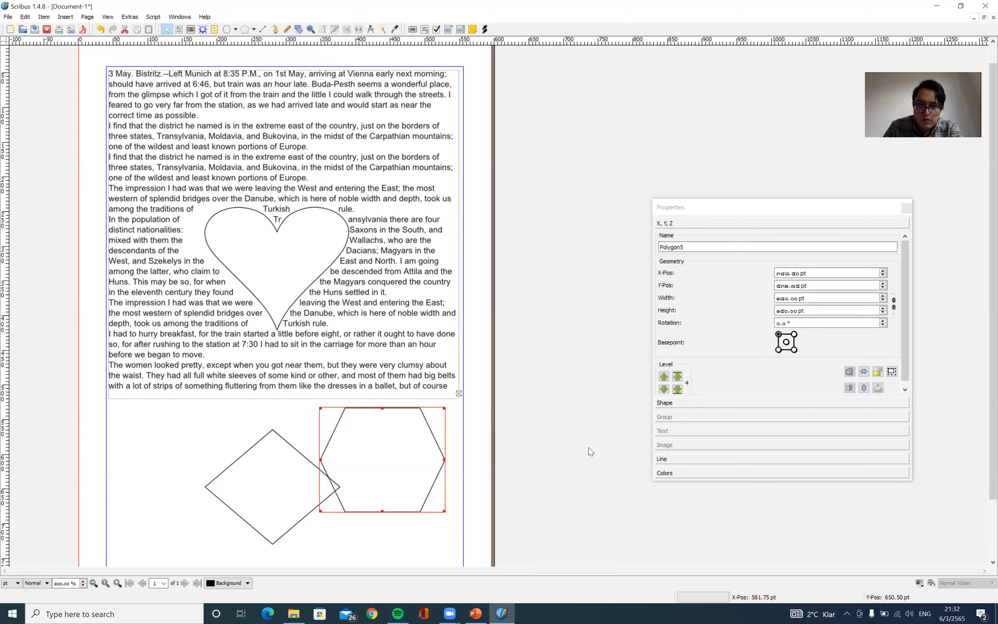
Open the hexagon's shape for node editing to look at its options, and leave node editing
click(799, 403)
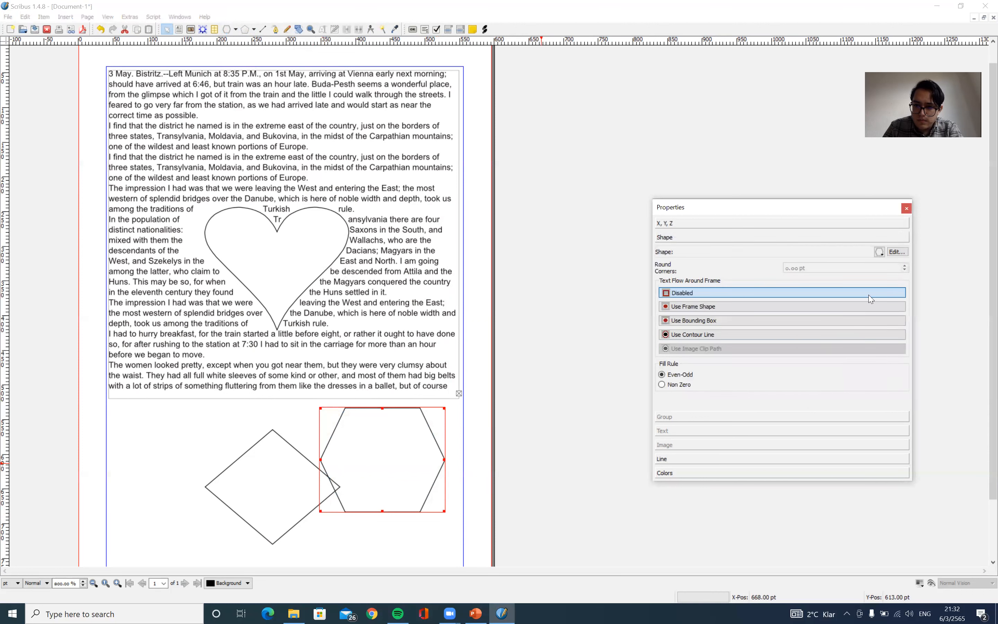
click(898, 251)
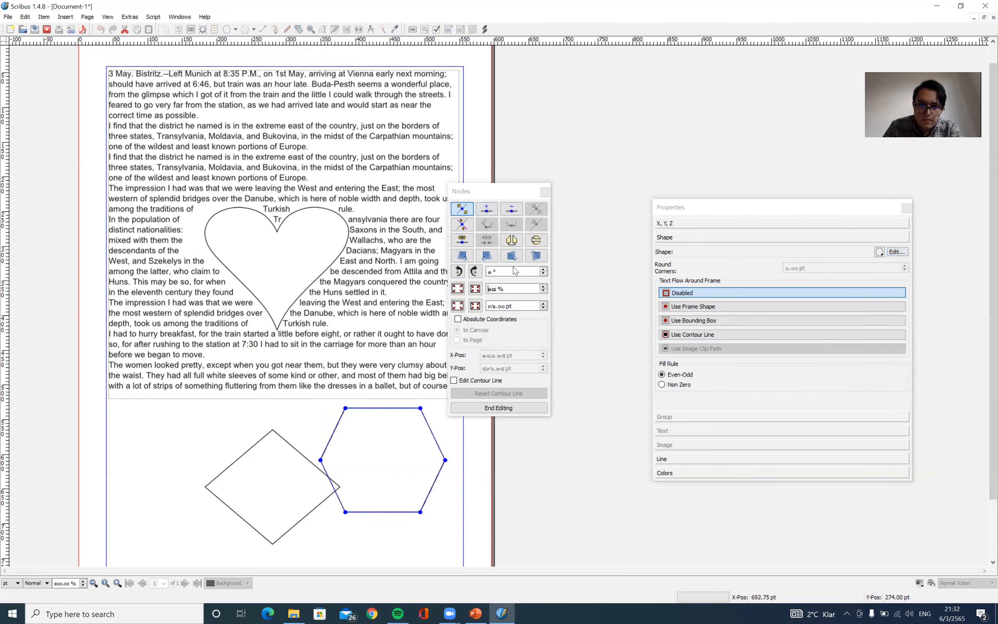
click(545, 191)
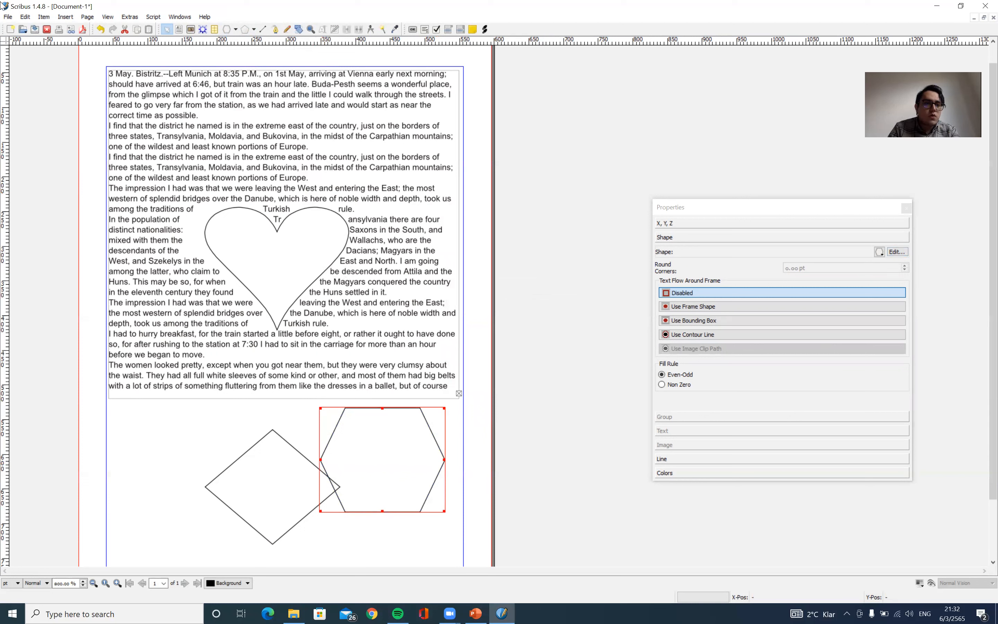
Delete the text frame, the heart, the hexagon and the diamond from the page
click(131, 178)
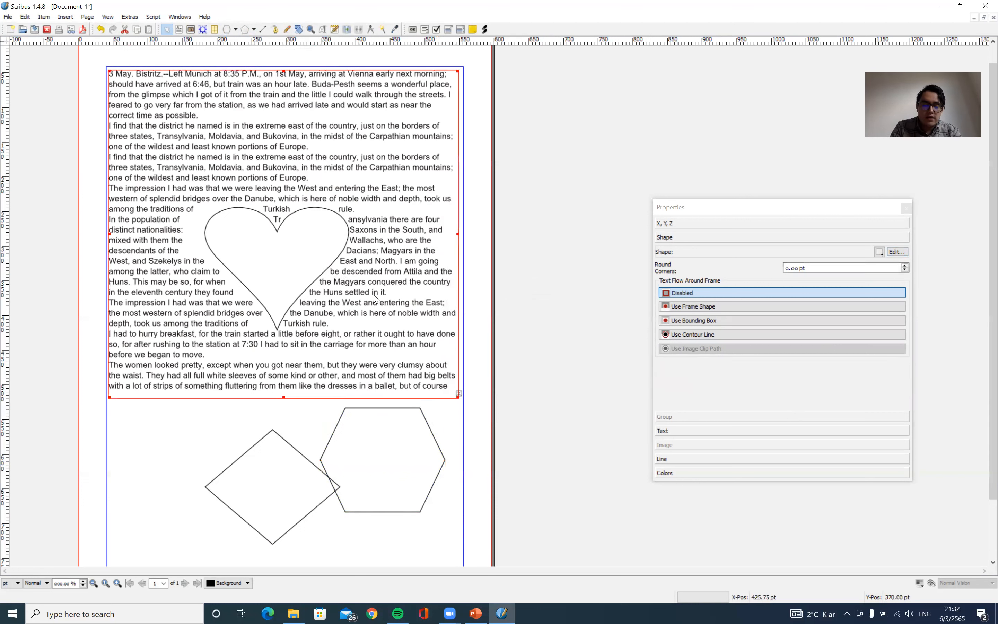
key(Delete)
click(233, 222)
key(Delete)
click(375, 475)
key(Delete)
click(264, 479)
key(Delete)
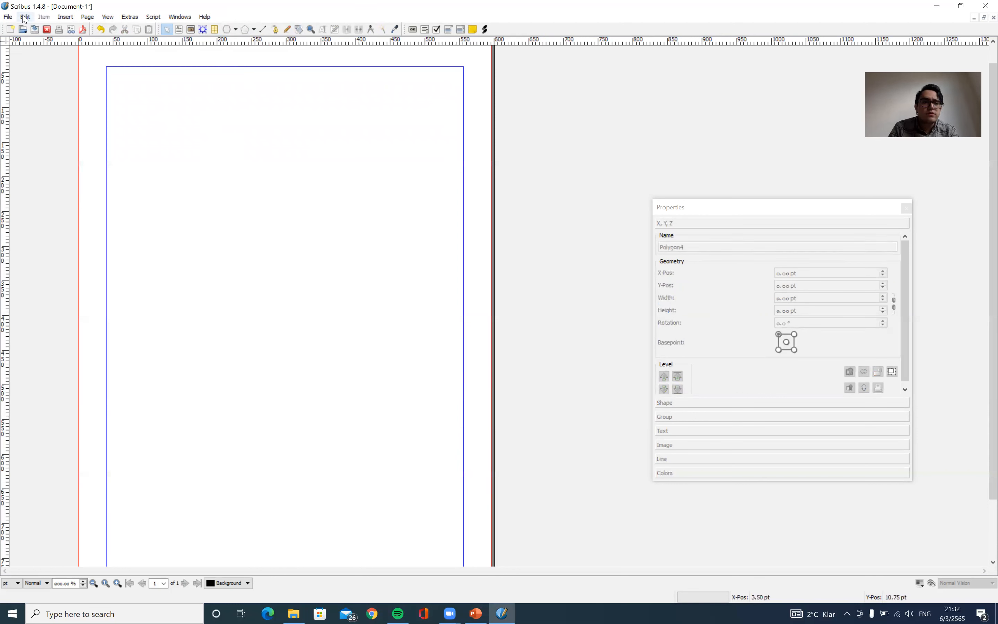
Insert a rectangle from the Default Shapes, starting at the upper-left margin corner and covering the page's upper-left part
click(178, 30)
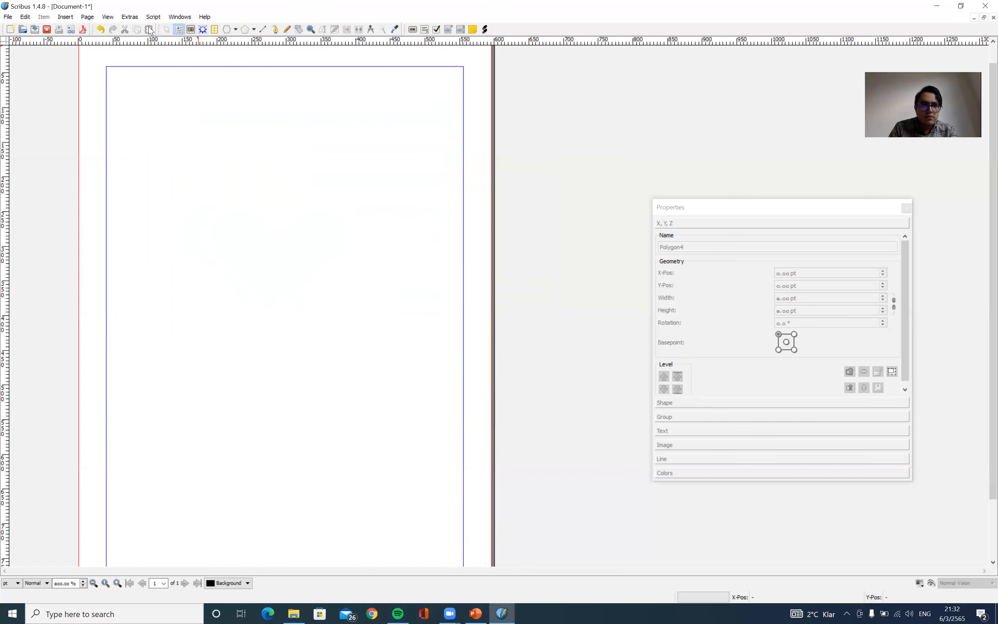
click(236, 32)
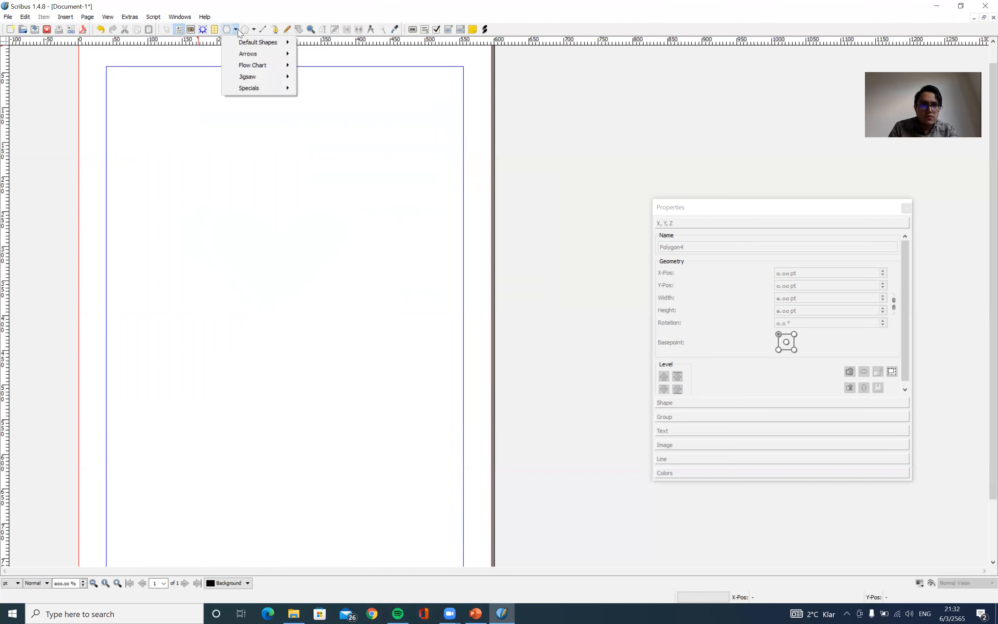
mouse_move(262, 40)
click(322, 47)
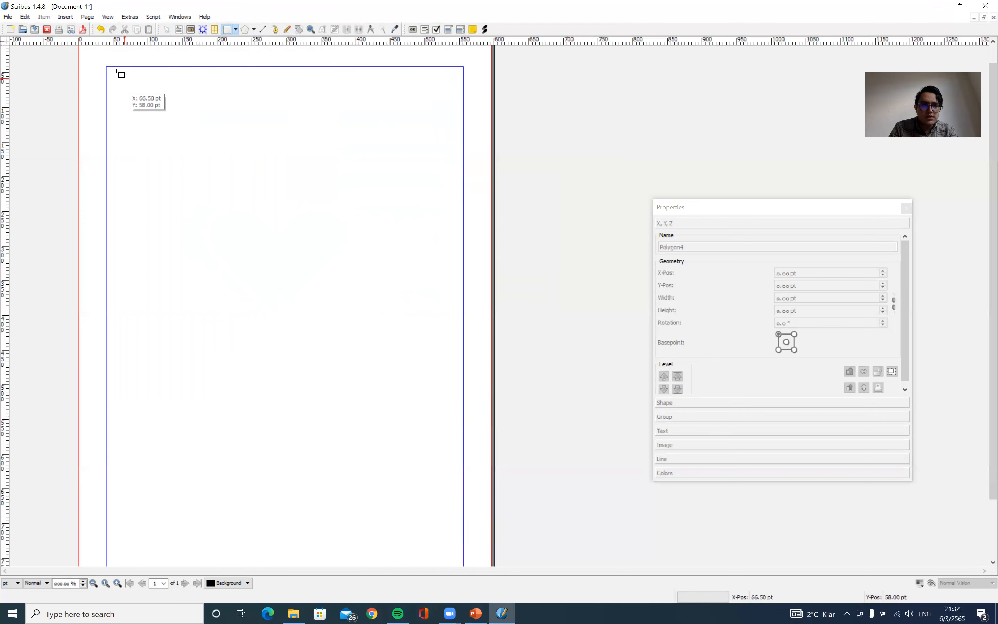
drag(108, 69, 296, 395)
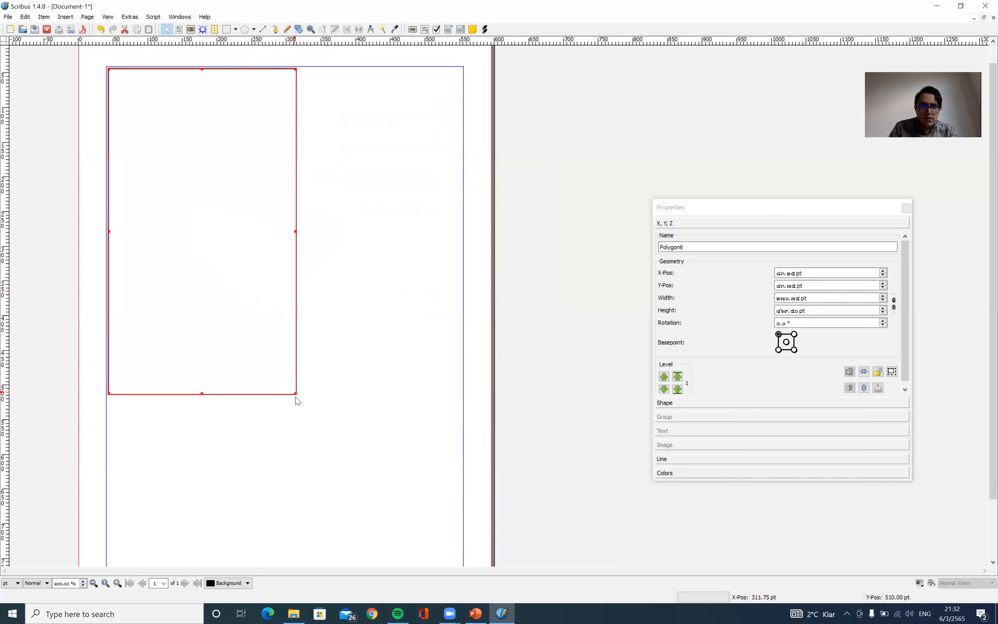
drag(295, 395, 431, 565)
right_click(434, 570)
click(461, 532)
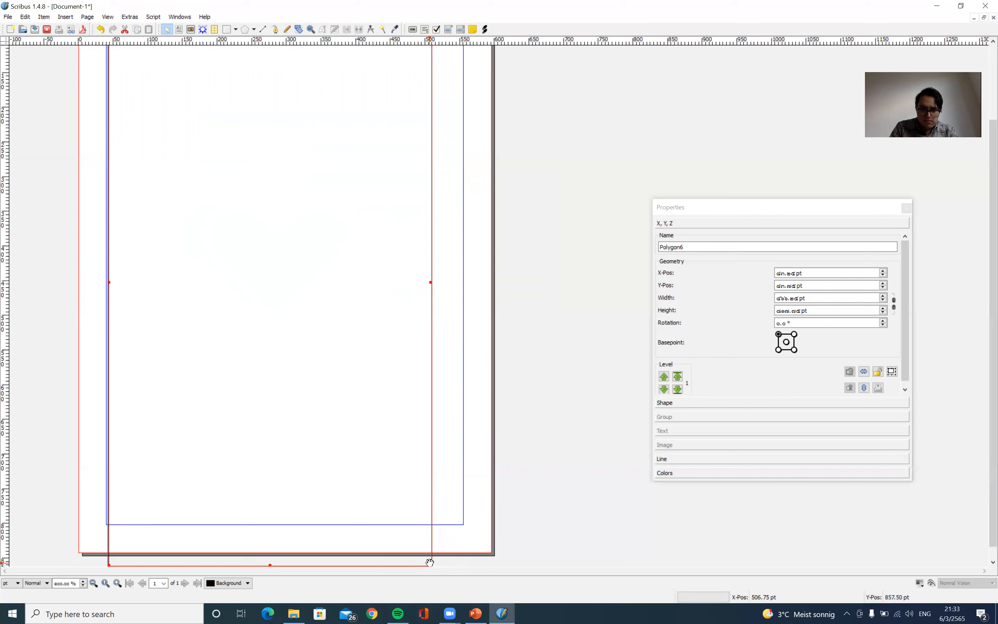
click(433, 512)
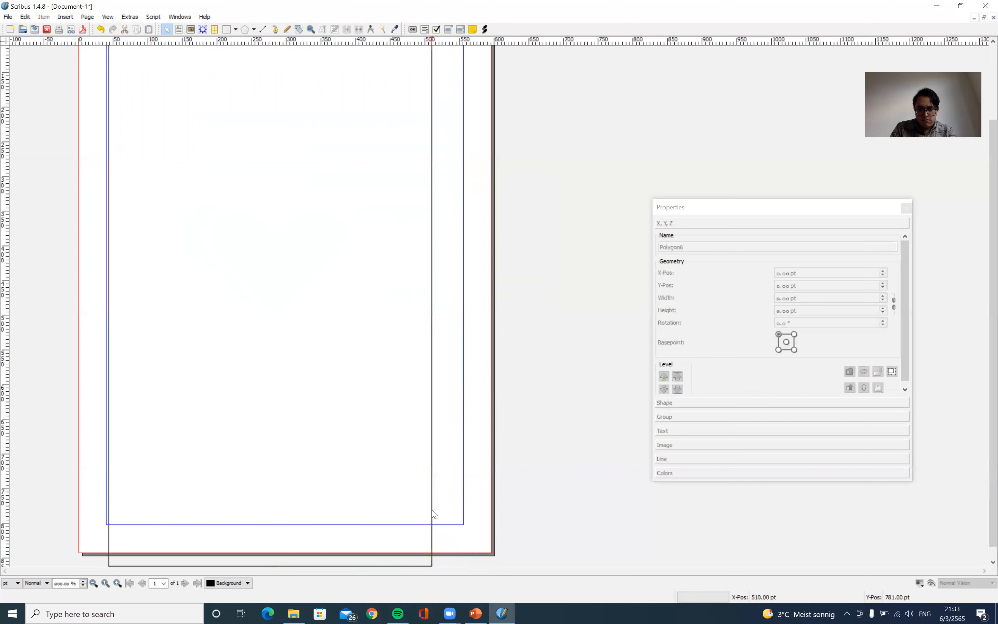
click(378, 493)
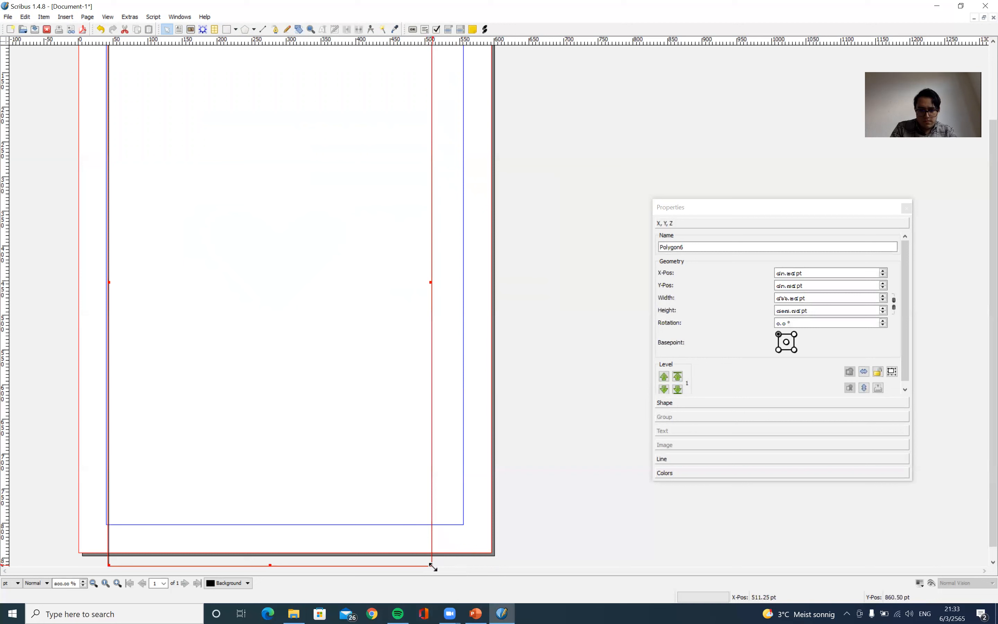
key(ctrl+z)
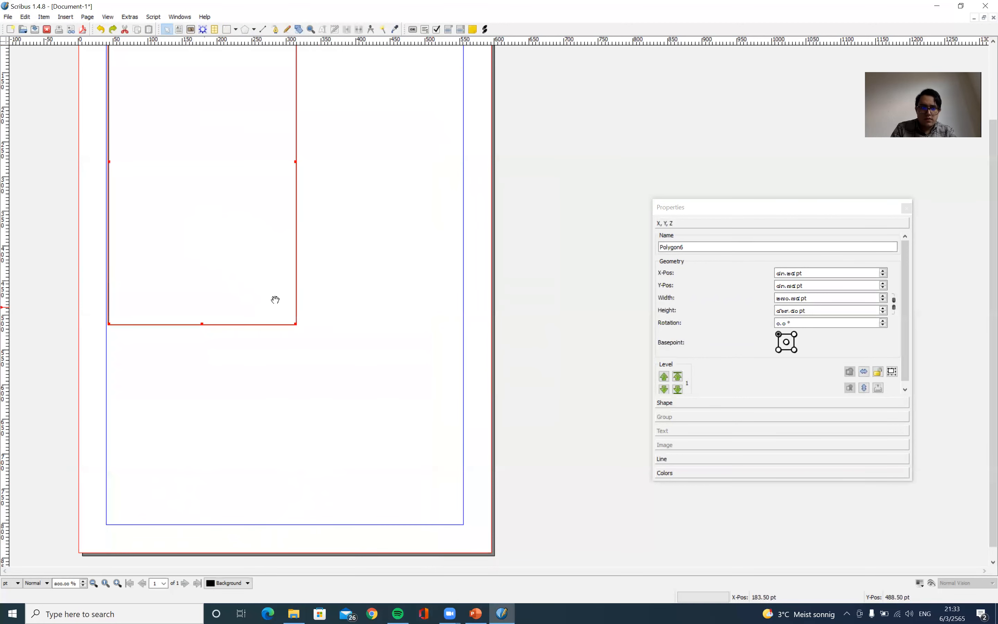
Enlarge the rectangle from its lower-right corner so that it fills the area inside the page margins
drag(295, 325, 462, 524)
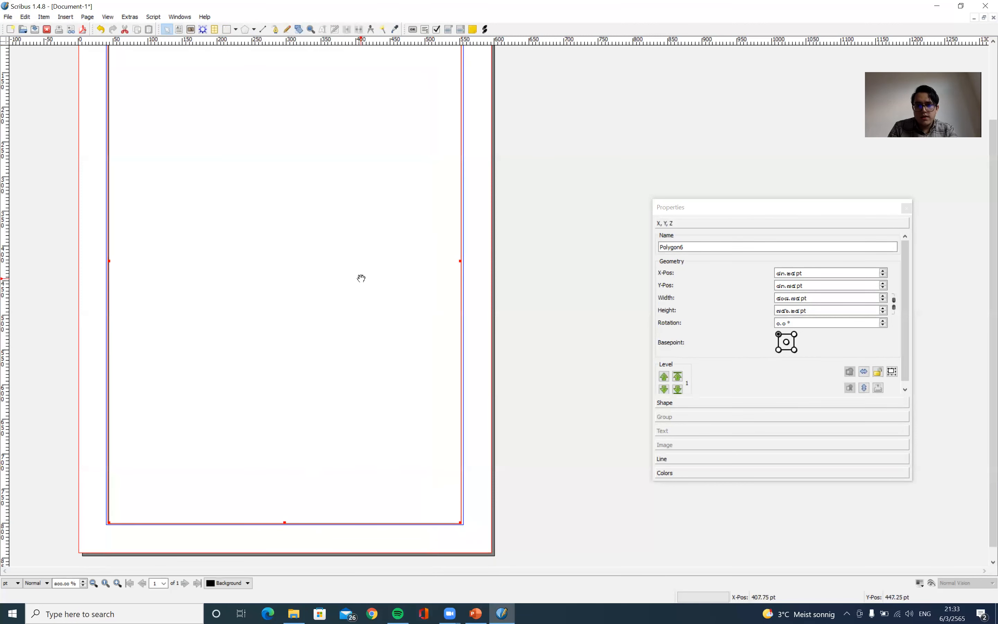
scroll(362, 278, down, 1)
scroll(362, 279, up, 5)
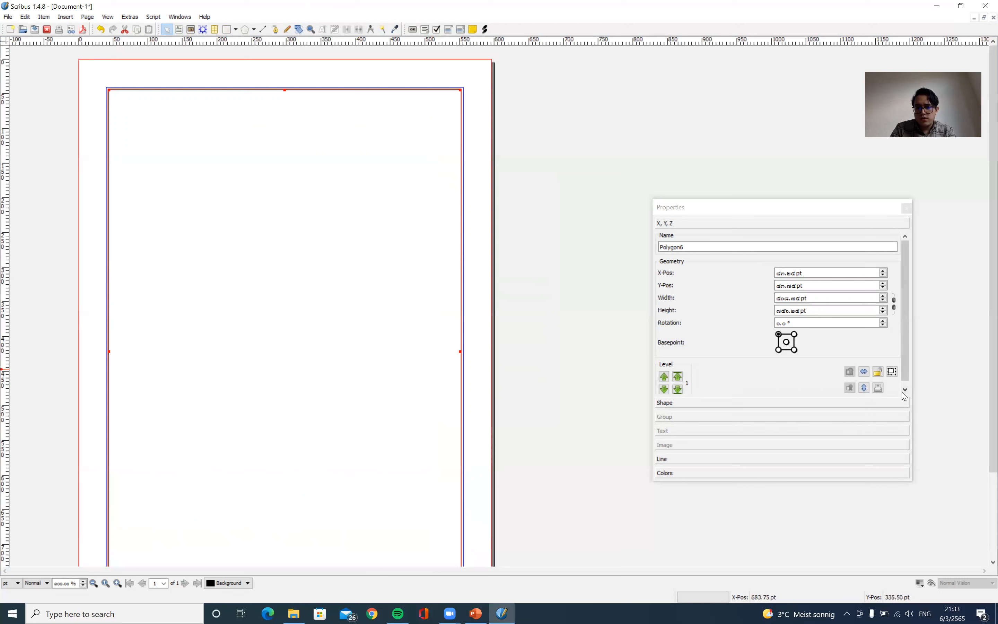
Try Black and Cool Black as the rectangle's fill, settle on Magenta, and close the properties and deselect the rectangle
click(744, 403)
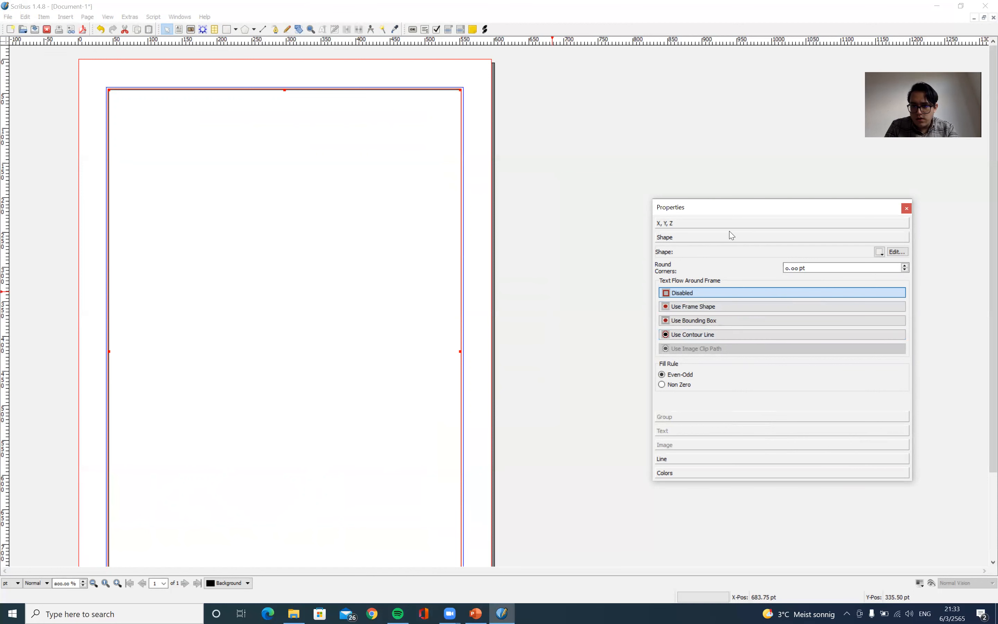
click(681, 473)
click(705, 361)
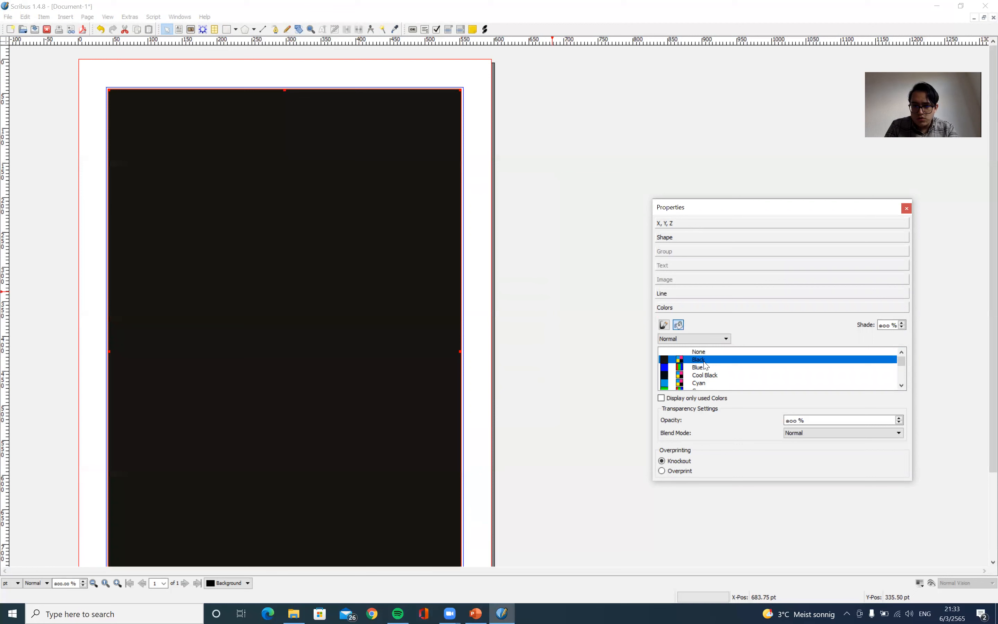
click(710, 375)
scroll(705, 385, down, 3)
scroll(705, 384, up, 1)
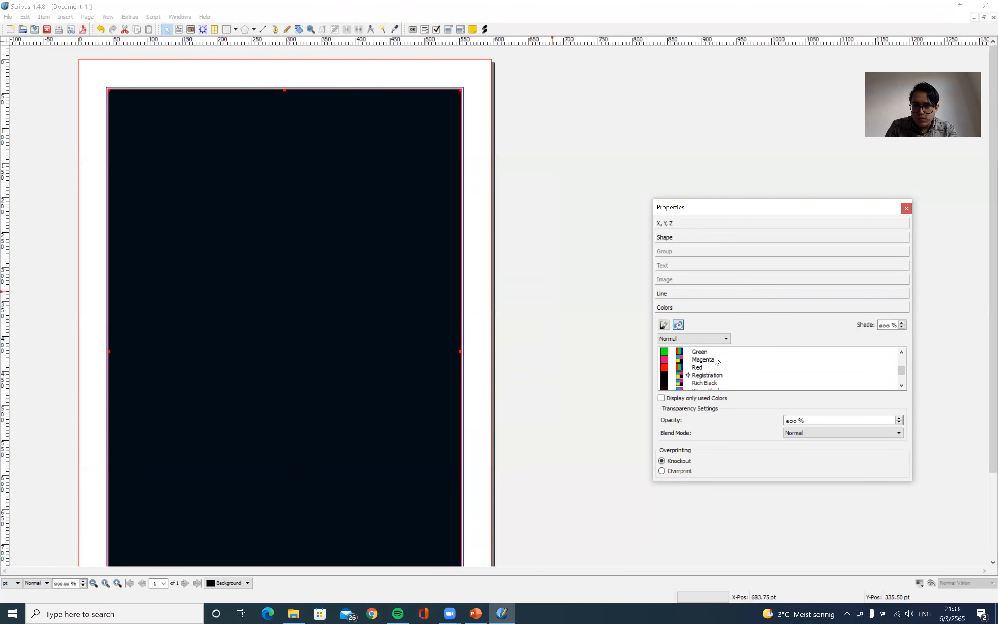
click(717, 361)
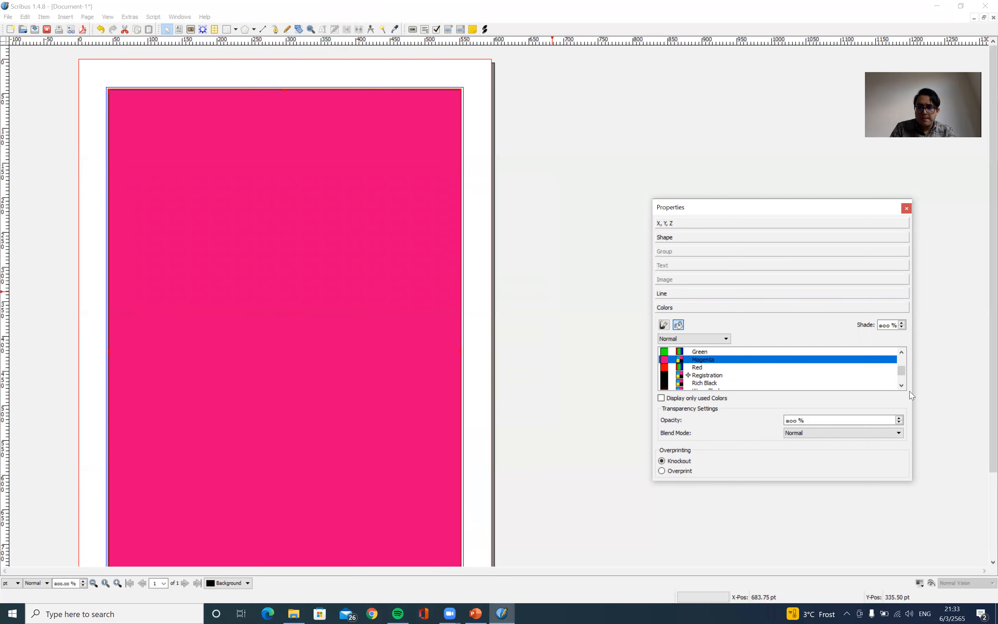
click(907, 209)
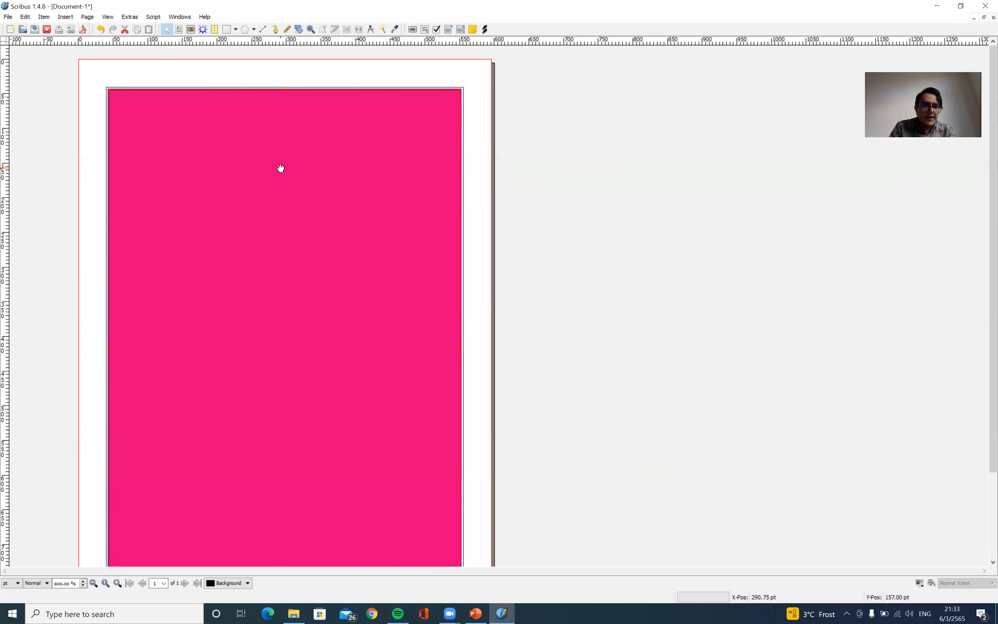
click(52, 84)
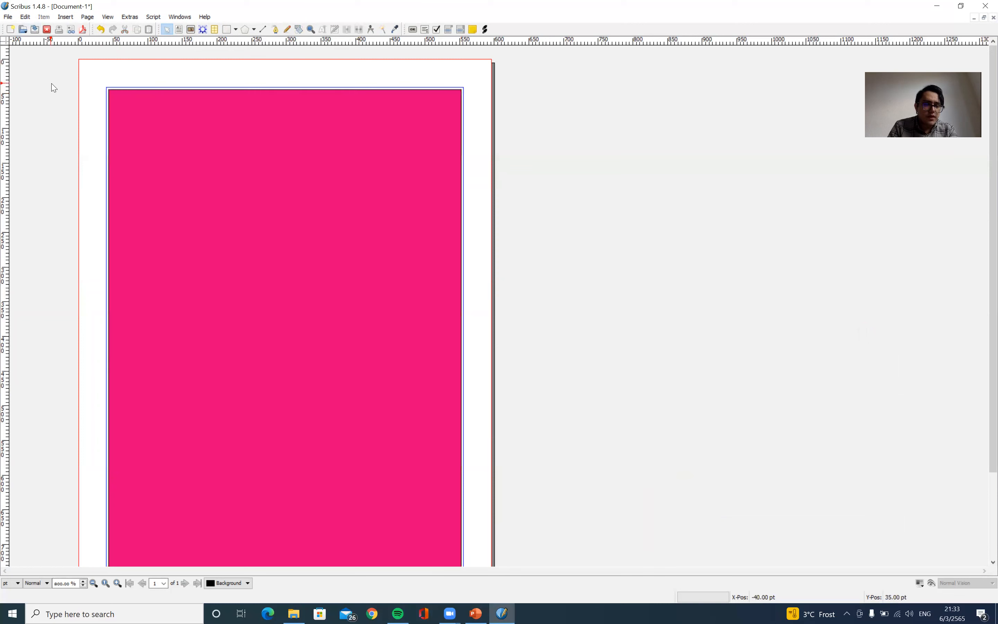
click(237, 30)
mouse_move(264, 43)
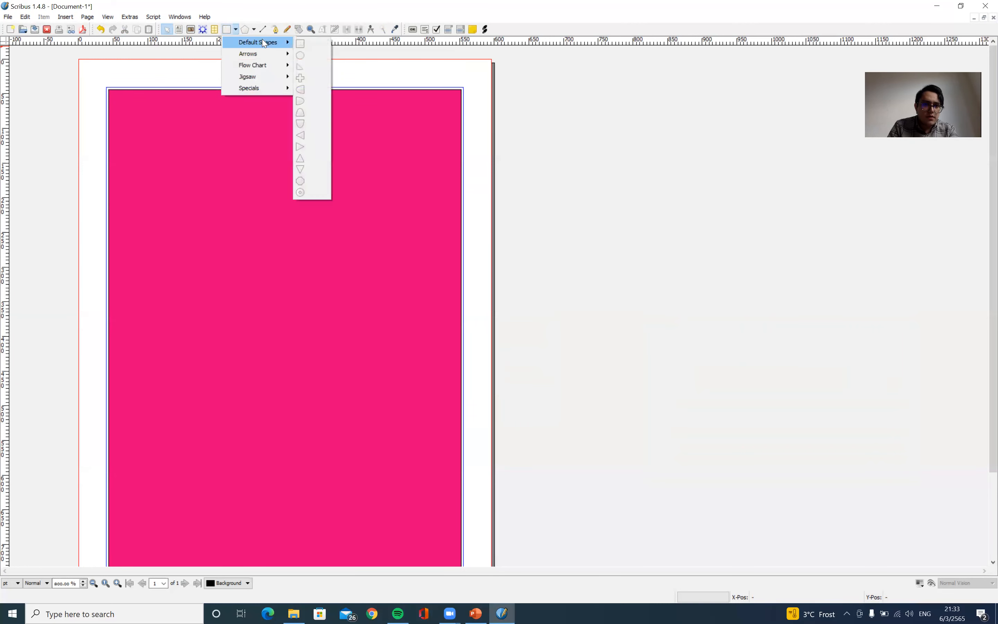
click(630, 173)
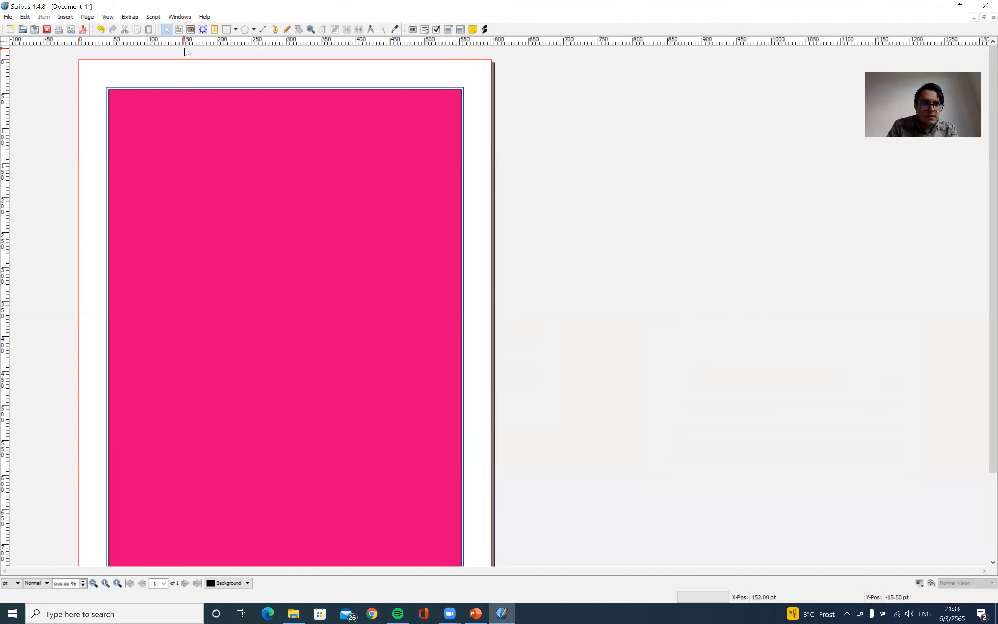
Draw a large text frame over the magenta rectangle, slightly inset from its upper and side edges
click(179, 29)
drag(118, 104, 453, 546)
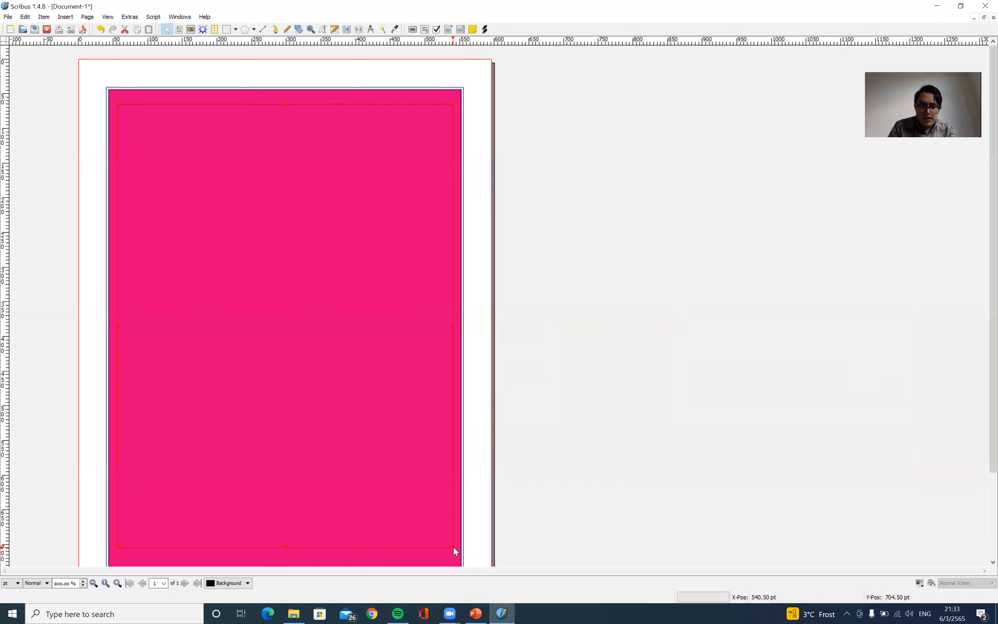
key(a)
key(p)
key(p)
key(y)
key(space)
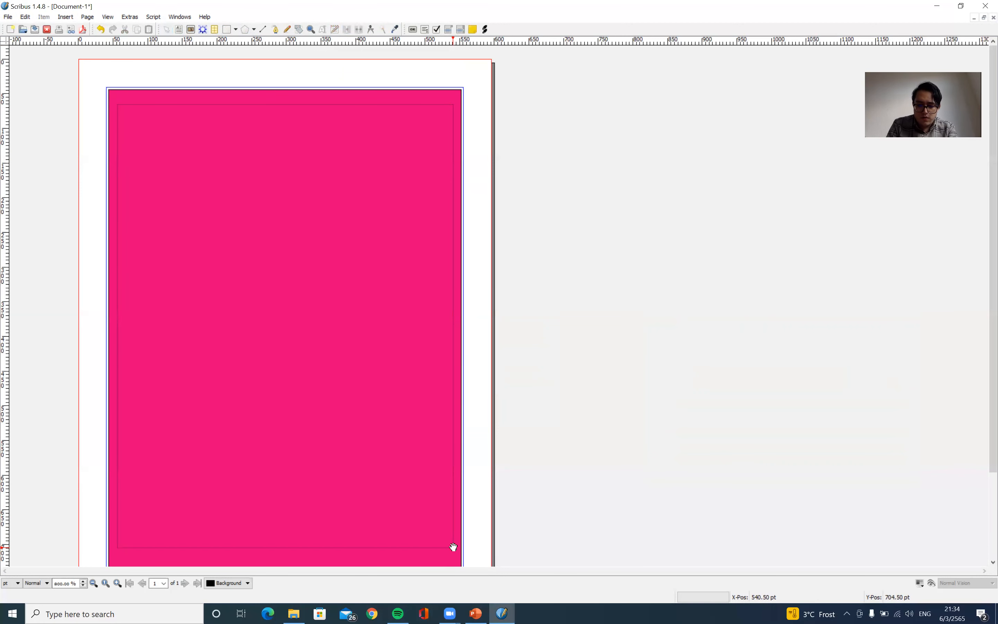
key(s)
key(space)
key(a)
key(y)
key(ctrl+a)
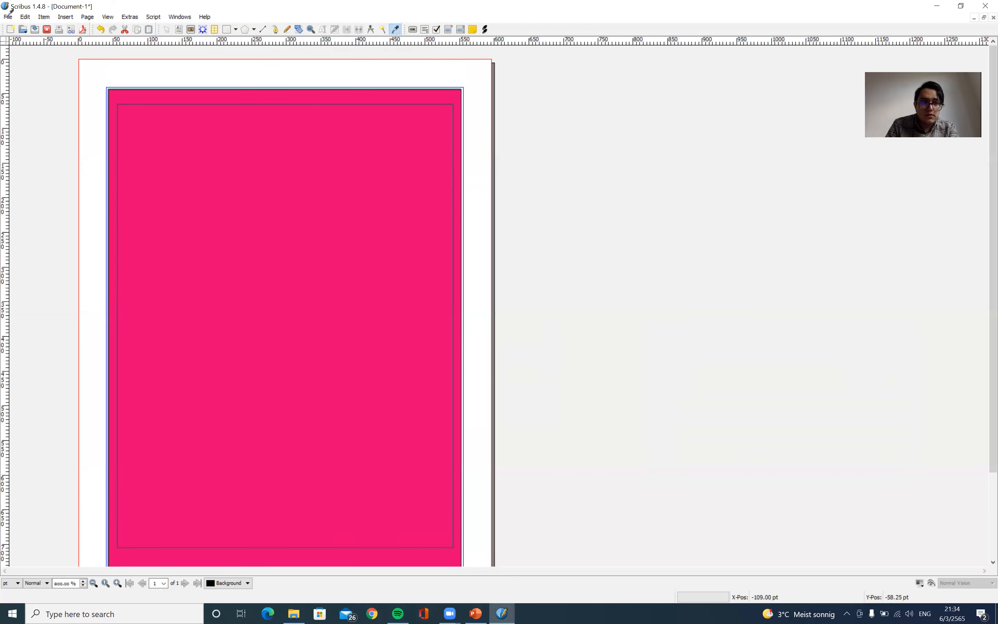
key(Escape)
Set the text frame's font to Andalus and change its font size in the text properties
click(166, 145)
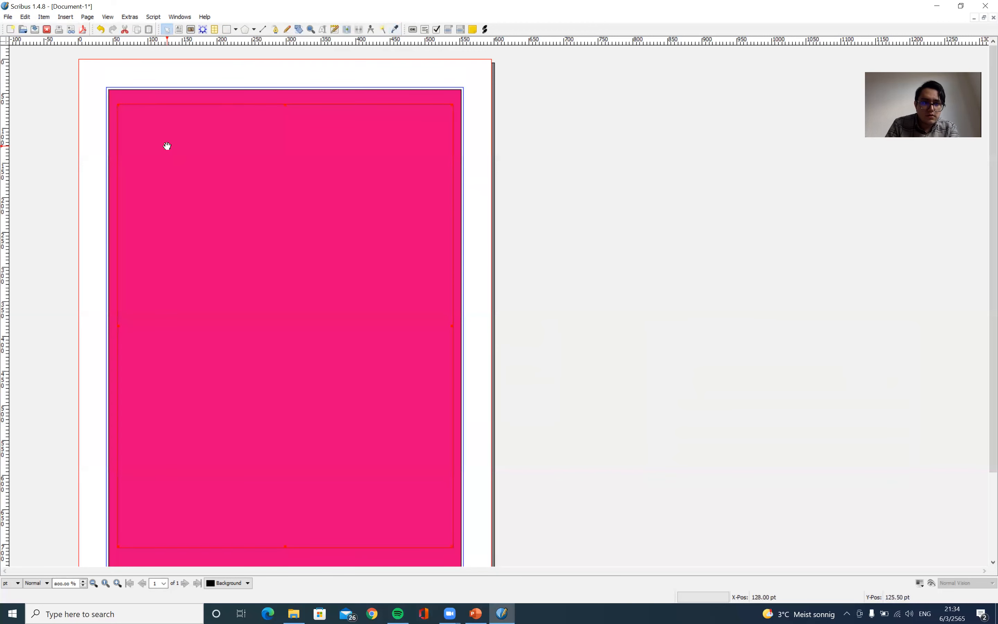
right_click(149, 132)
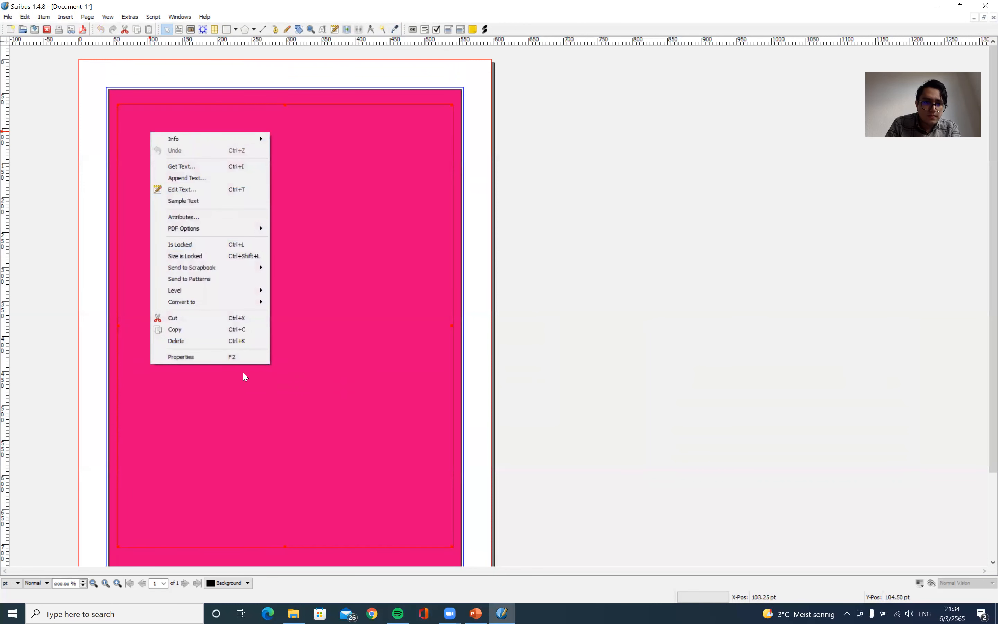
click(225, 357)
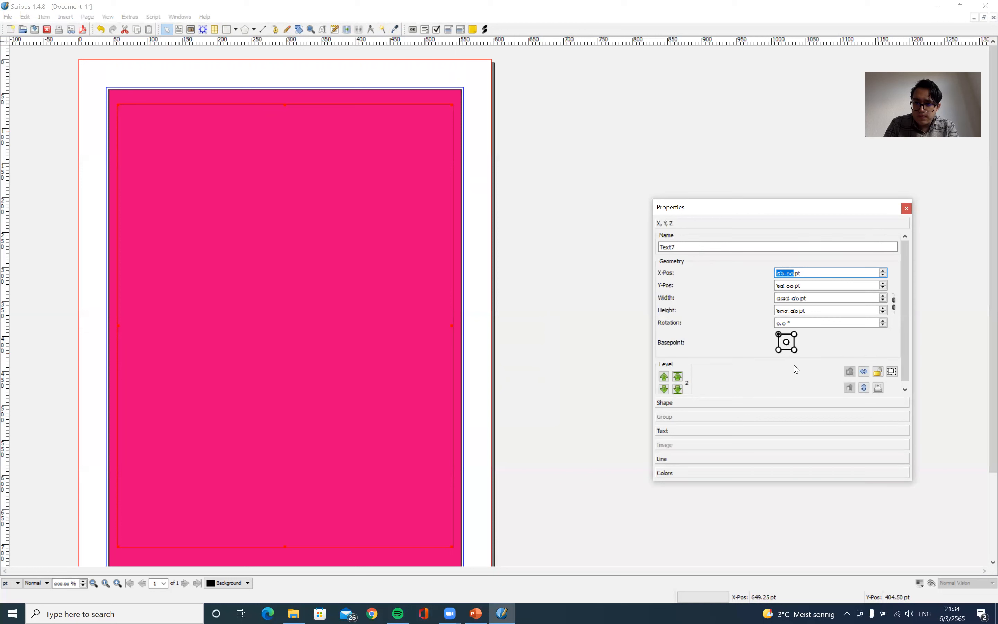
click(734, 432)
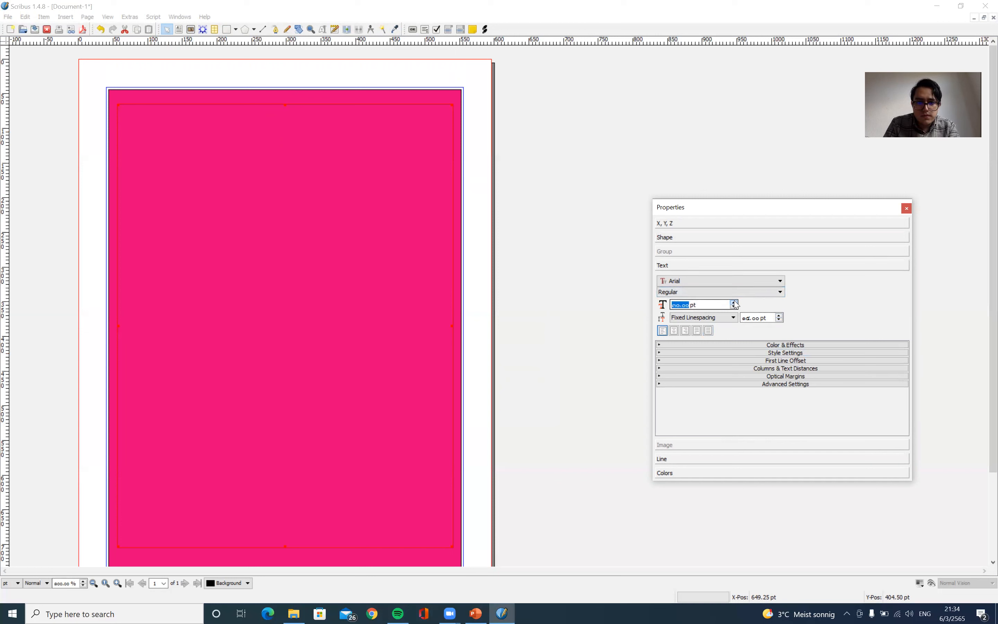
click(709, 292)
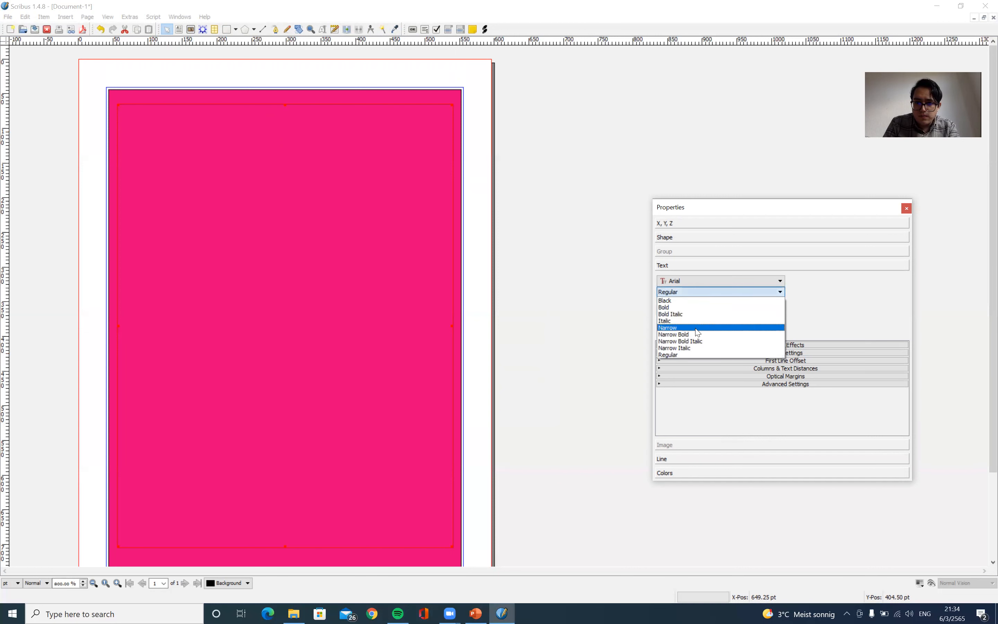
click(708, 296)
click(696, 282)
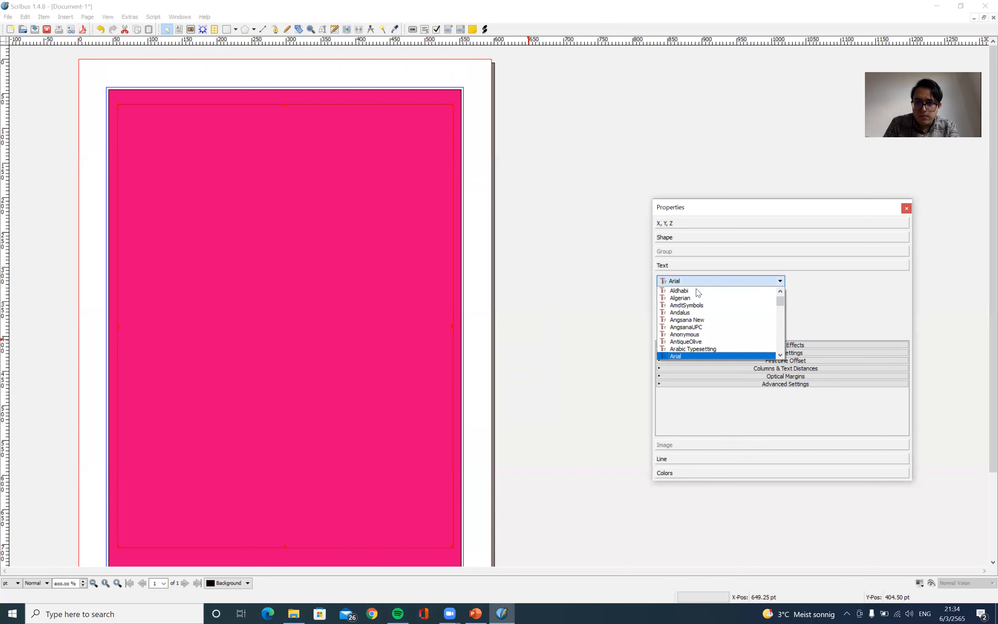
click(708, 316)
click(722, 307)
drag(719, 307, 666, 305)
text(20)
key(Return)
Enter the heading "Happy Women's Day" in the text frame
double_click(221, 134)
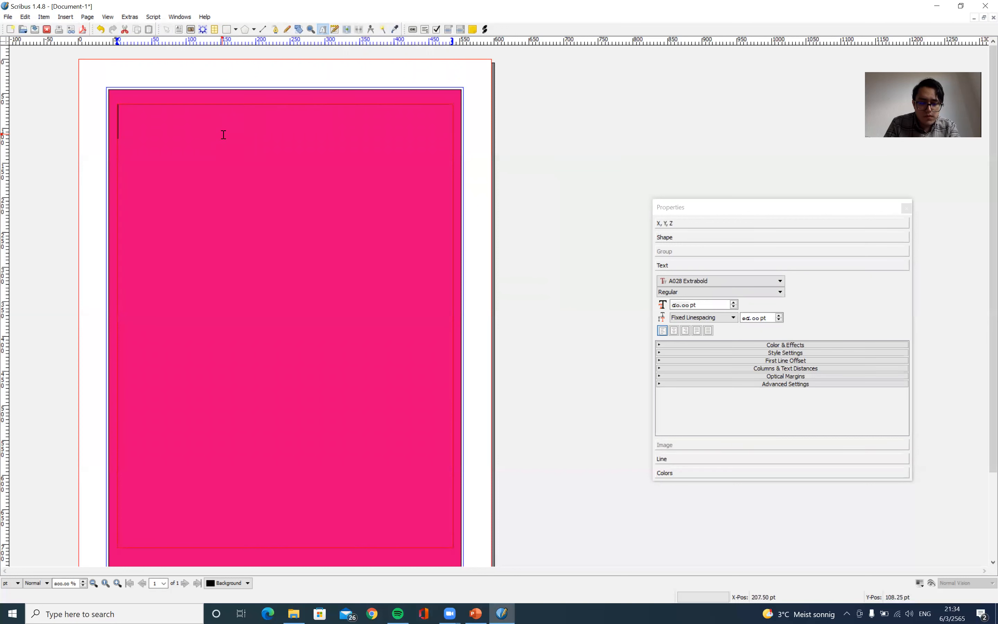
text(Ha)
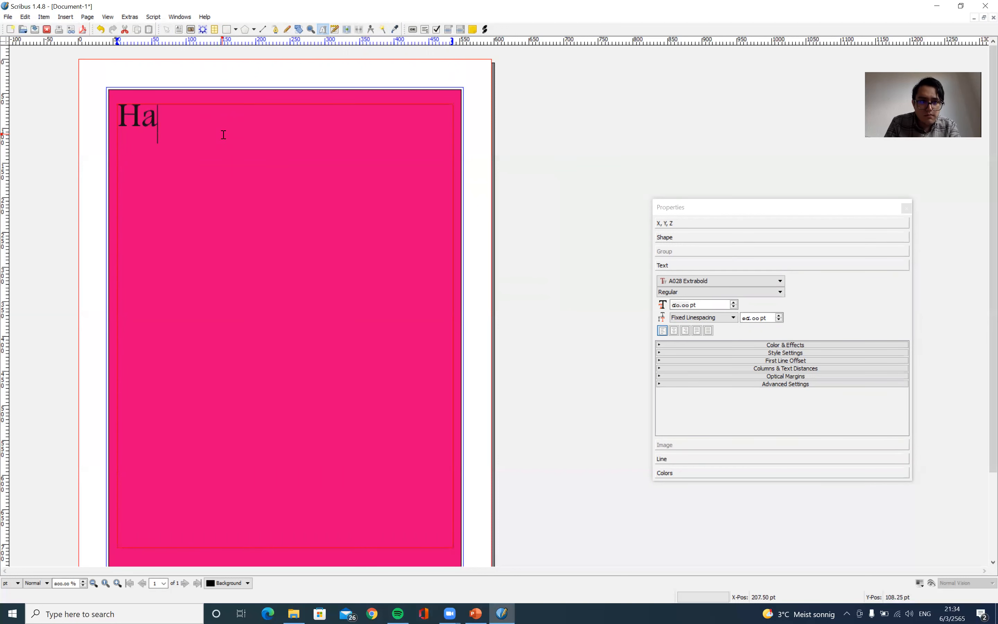
text(ppy Womens)
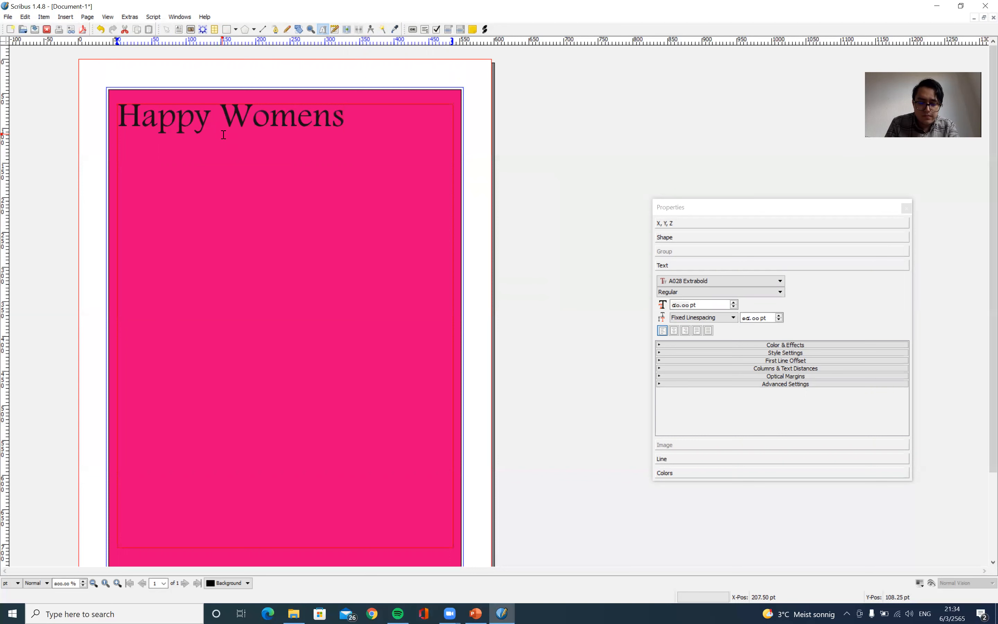
key(BackSpace)
text(;s)
key(BackSpace)
text('s )
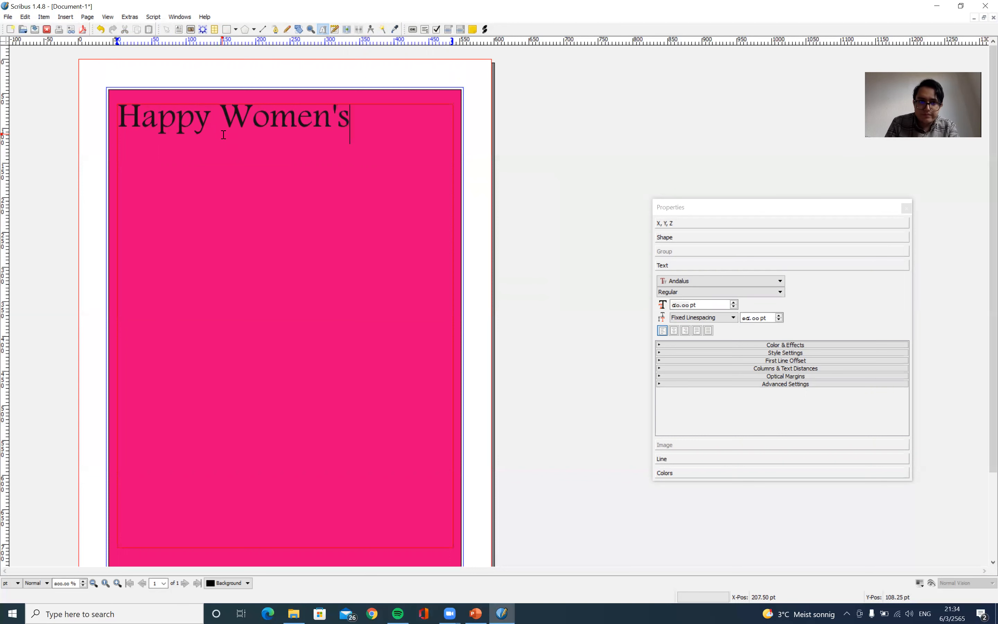
text(Day)
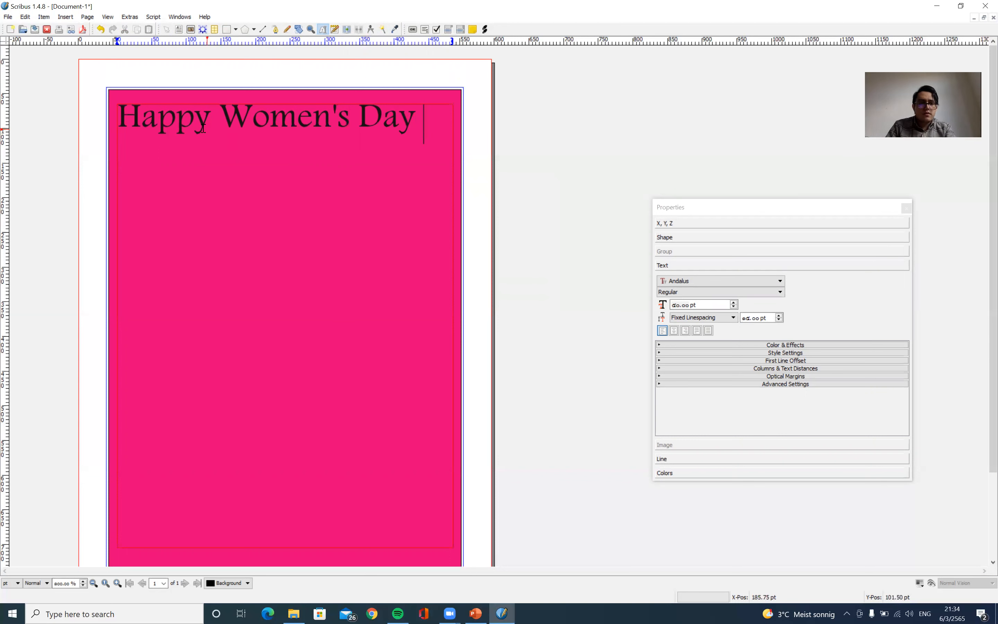
Leave text editing, shorten the text frame to about one line, and place it near the lower end of the magenta rectangle
drag(123, 116, 397, 177)
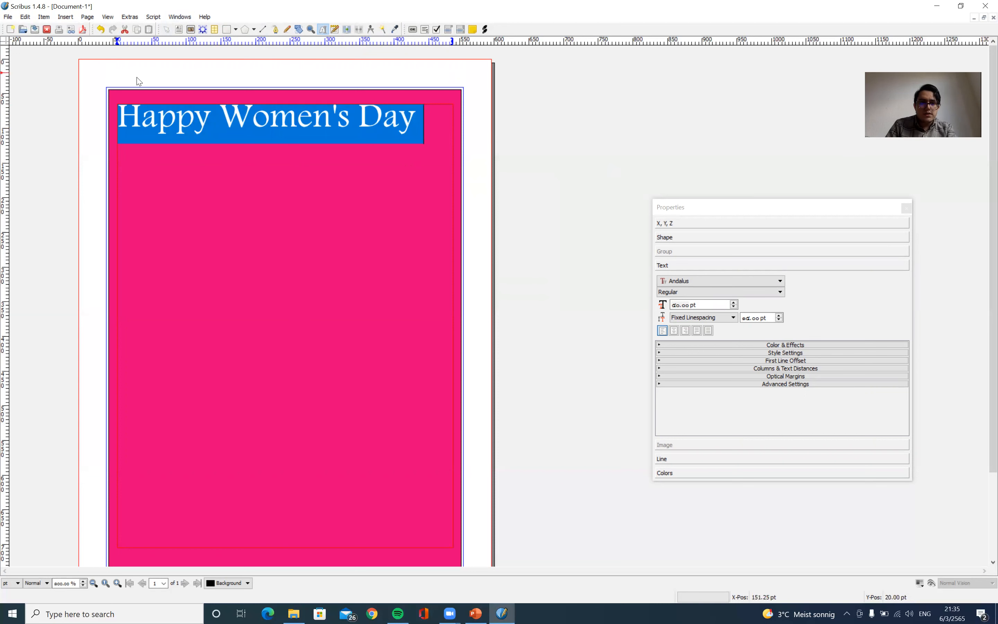
key(Escape)
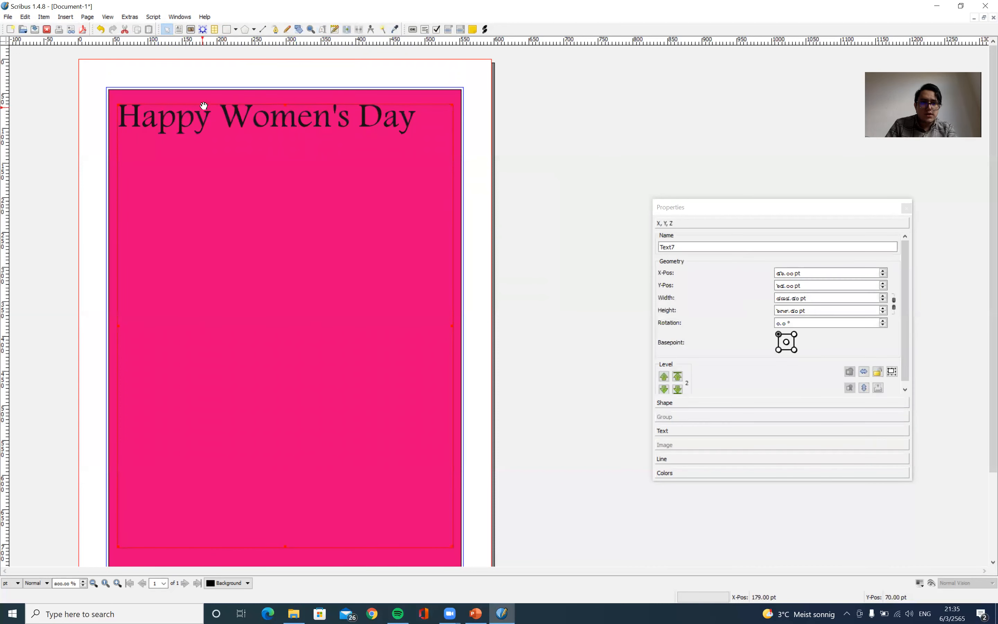
drag(286, 103, 292, 513)
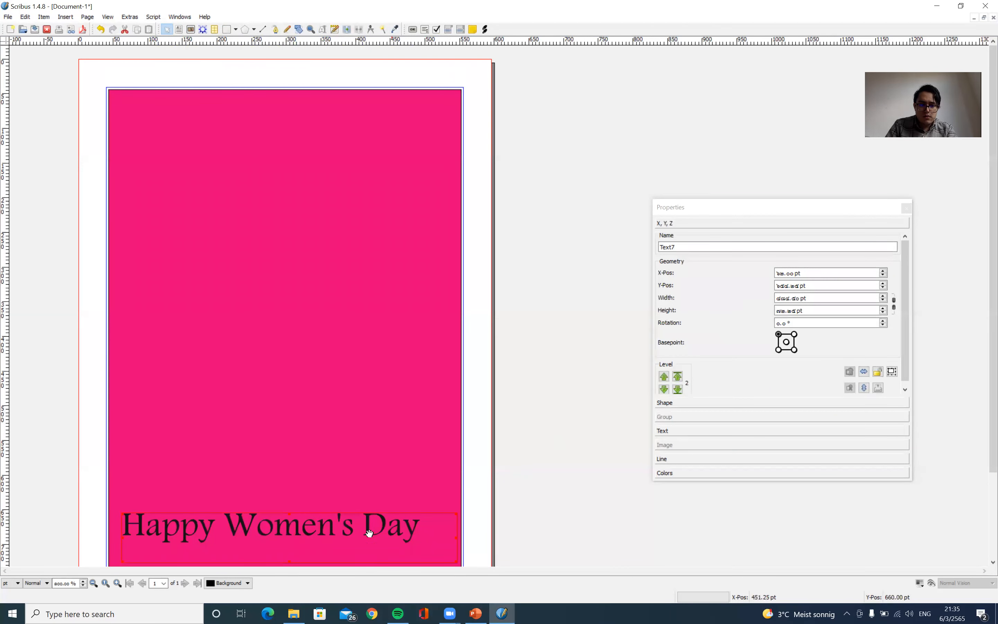
Try several higher positions for the heading frame on the magenta rectangle, undoing the moves
click(558, 452)
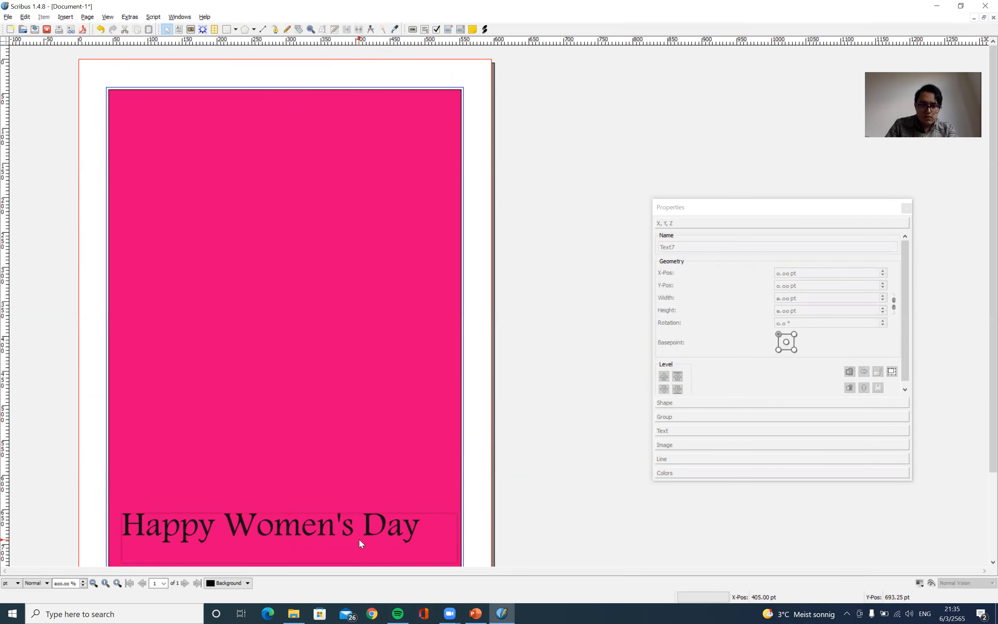
drag(360, 526, 364, 340)
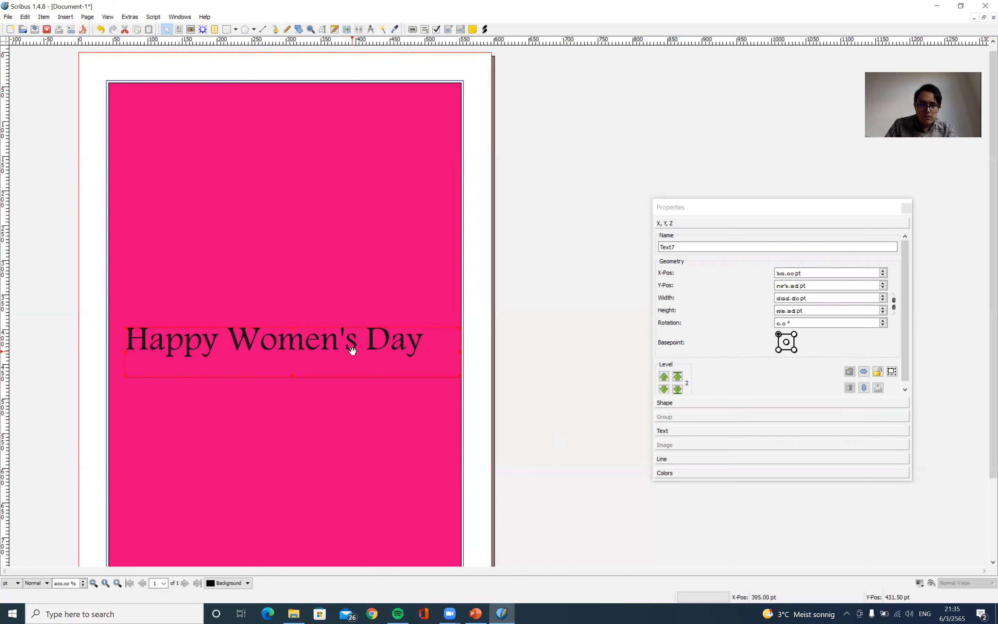
key(ctrl+z)
drag(283, 519, 284, 386)
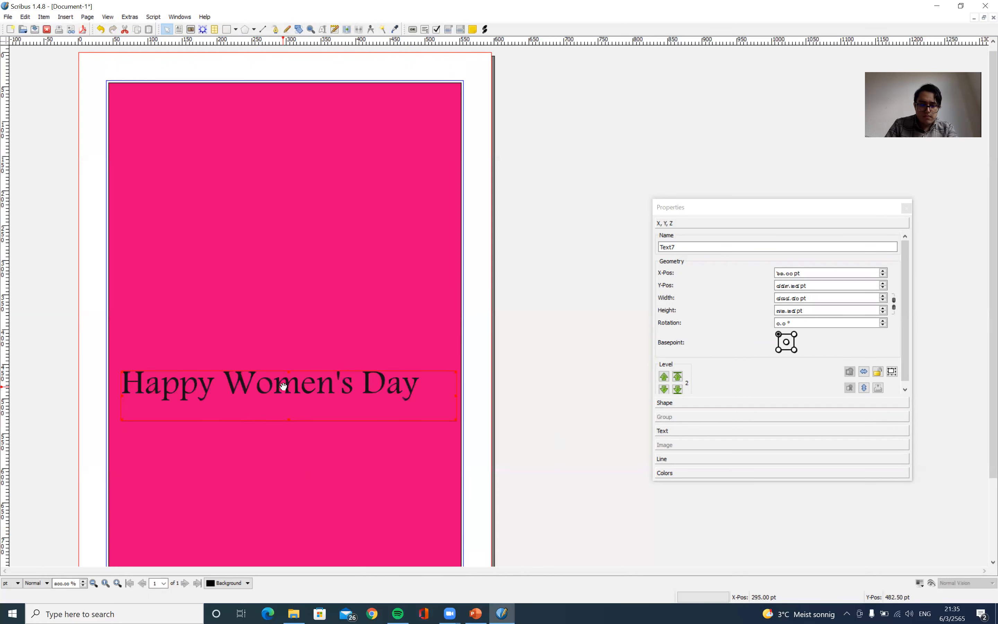
key(ctrl+z)
drag(290, 521, 291, 412)
drag(254, 527, 263, 444)
key(ctrl+z)
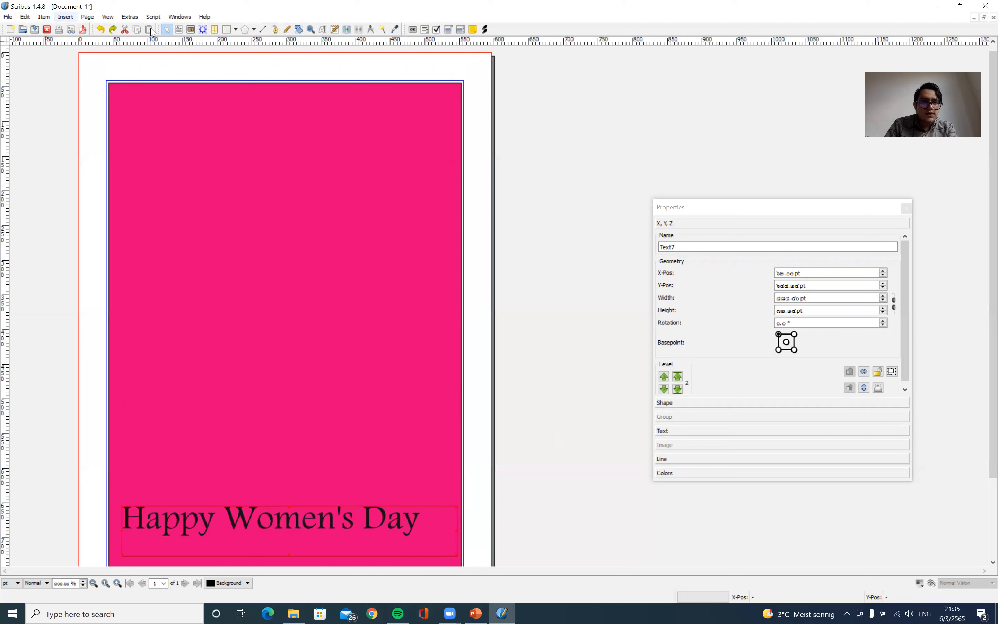
Draw a text frame about 315 by 131 pt across the middle of the magenta rectangle and set its font size to 40 pt
click(180, 31)
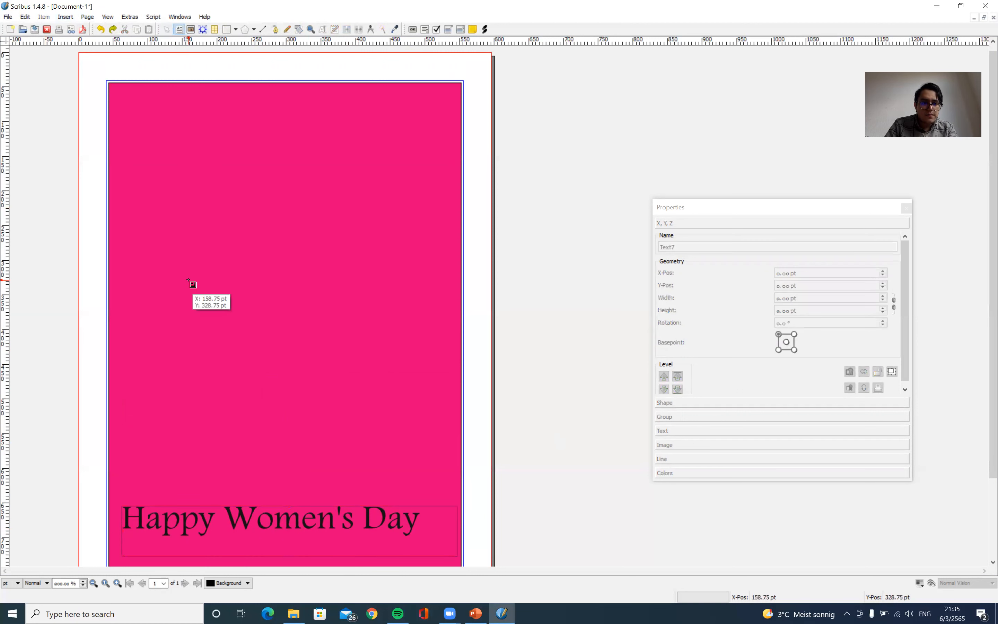
mouse_move(174, 279)
mouse_down()
mouse_move(407, 379)
mouse_move(392, 367)
mouse_up()
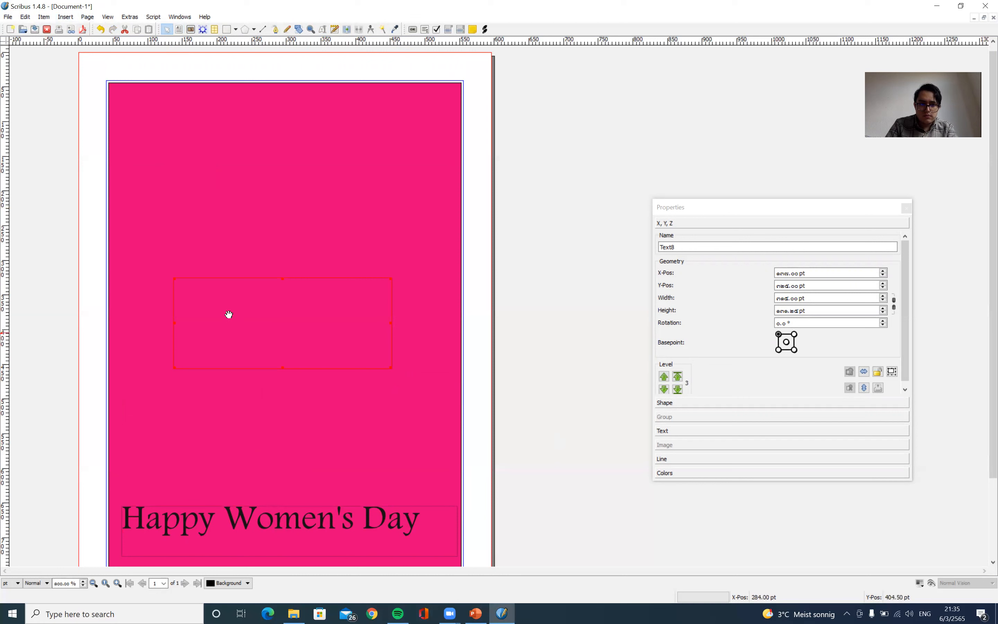
double_click(202, 308)
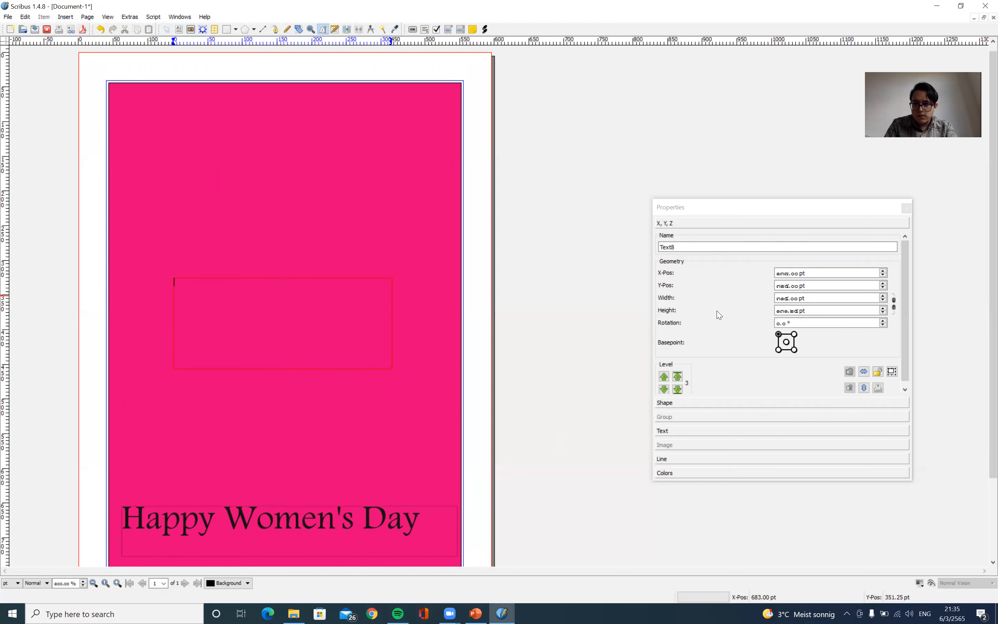
click(680, 432)
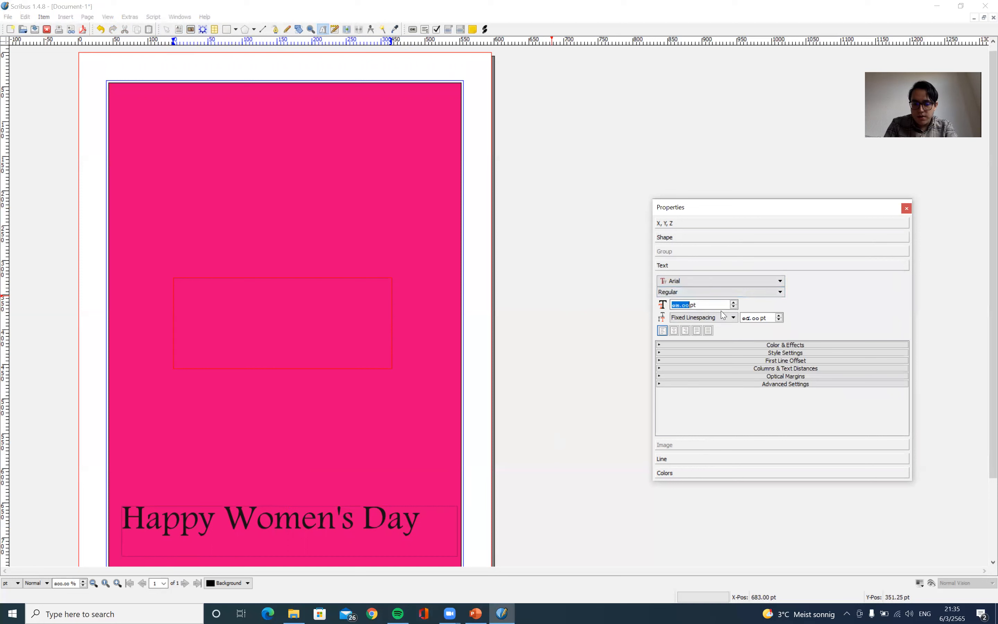
click(686, 305)
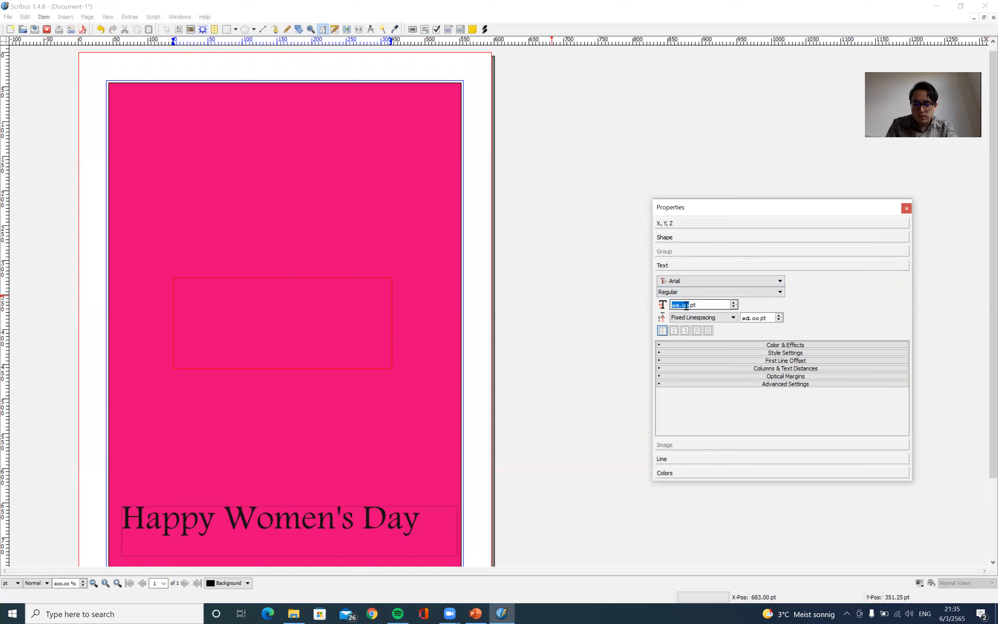
text(40)
key(Return)
Enter the text "8th of March" in the middle text frame
click(262, 312)
text(8t)
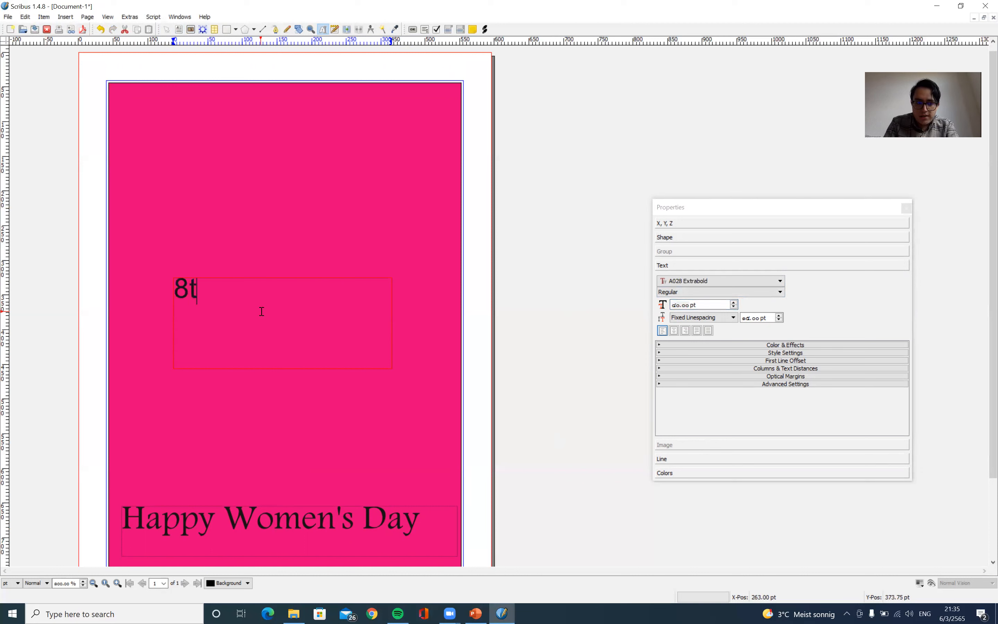
text(h of)
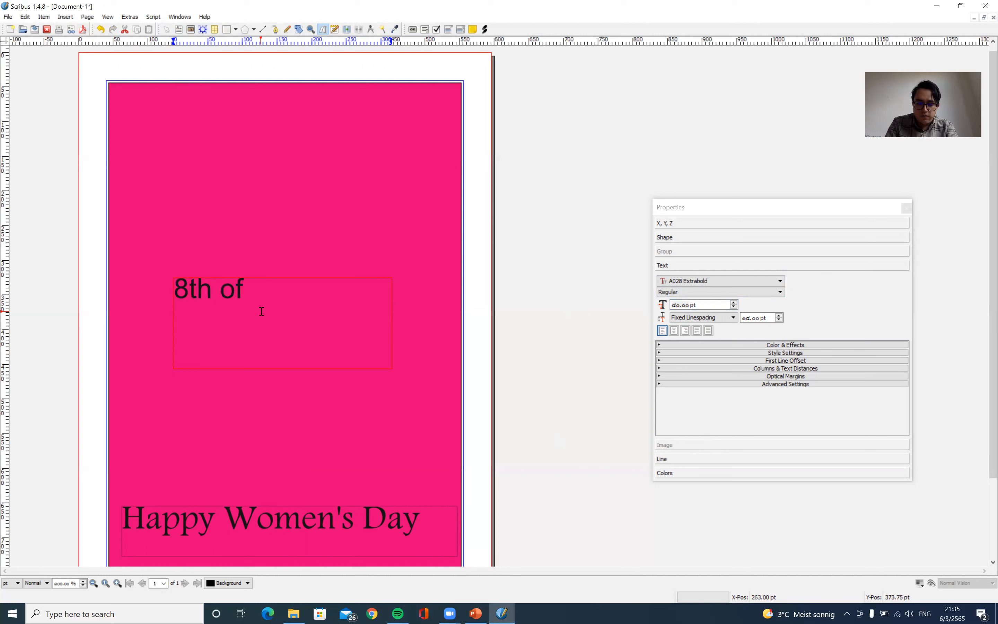
text( March)
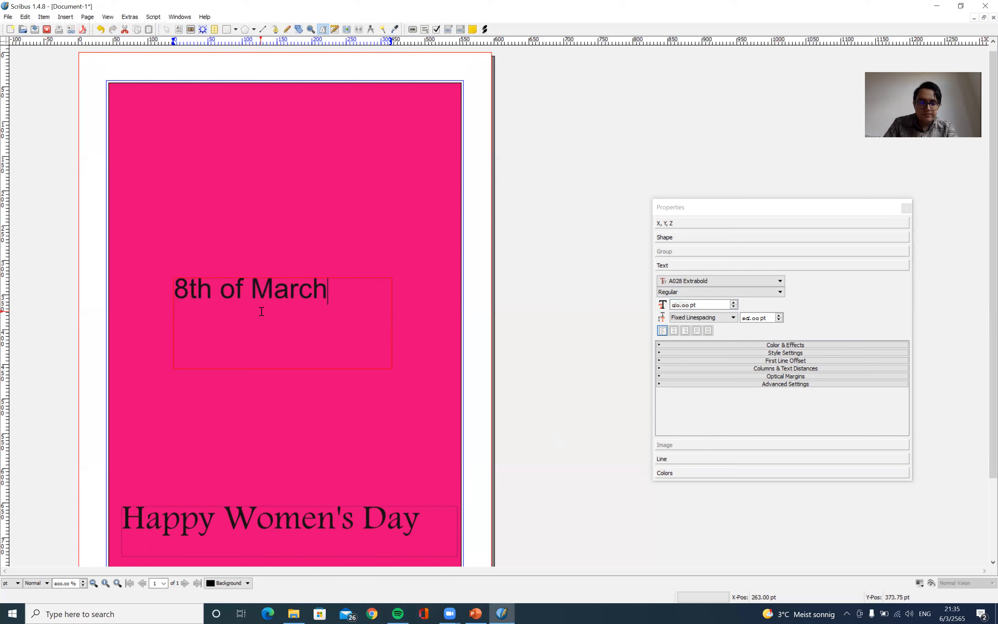
Set the font of the whole "8th of March" text to Algerian and move its frame slightly lower on the page
drag(329, 291, 172, 276)
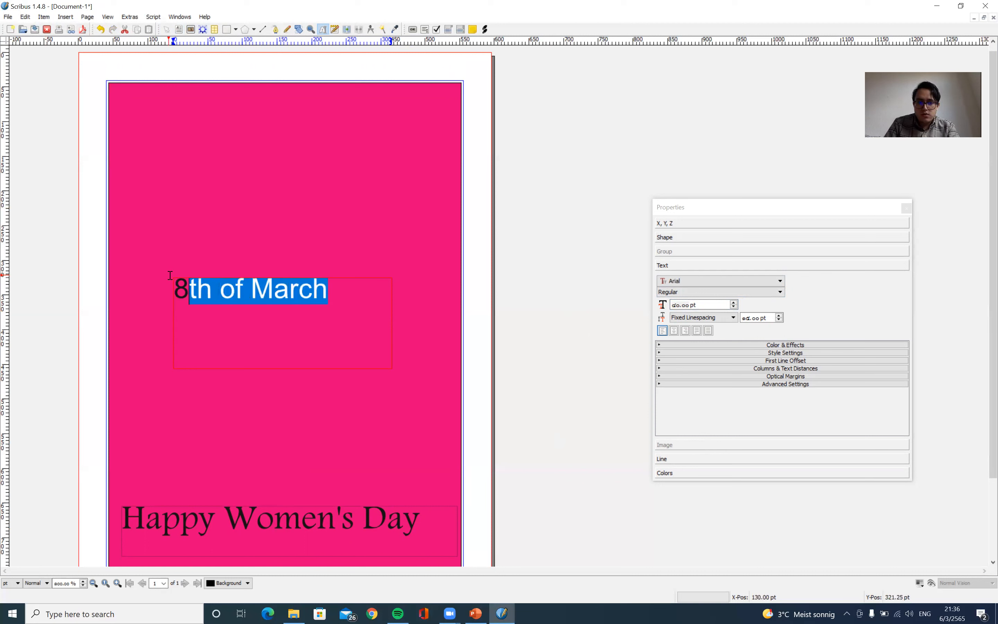
key(ctrl+a)
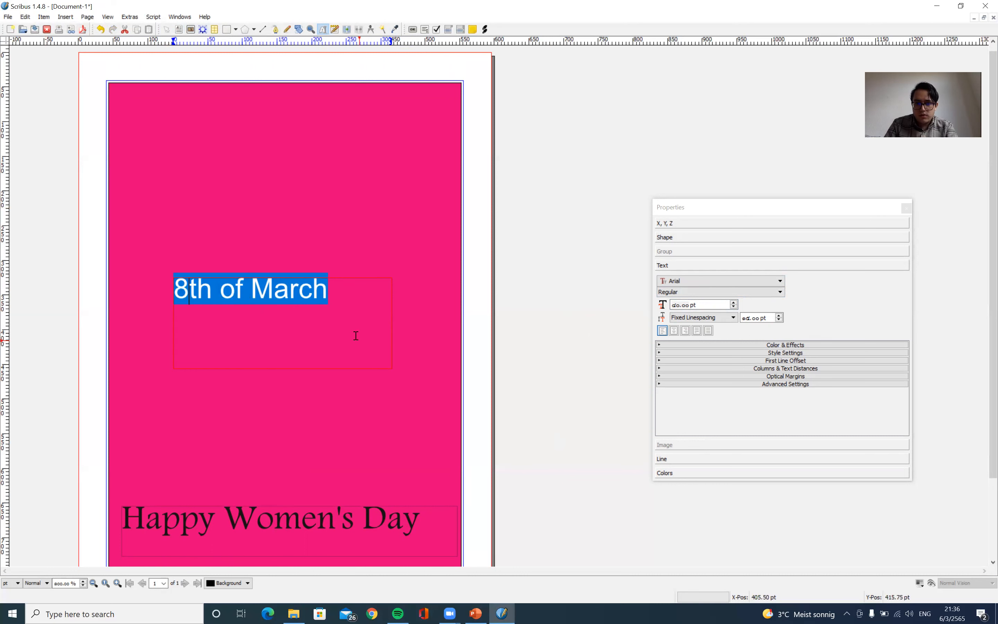
click(705, 281)
click(706, 298)
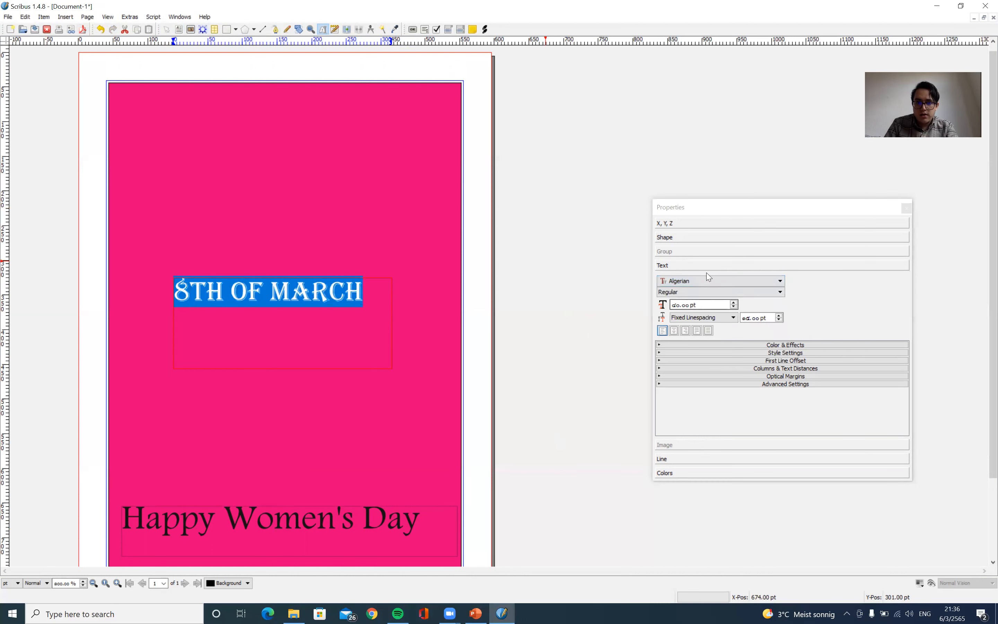
key(Escape)
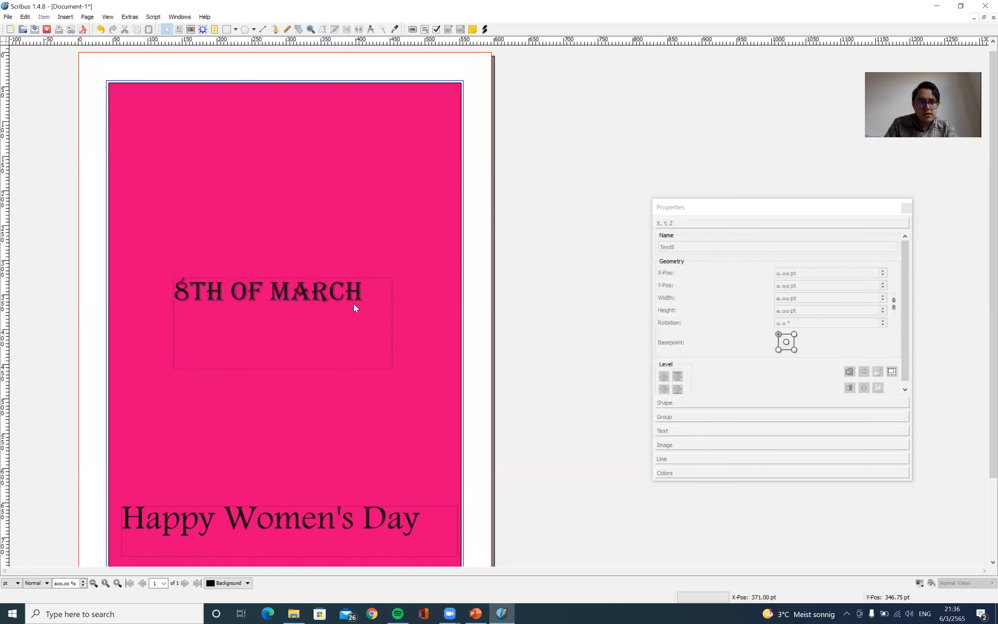
drag(323, 296, 316, 345)
click(561, 407)
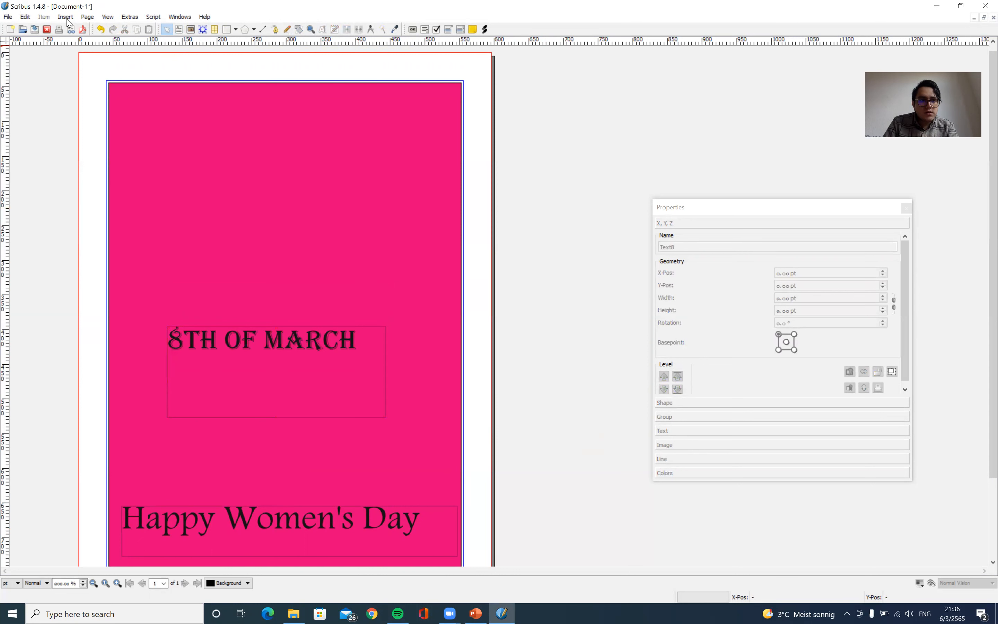
Draw a heart shape about 250 by 260 pt above the date text and centre it roughly on the magenta rectangle
click(235, 30)
mouse_move(259, 43)
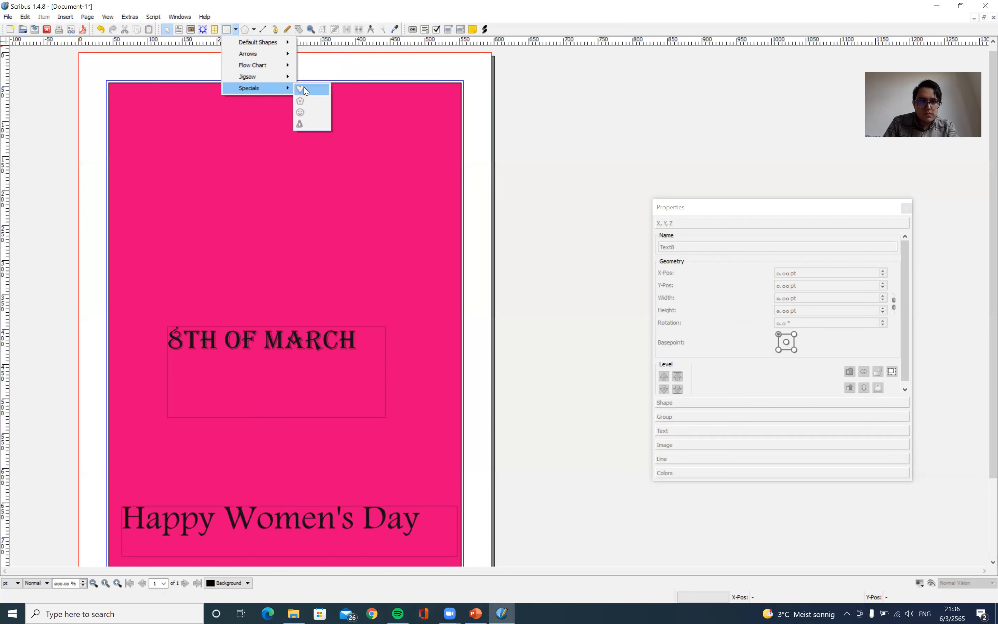
click(300, 93)
drag(207, 118, 378, 296)
drag(303, 215, 293, 222)
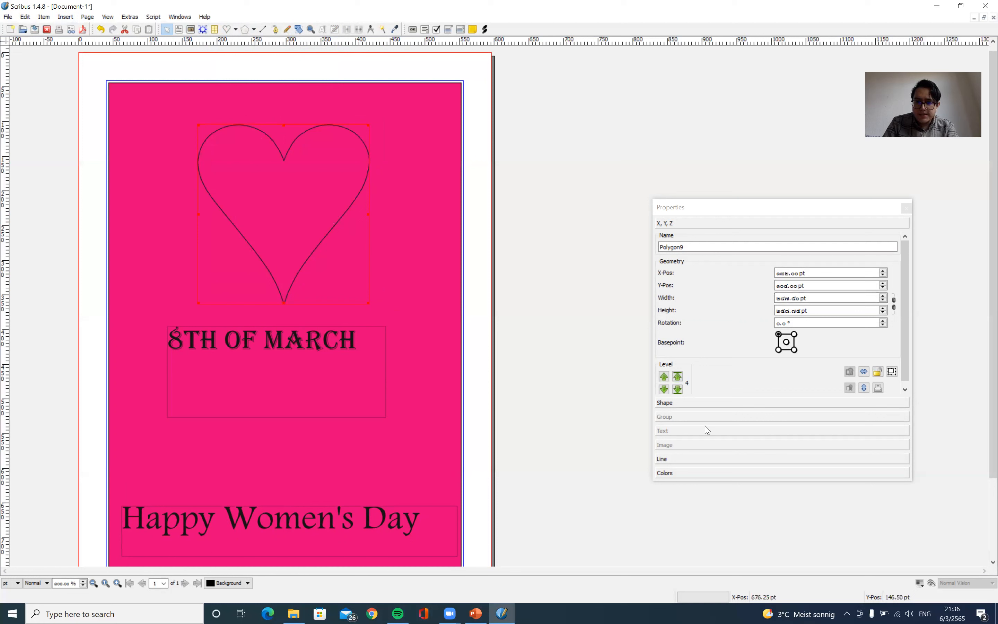
Fill the heart with Red, close its properties and deselect it
click(706, 473)
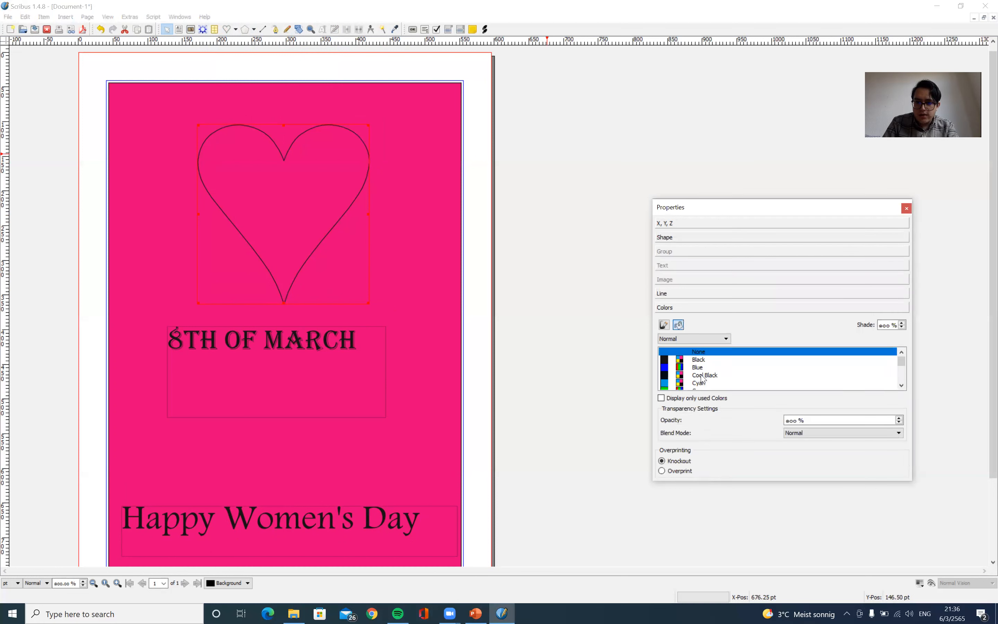
scroll(703, 377, down, 3)
scroll(702, 377, up, 2)
scroll(703, 380, up, 1)
click(902, 385)
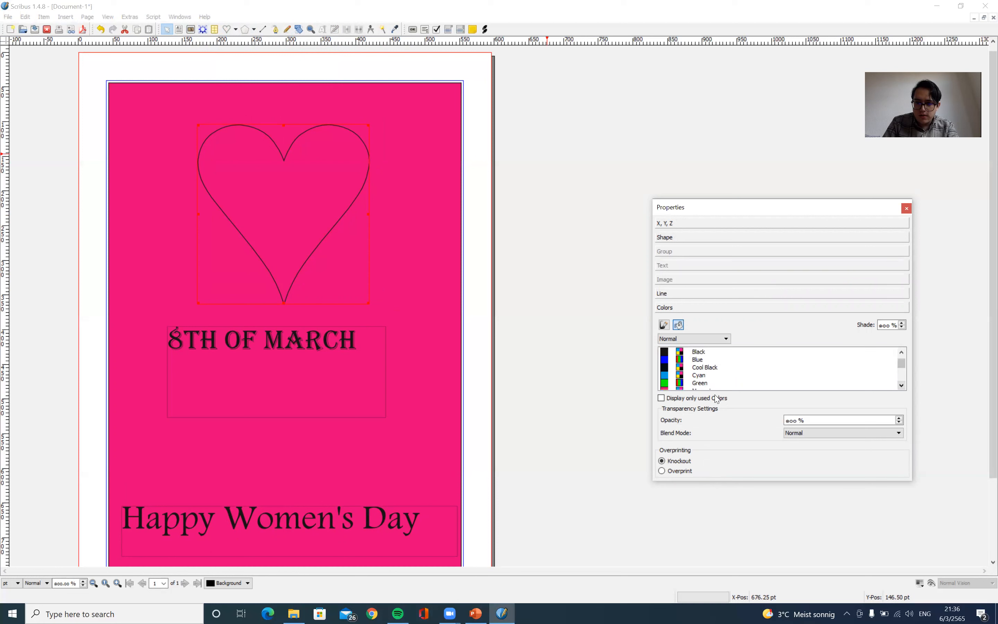
click(902, 386)
click(902, 385)
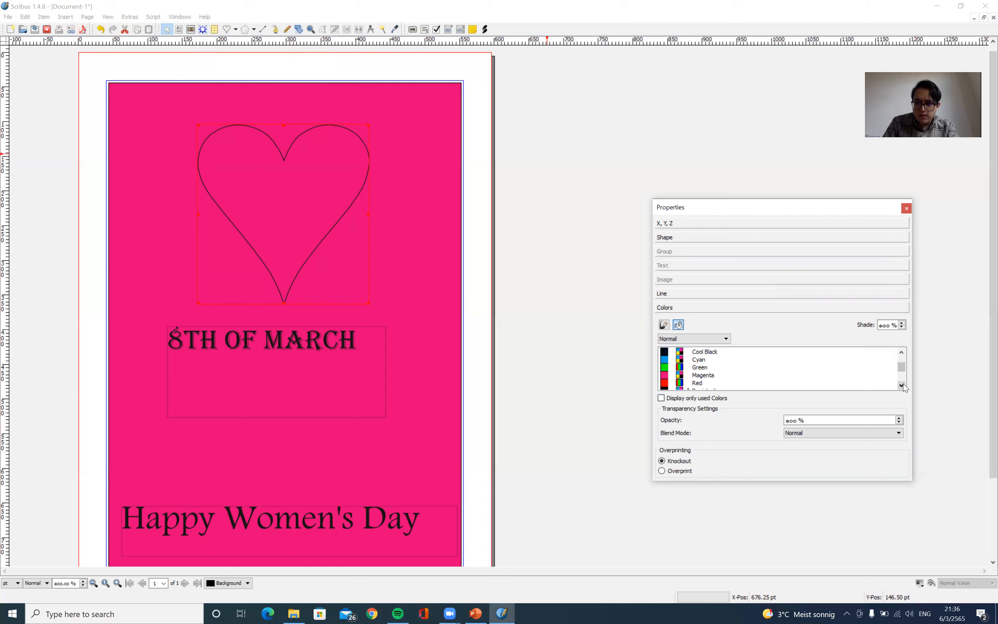
click(697, 384)
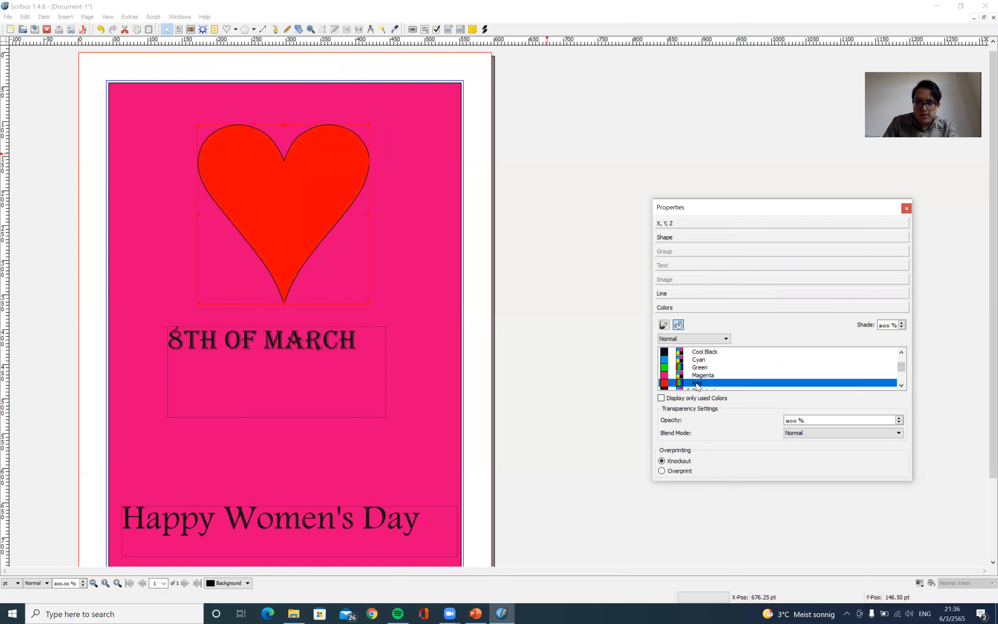
click(907, 207)
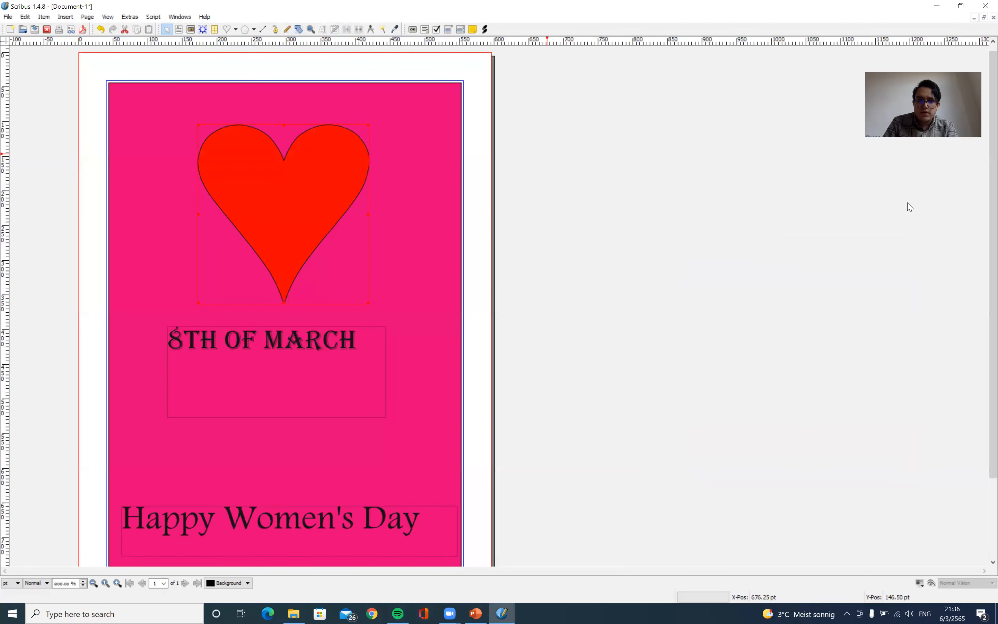
click(472, 210)
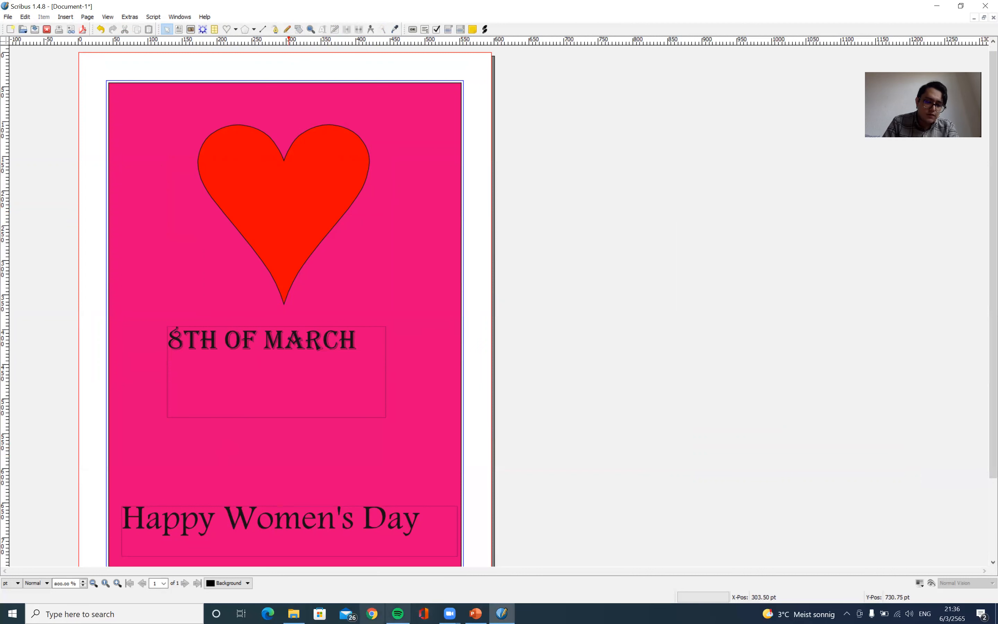
Switch to Chrome, search Google for "women" and show the image results
click(372, 613)
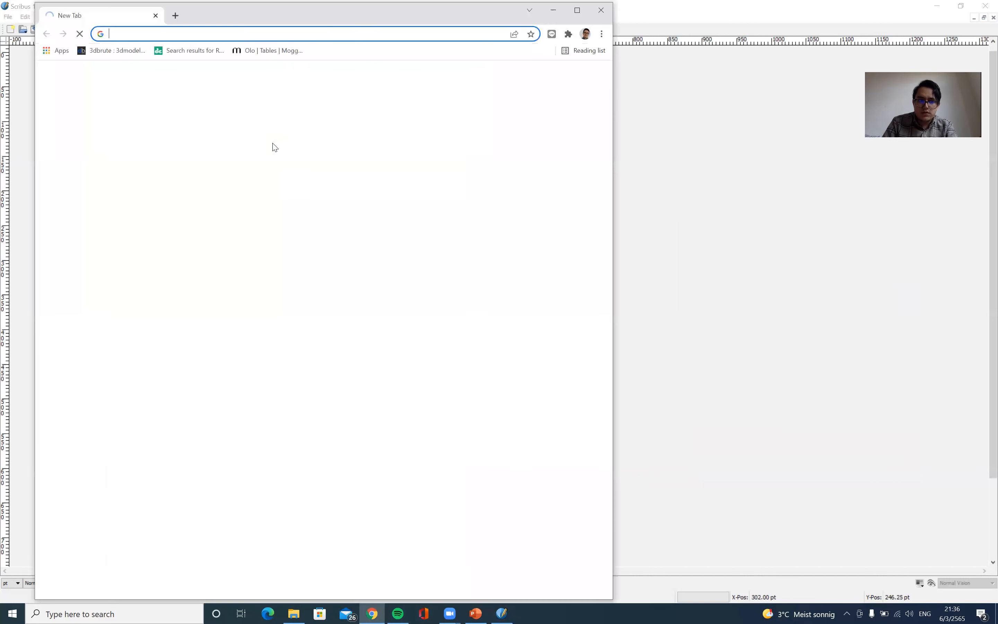
text(women)
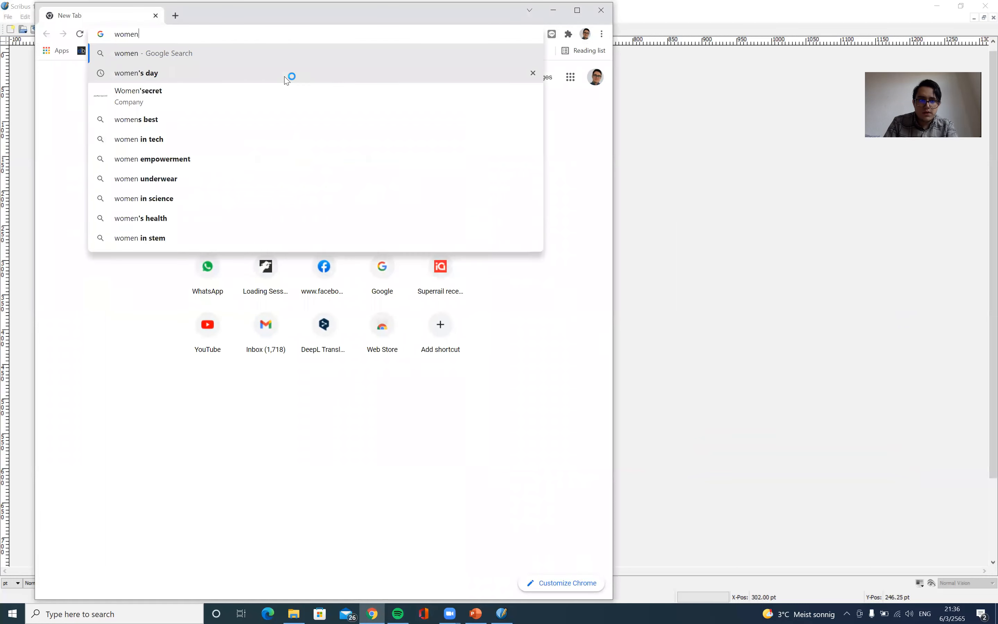
key(Up)
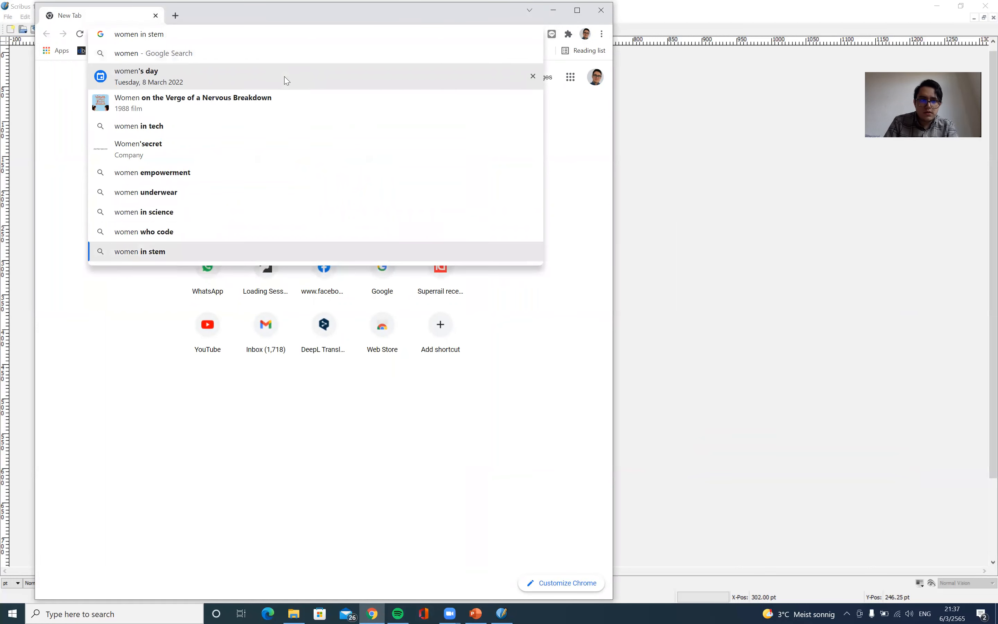
key(Down)
key(Return)
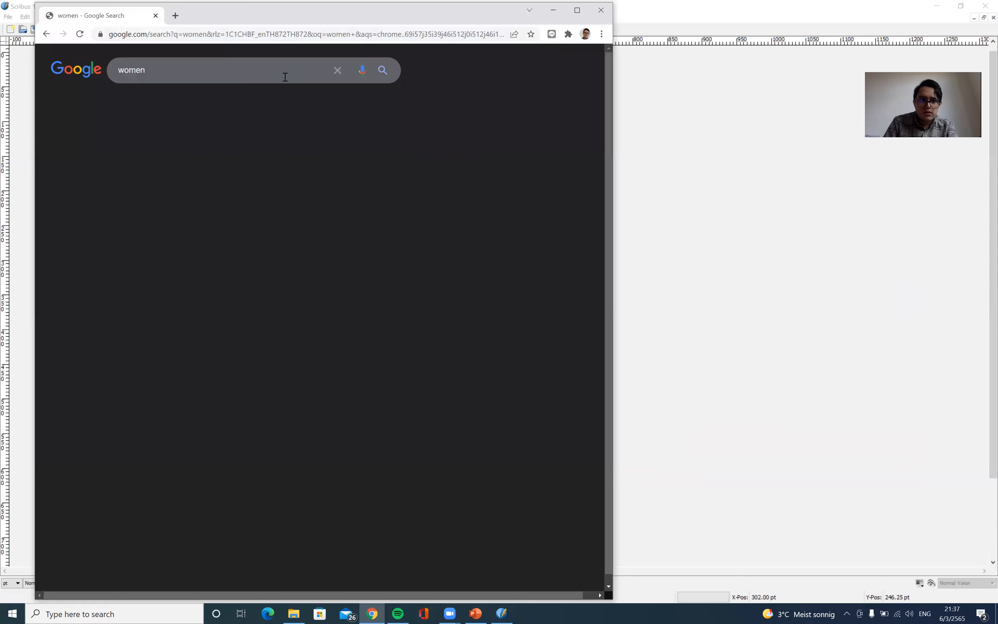
click(110, 106)
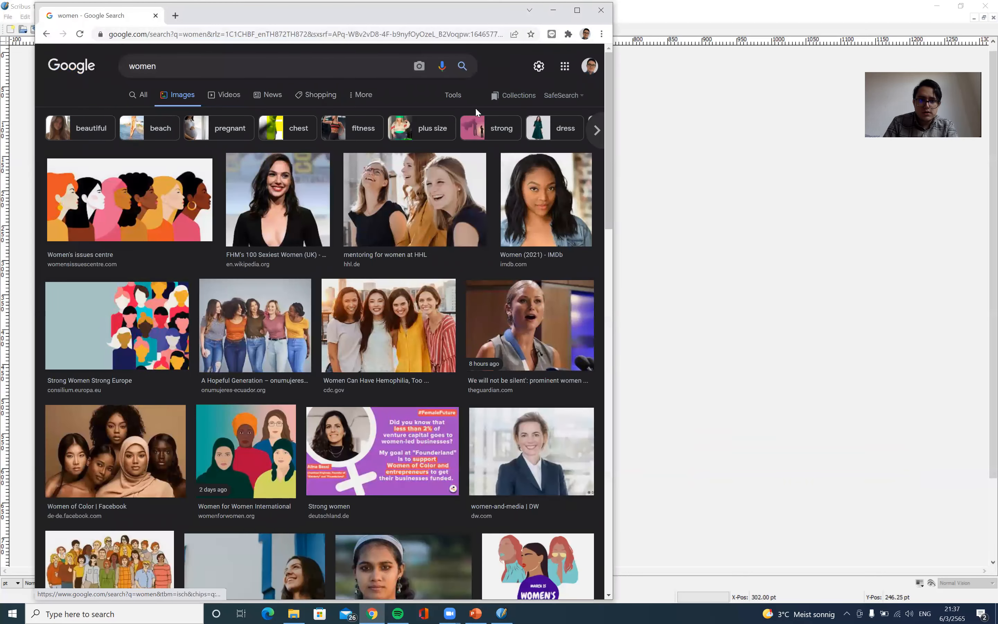
Filter the image results to transparent pictures and open the preview of the HealthyWomen illustration of five women
click(453, 95)
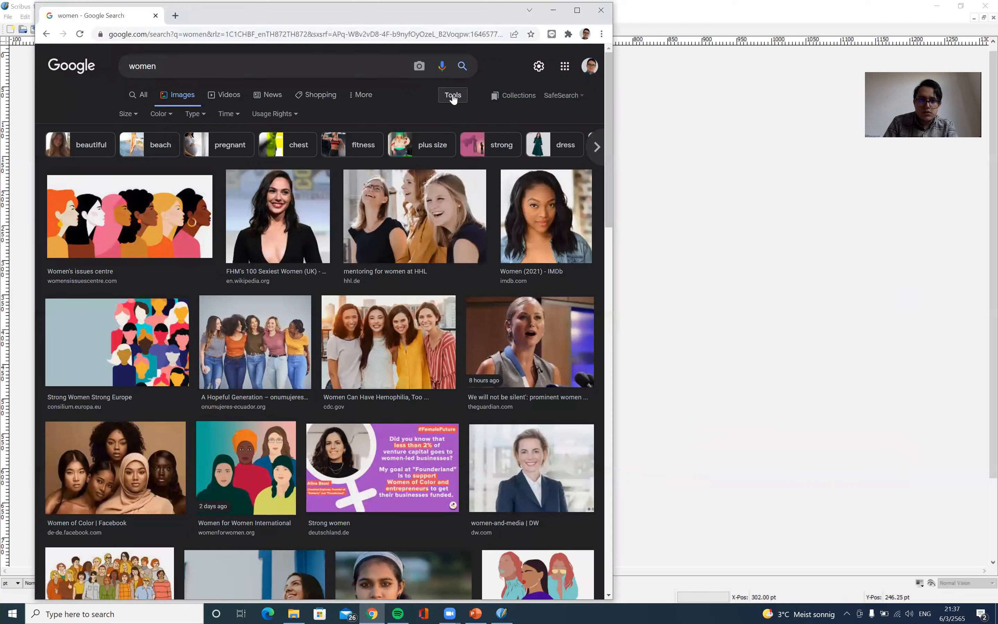
click(158, 119)
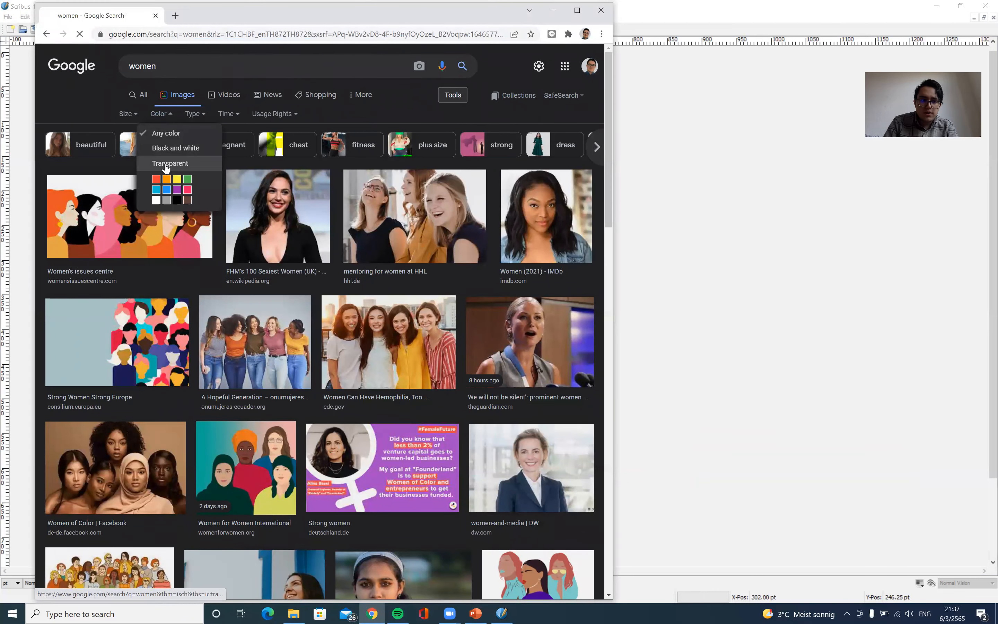
click(166, 165)
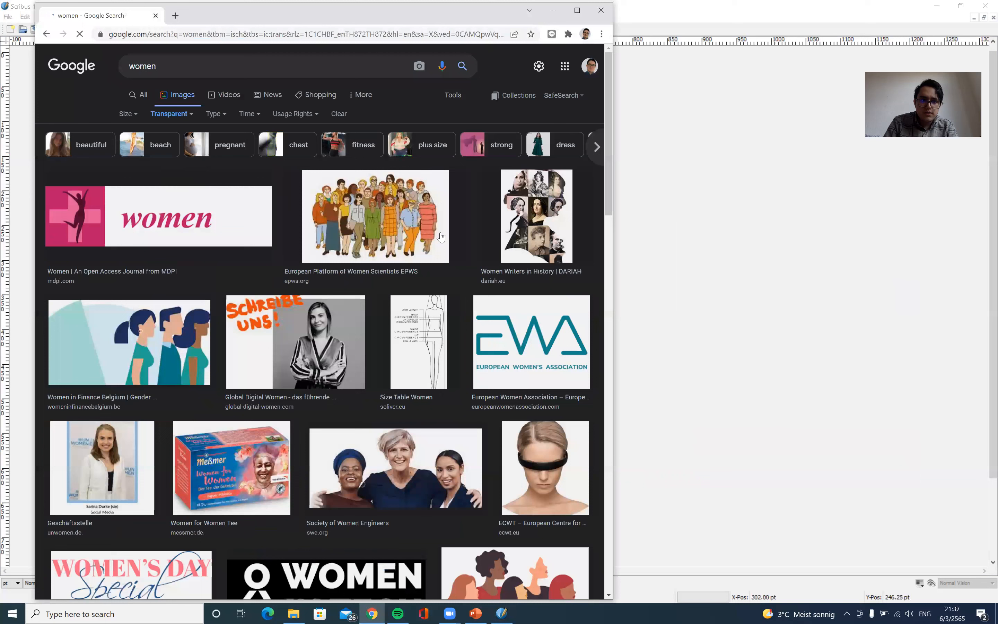
scroll(334, 363, down, 5)
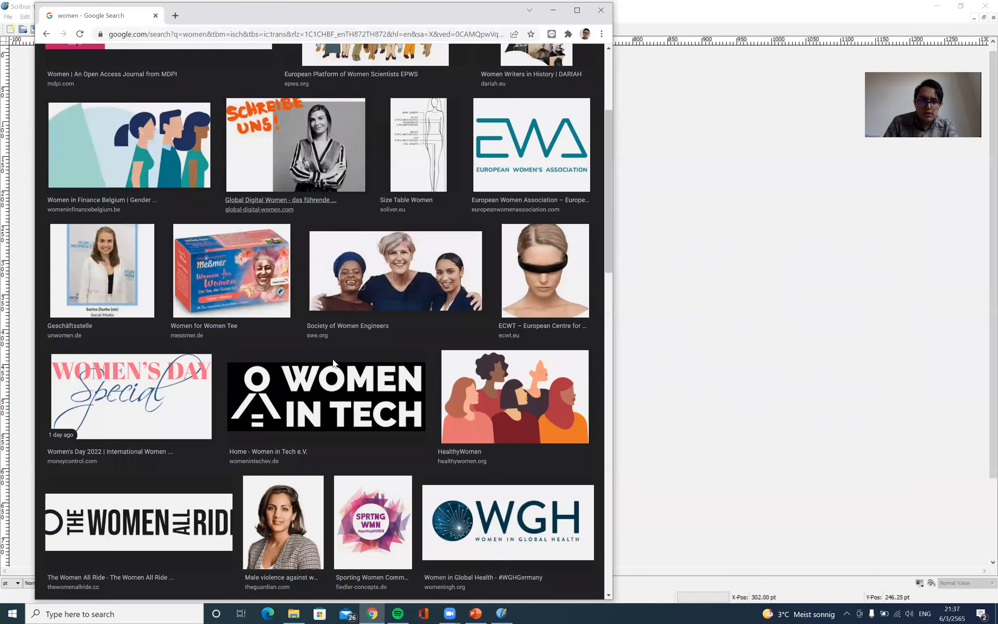
click(502, 274)
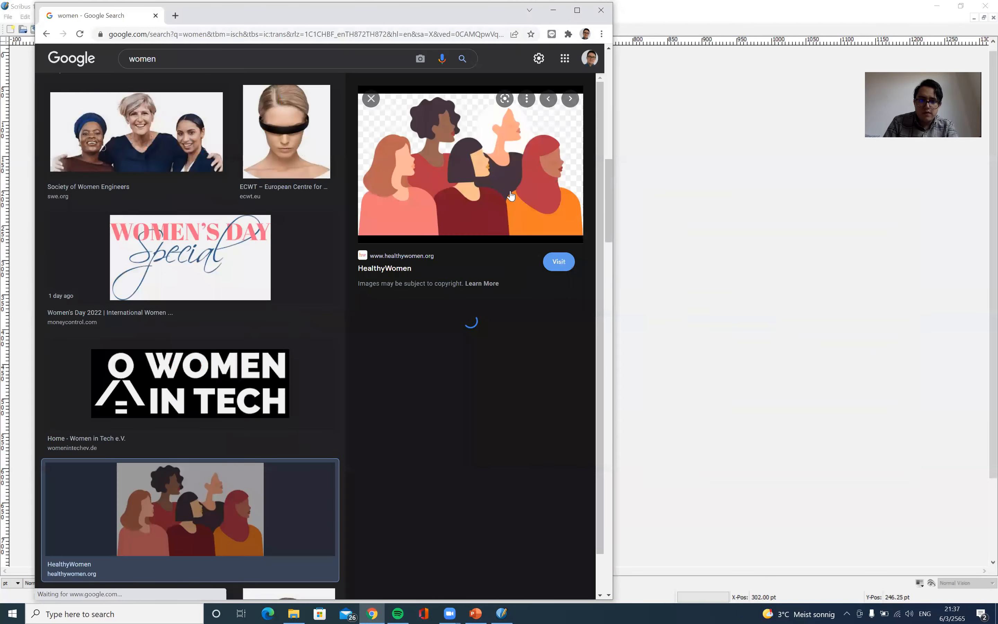
Move the Chrome window aside and try to carry the previewed illustration of five women onto the magenta rectangle in Scribus
drag(530, 159, 683, 203)
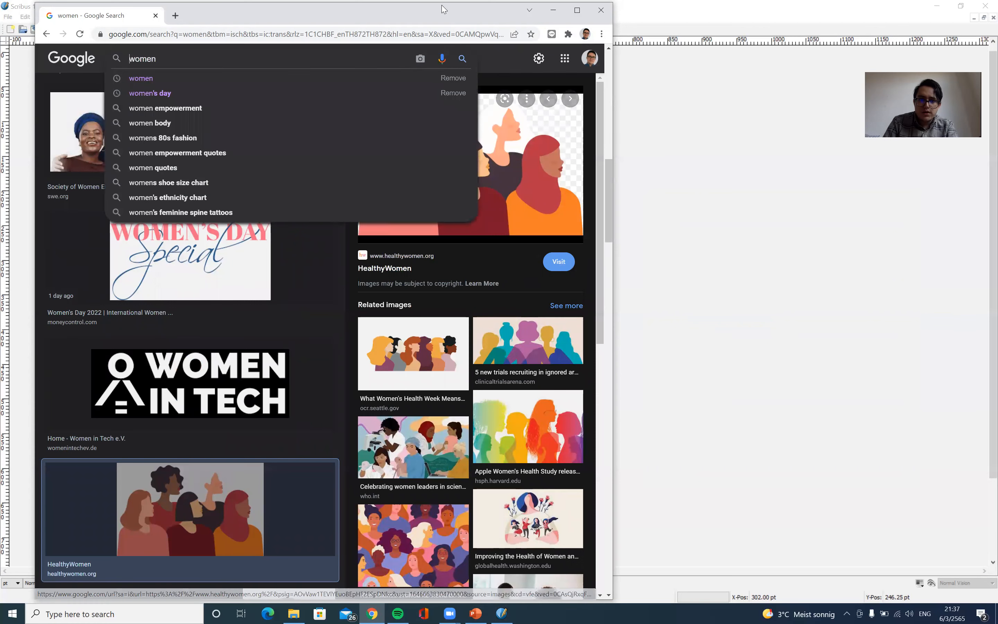
drag(444, 9, 737, 72)
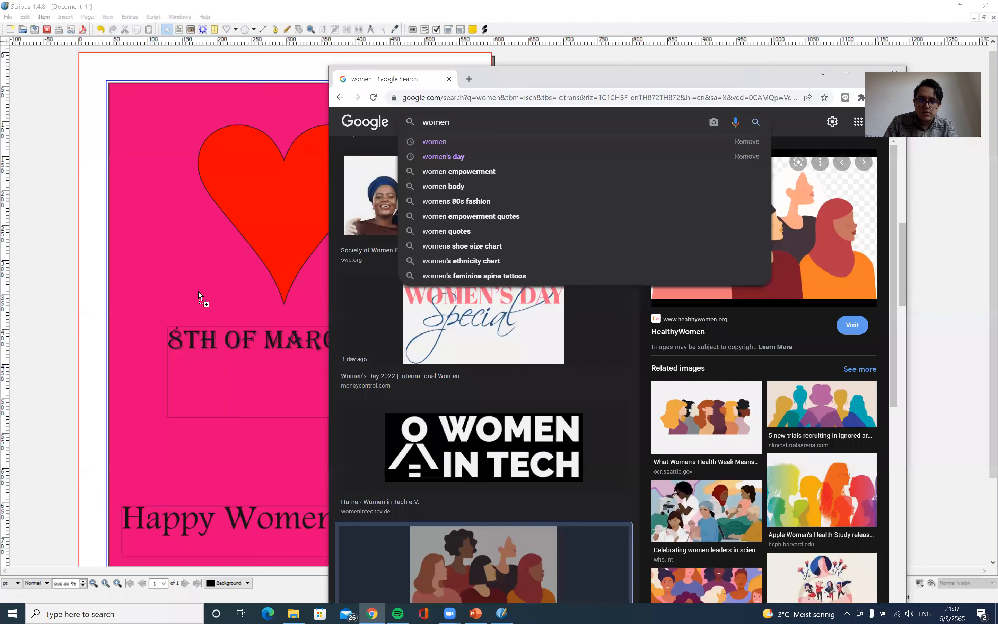
drag(198, 291, 198, 281)
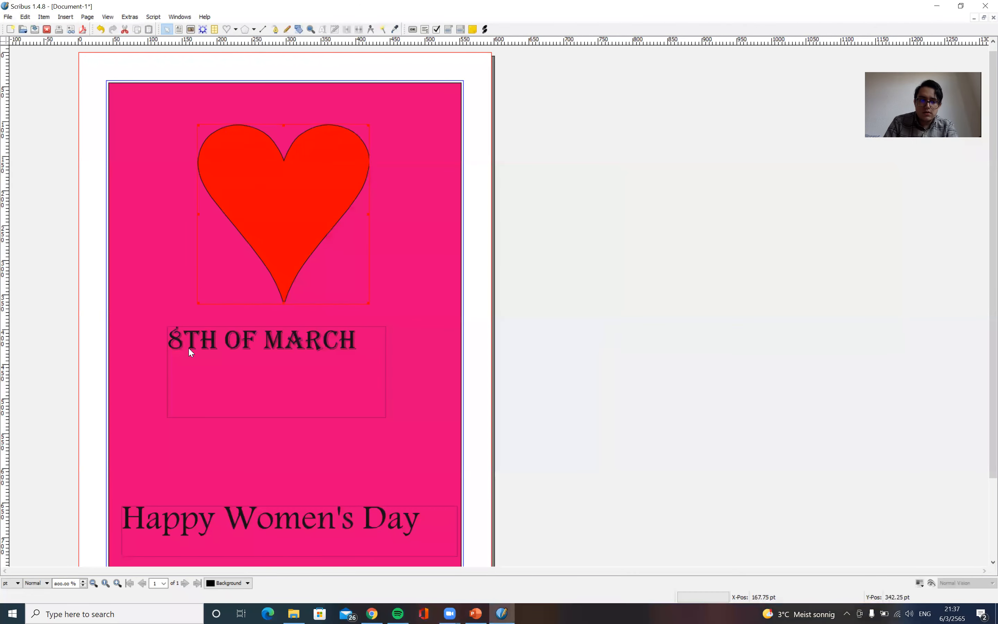
click(245, 478)
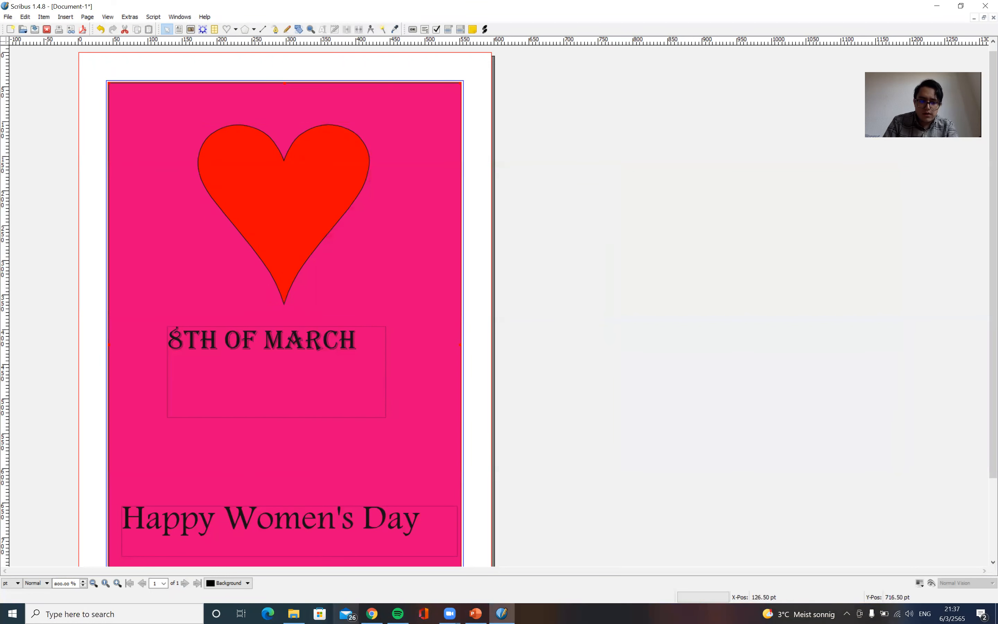
click(372, 614)
click(827, 248)
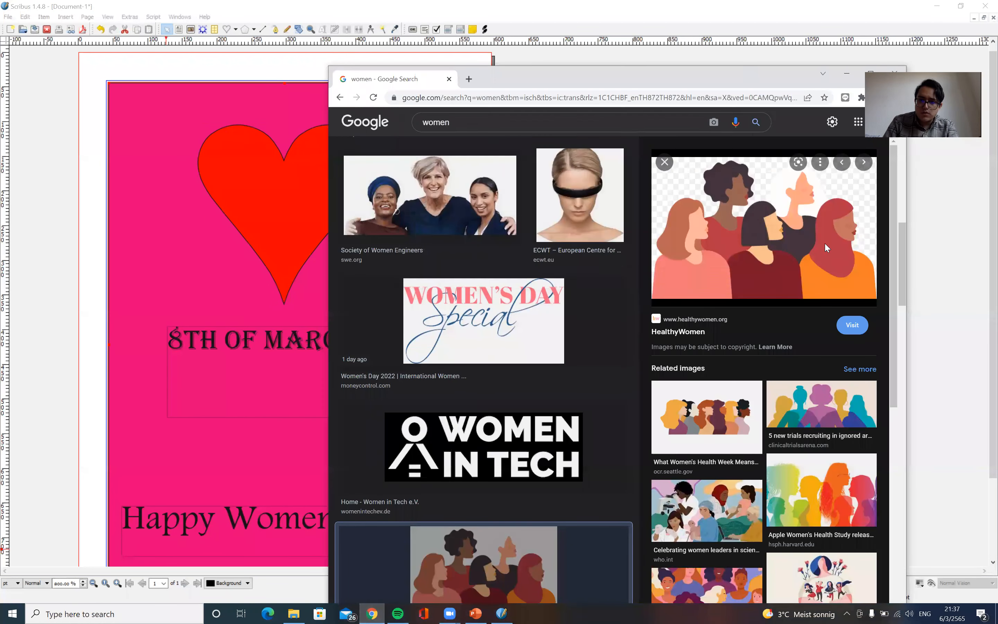
click(827, 247)
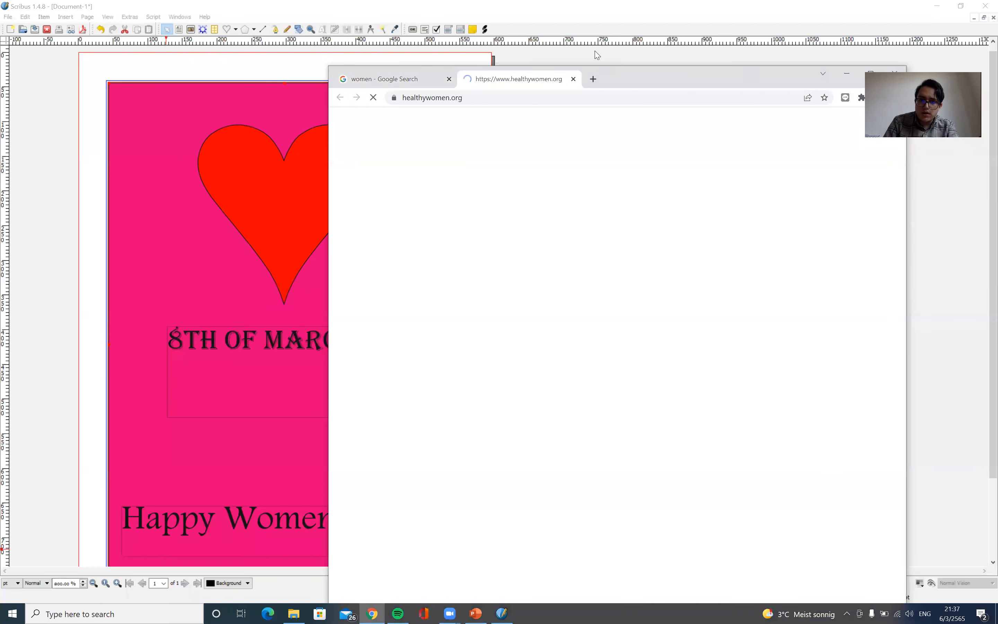
click(573, 78)
mouse_move(775, 256)
mouse_down()
mouse_move(200, 429)
mouse_move(197, 460)
mouse_up()
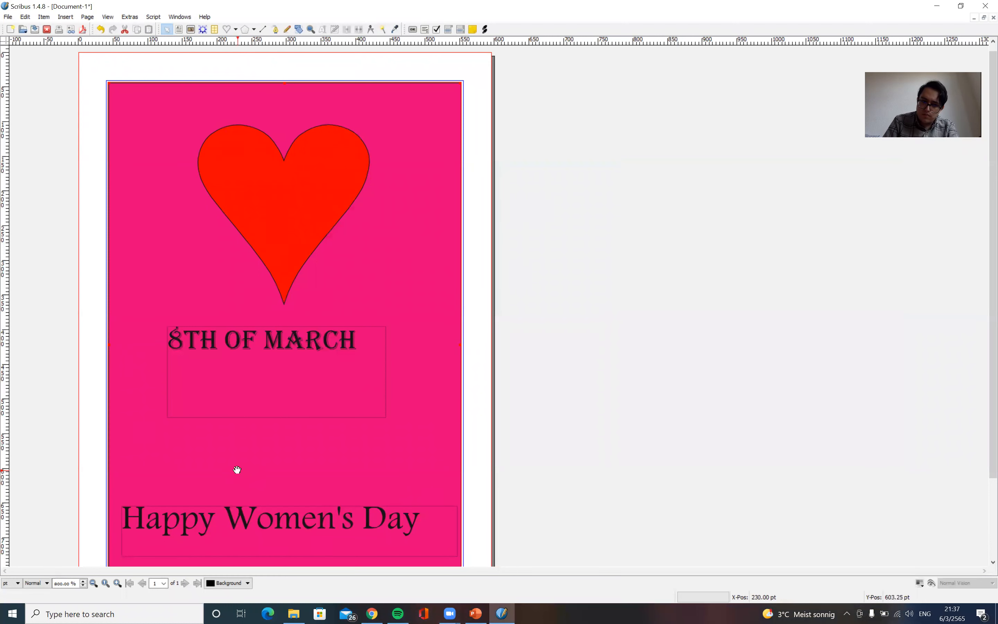
right_click(167, 497)
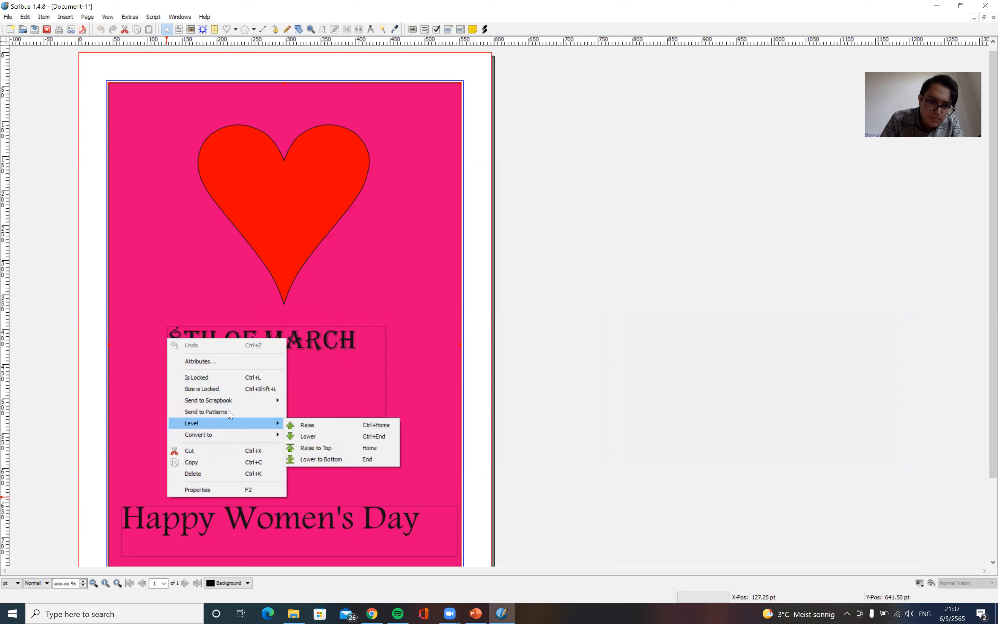
click(471, 252)
double_click(441, 251)
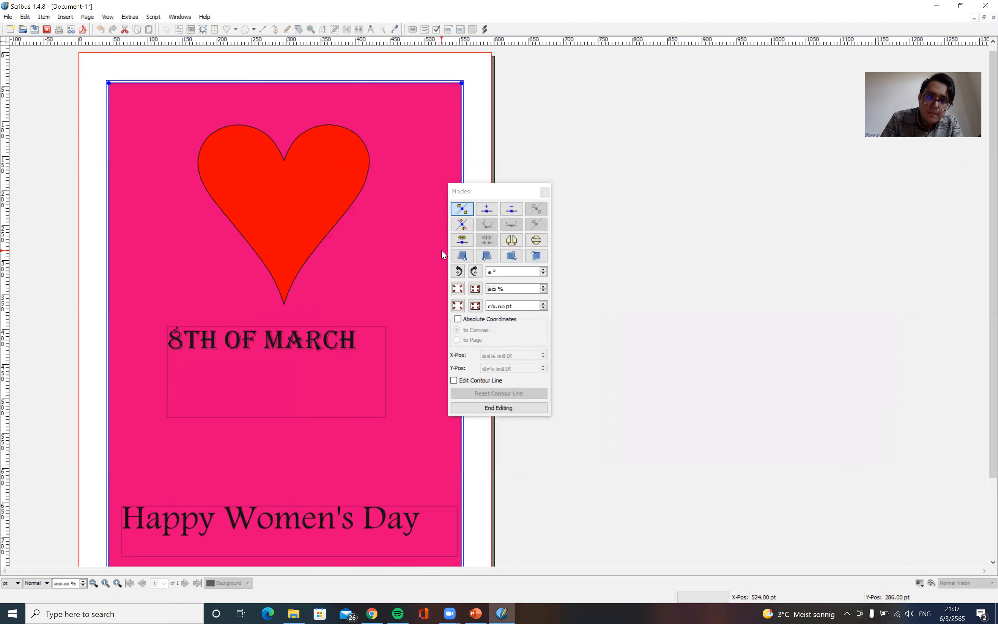
click(545, 192)
right_click(439, 226)
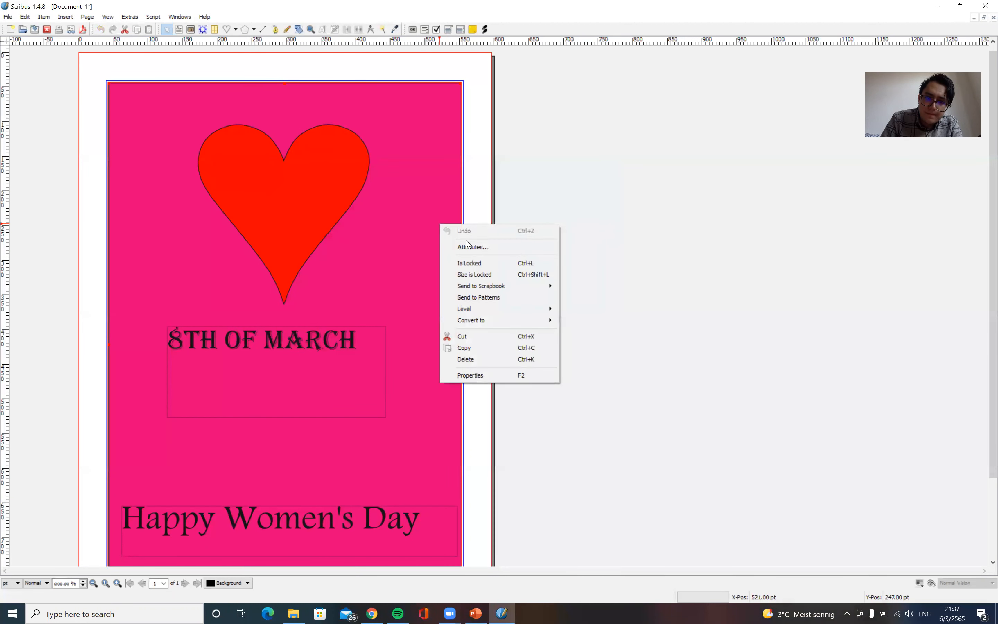
click(617, 308)
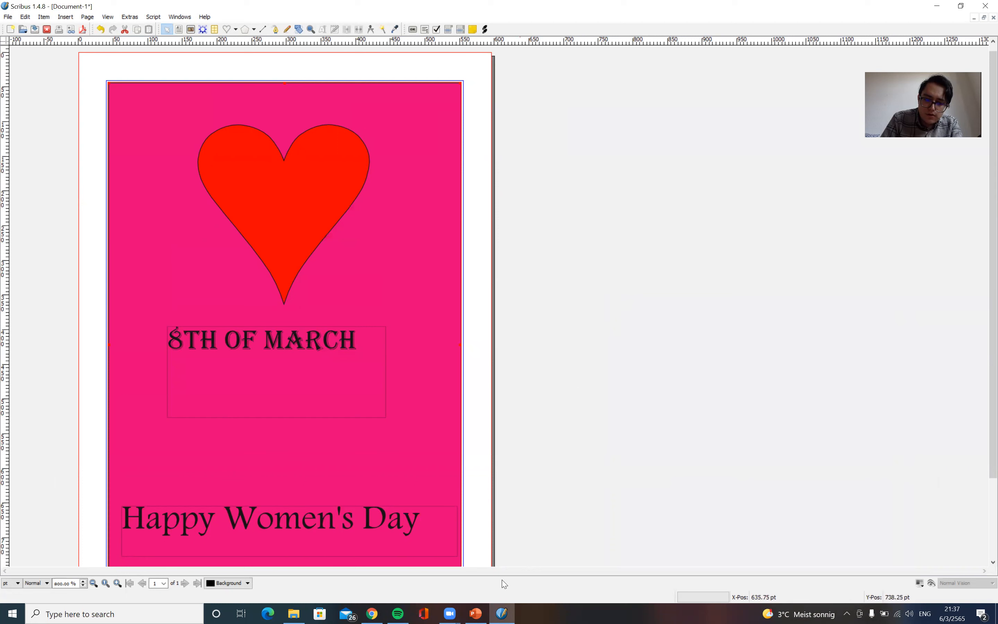
Switch to Chrome, save the five-women illustration to the Desktop as a PNG image named img, and return to Scribus
click(372, 614)
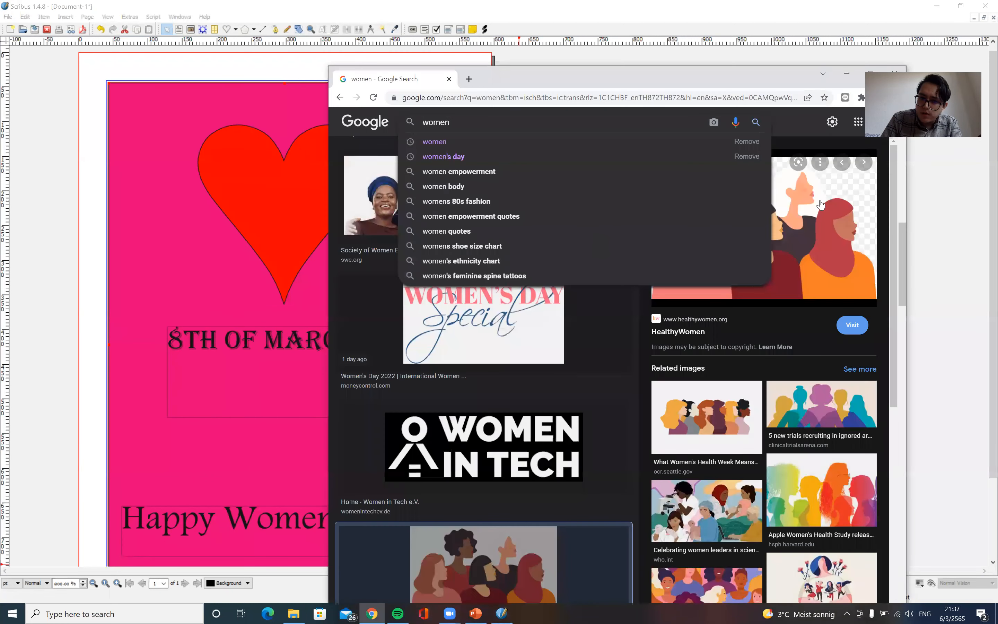
right_click(821, 201)
click(853, 321)
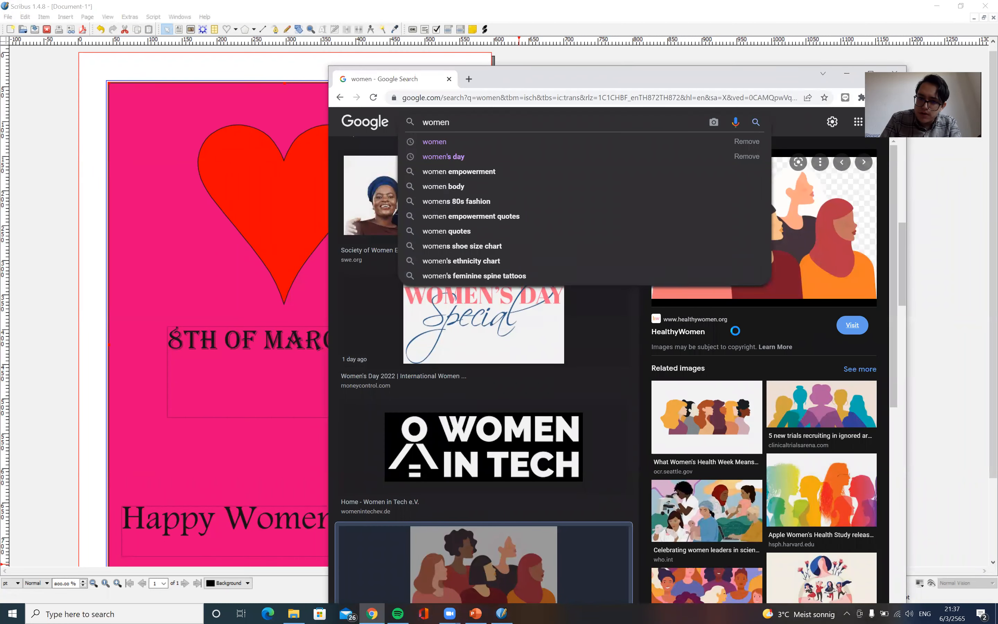
click(673, 363)
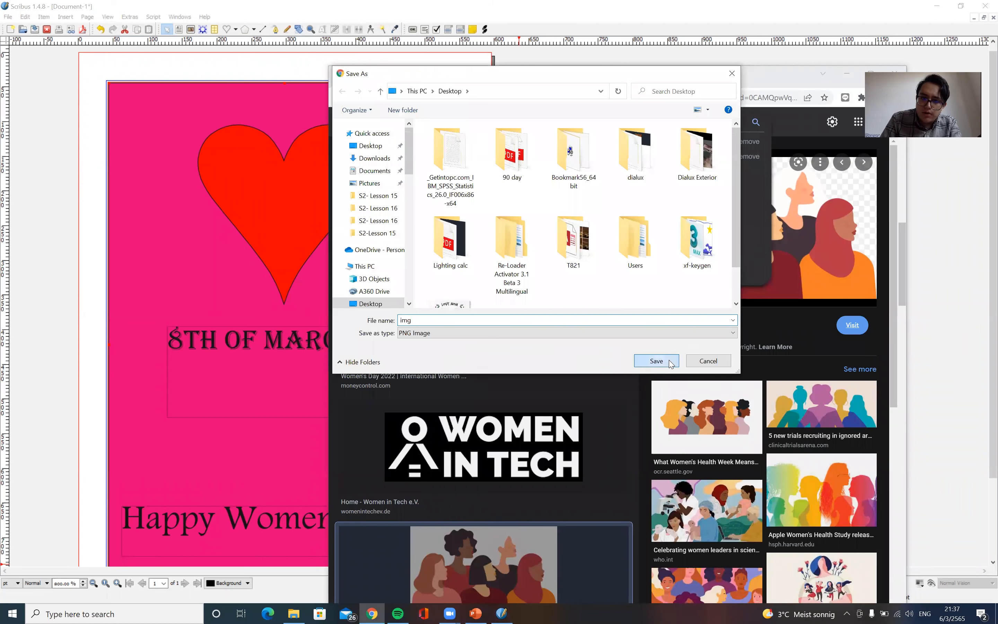
click(70, 194)
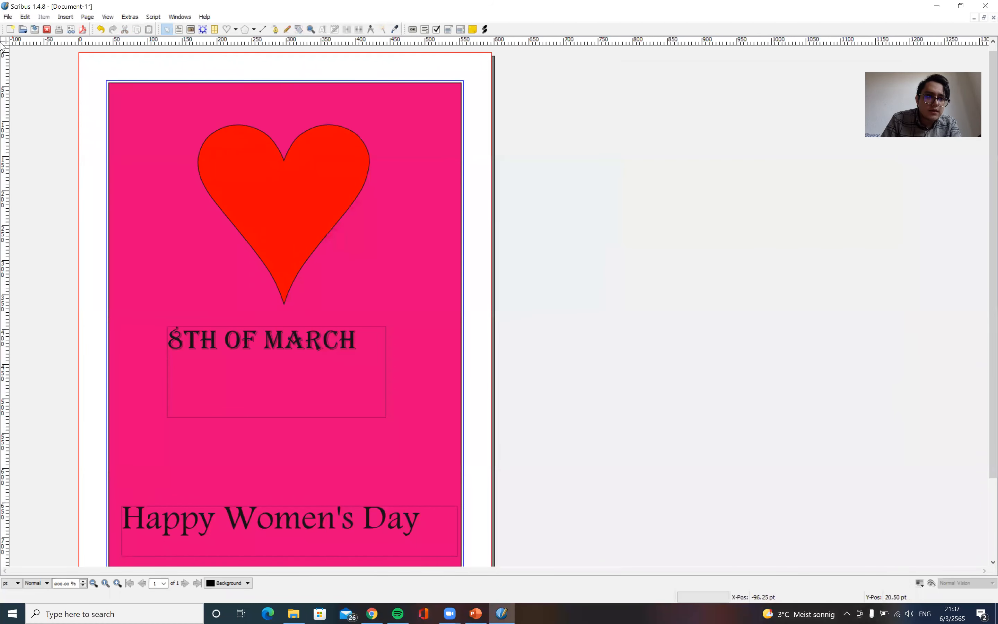
Try to open the saved illustration, browsing the E: and C: drives for it, and cancel without opening a file
click(8, 17)
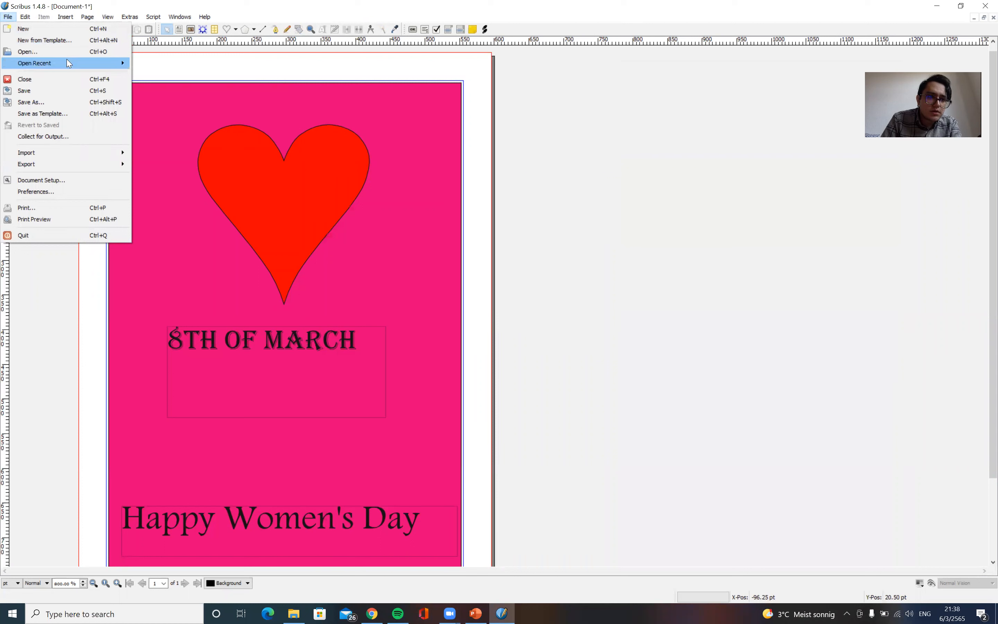
mouse_move(63, 158)
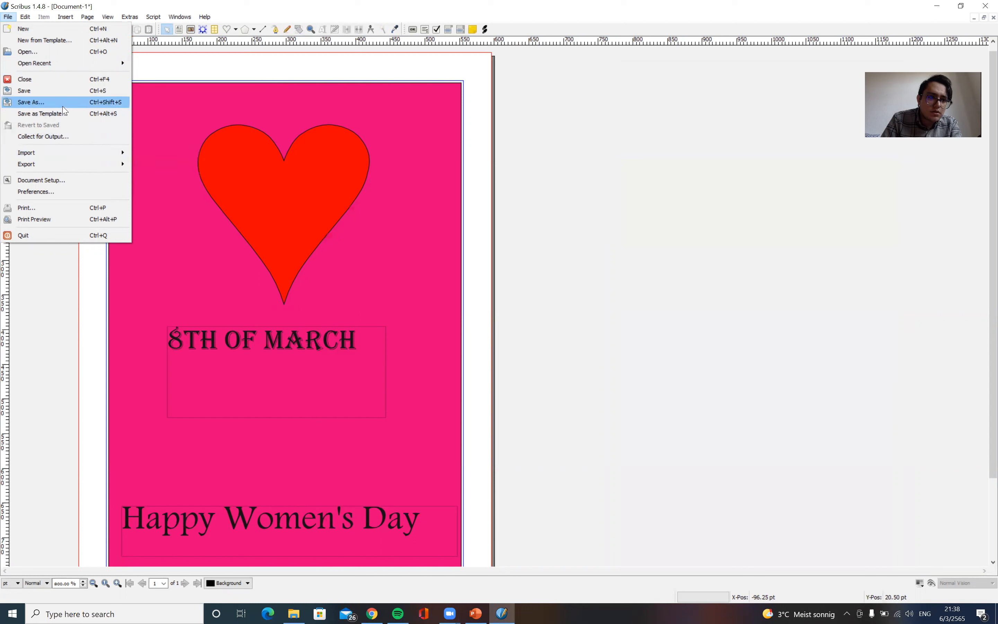
click(75, 52)
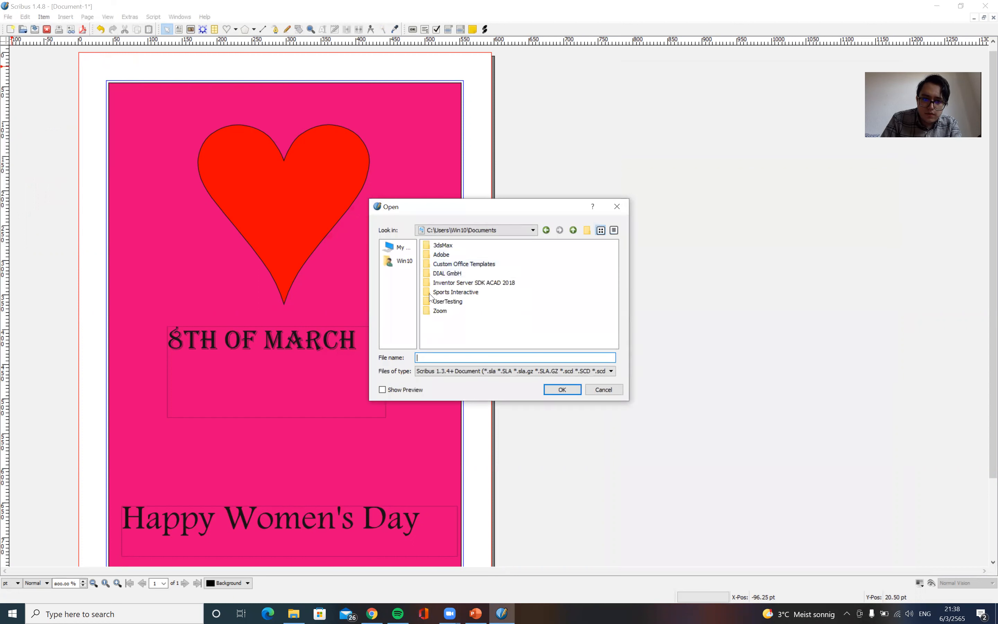
click(398, 247)
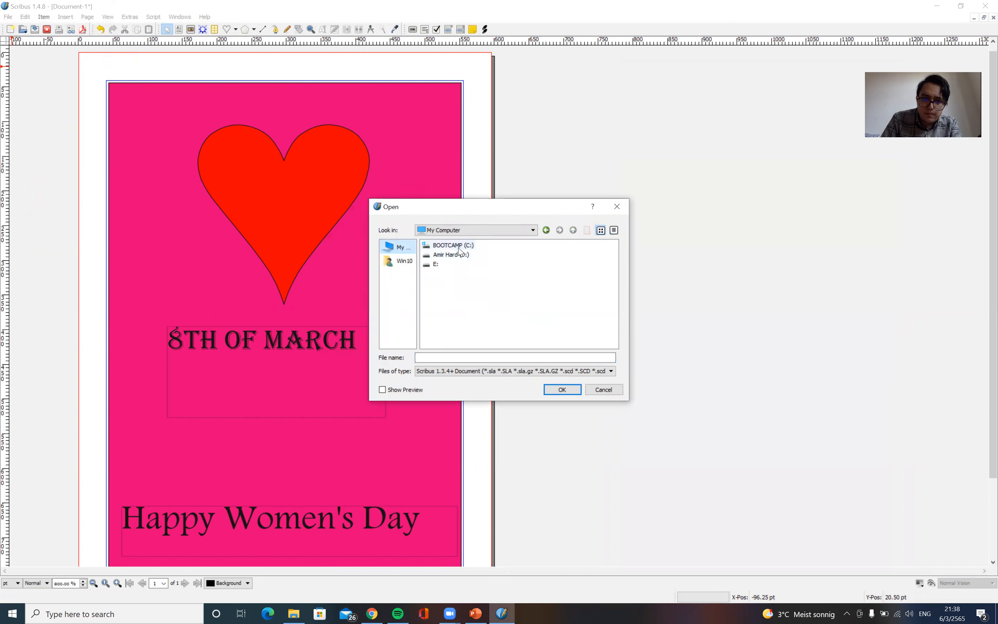
double_click(451, 266)
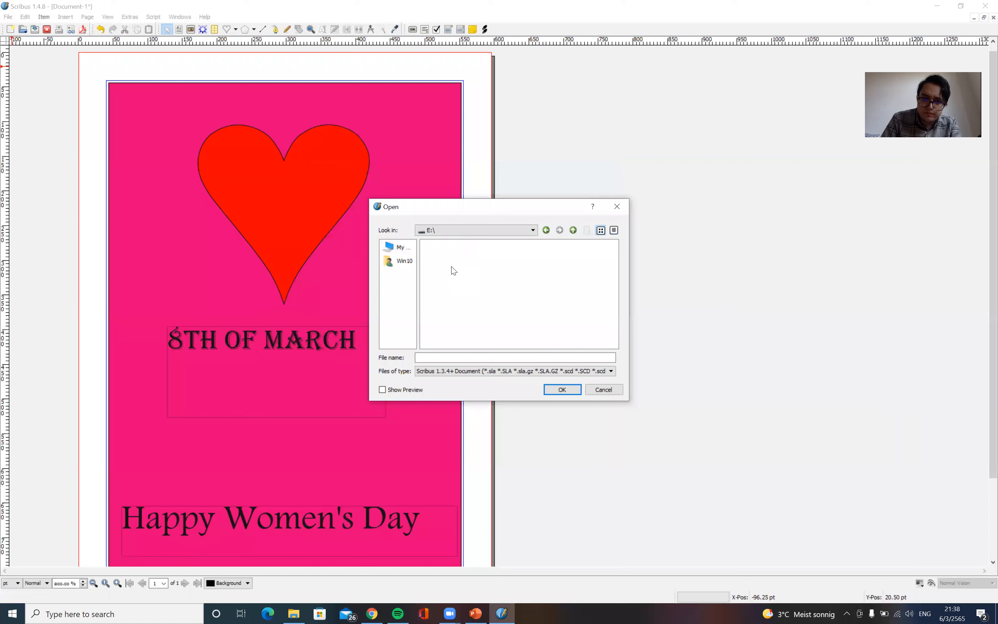
click(395, 253)
double_click(447, 247)
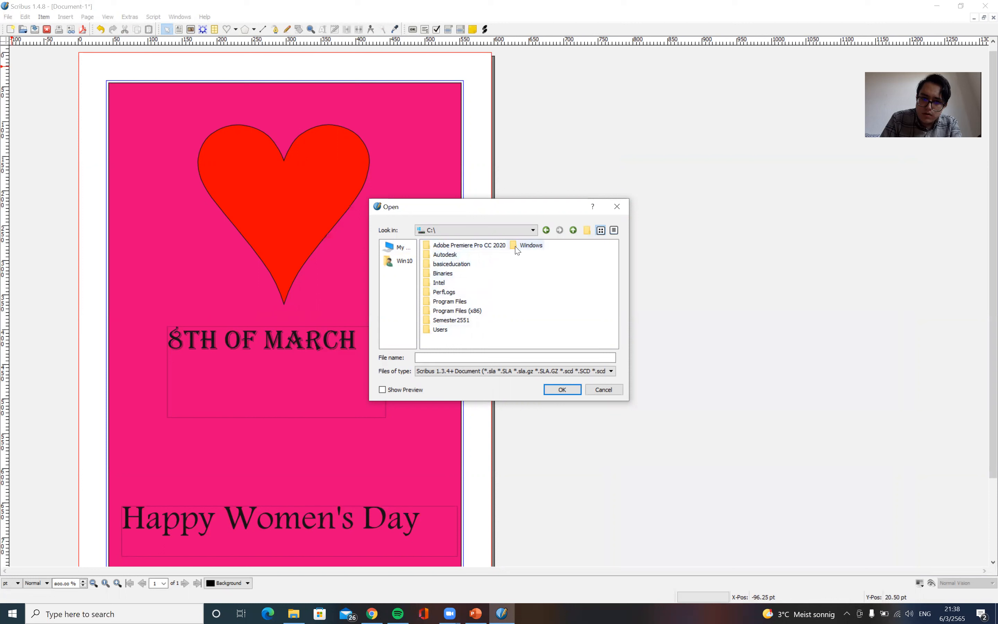
click(503, 254)
double_click(503, 254)
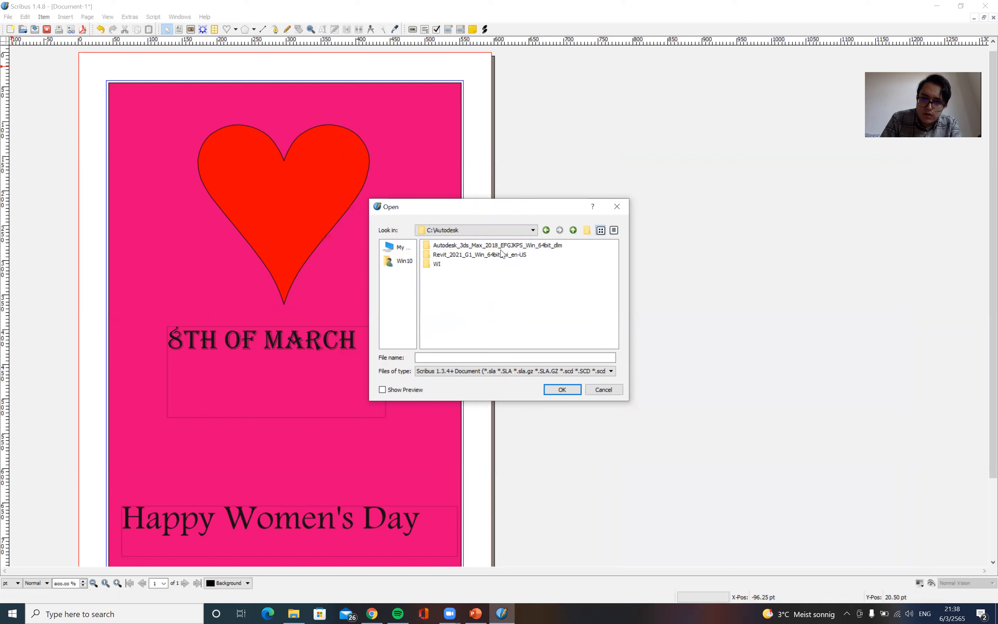
click(547, 231)
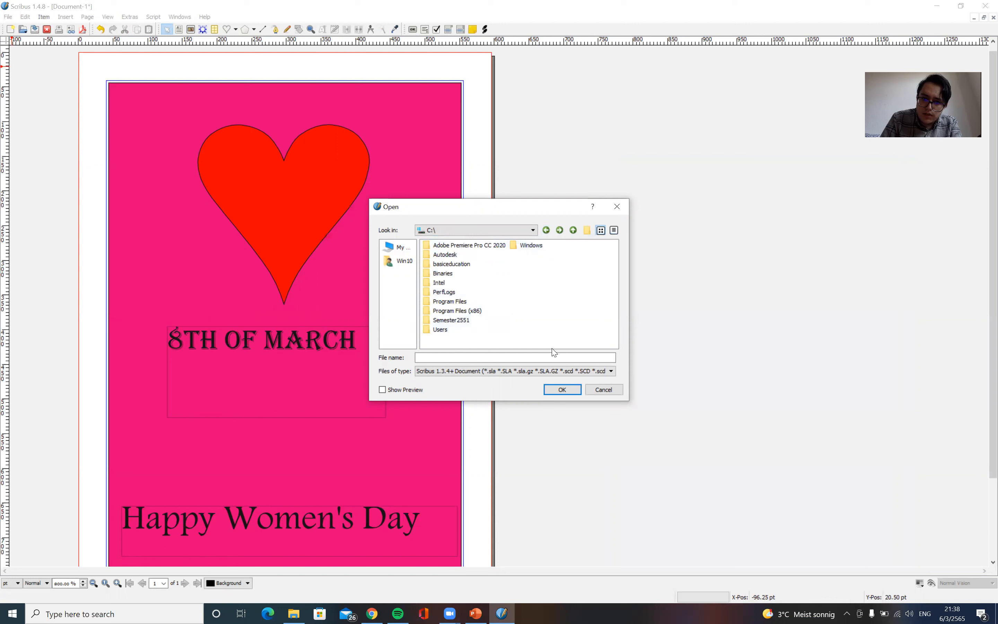
click(586, 231)
key(Return)
click(603, 390)
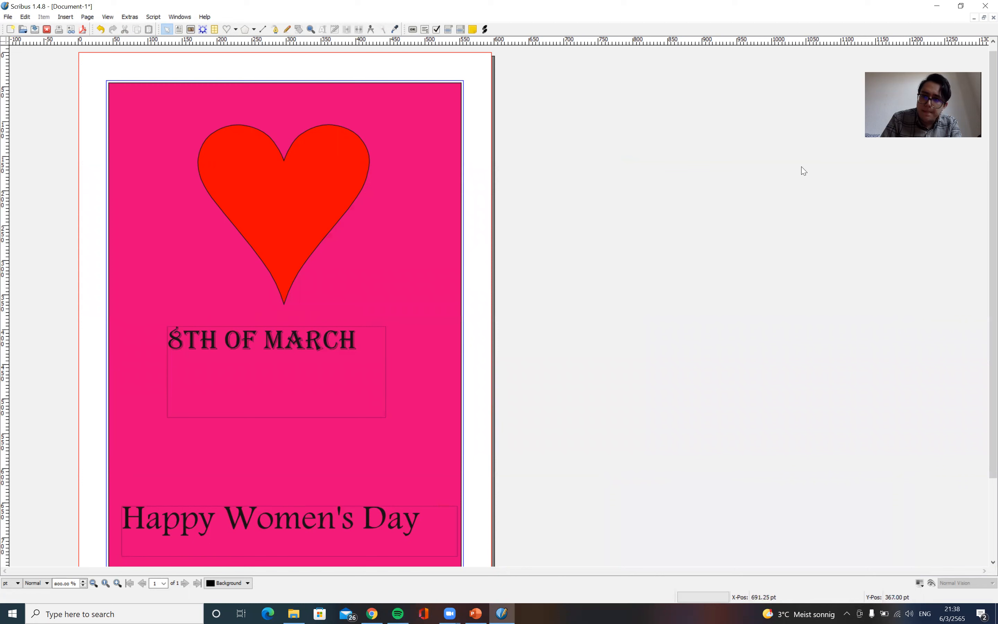
Restore the Scribus window to a smaller size, clear PowerPoint away and move Scribus aside to uncover the desktop files
double_click(412, 13)
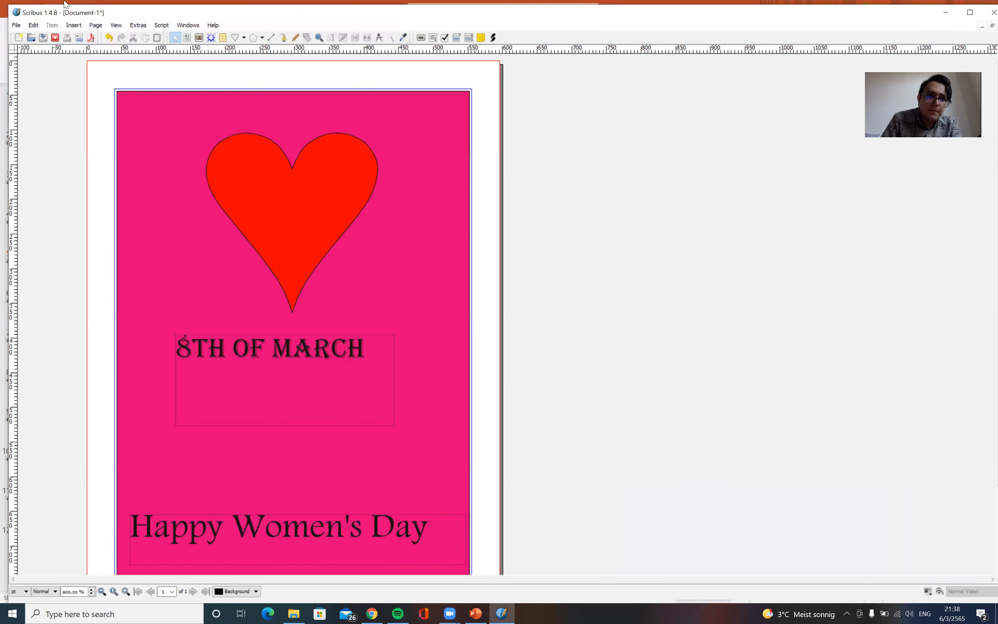
click(310, 2)
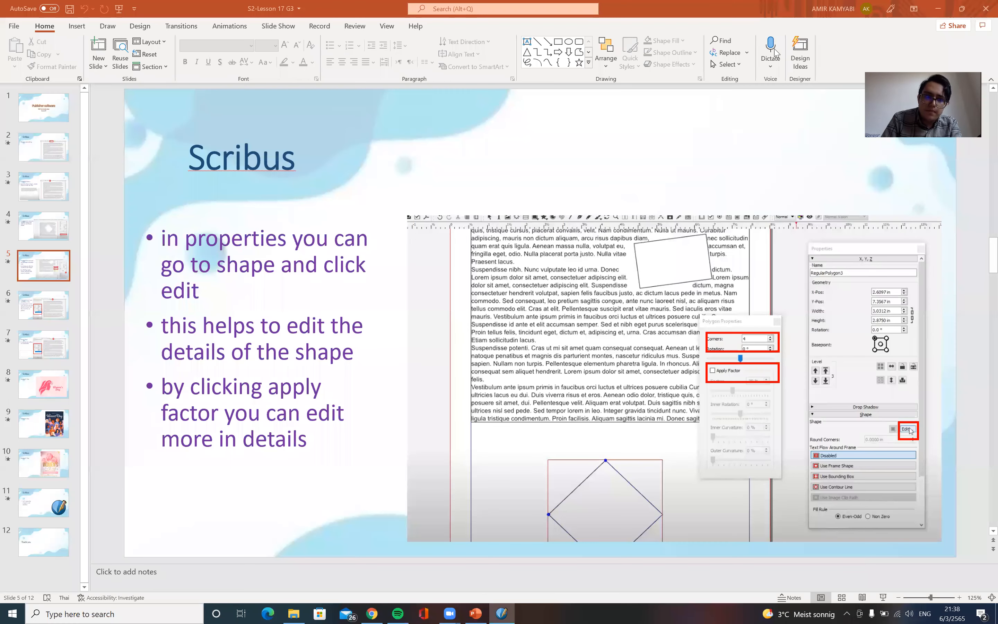
key(alt+Tab)
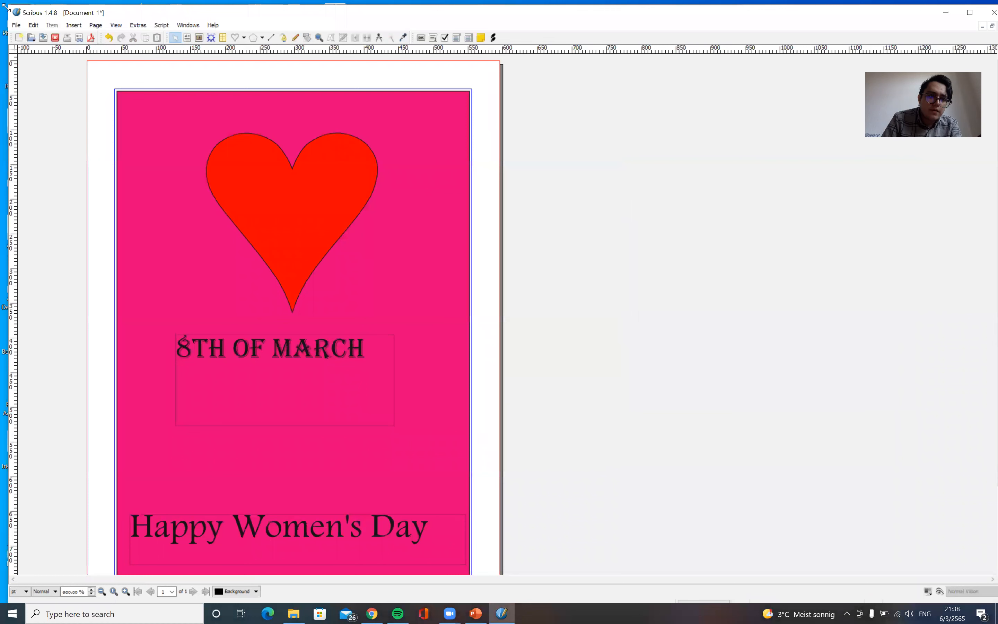
drag(5, 7, 398, 7)
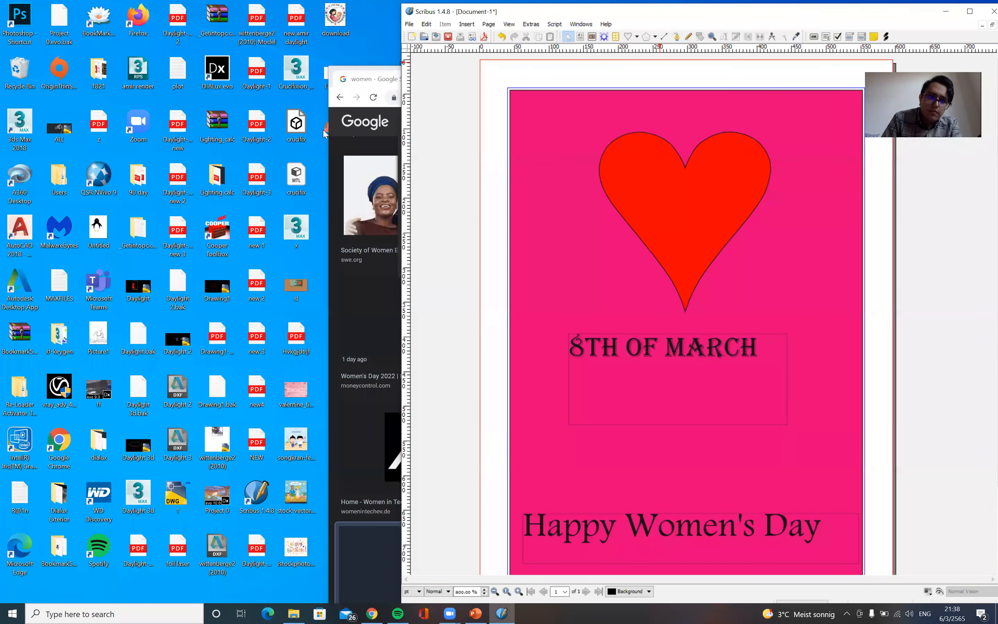
click(618, 290)
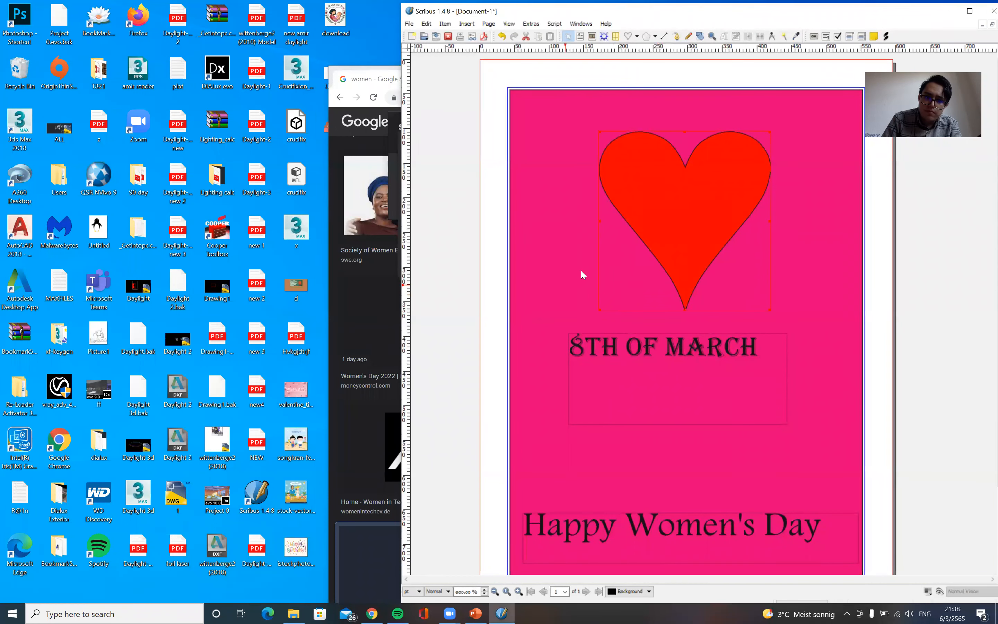
drag(611, 264, 556, 335)
key(ctrl+z)
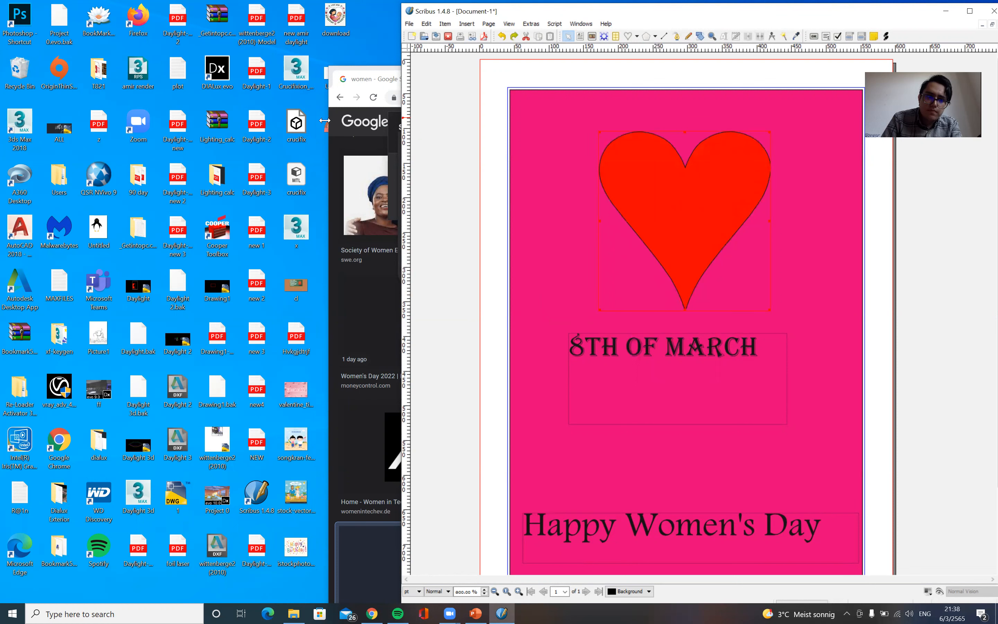
click(408, 24)
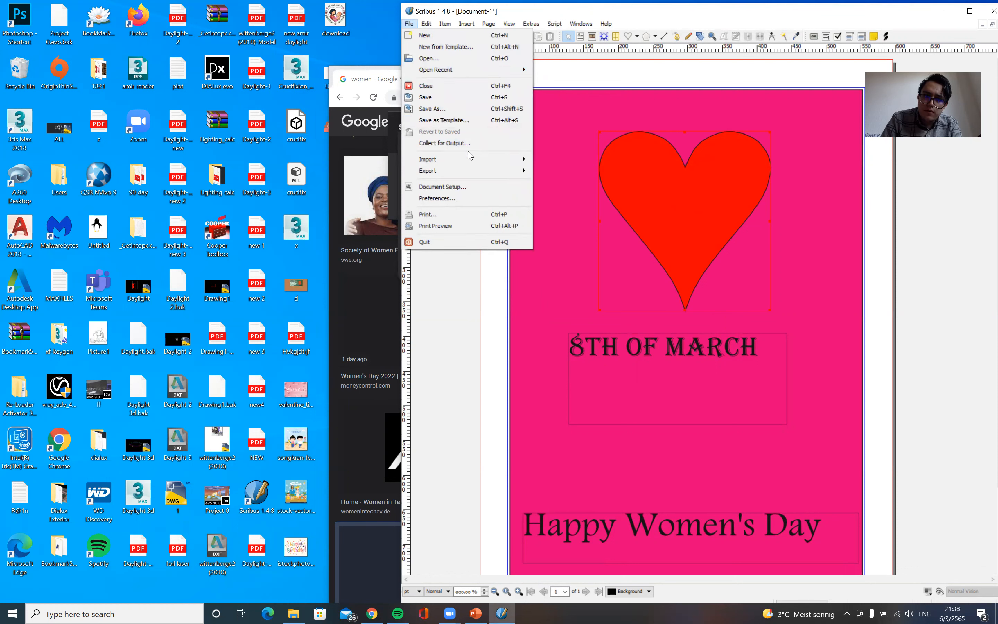
mouse_move(473, 170)
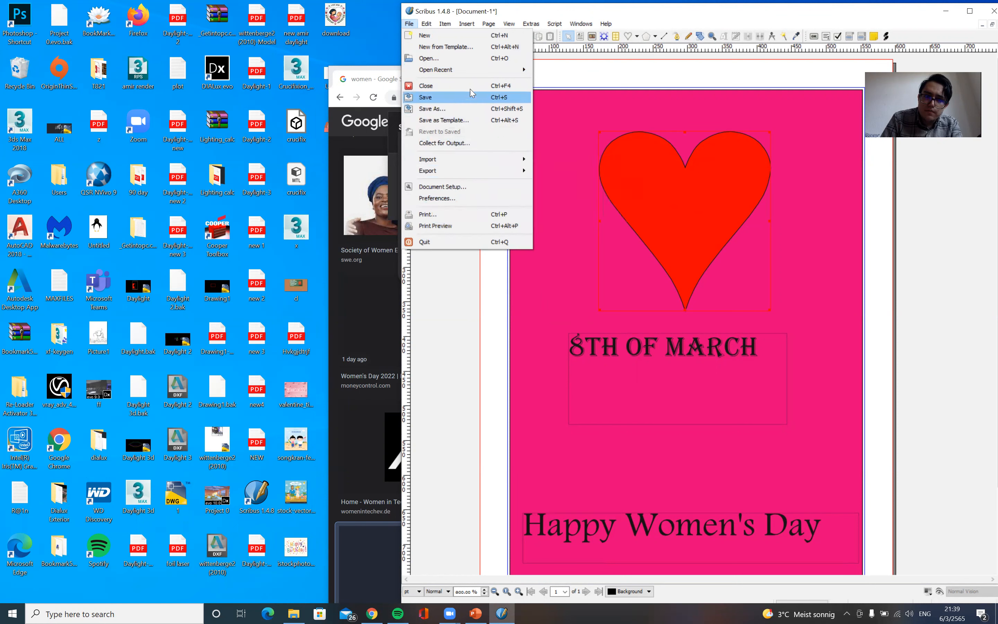
click(471, 58)
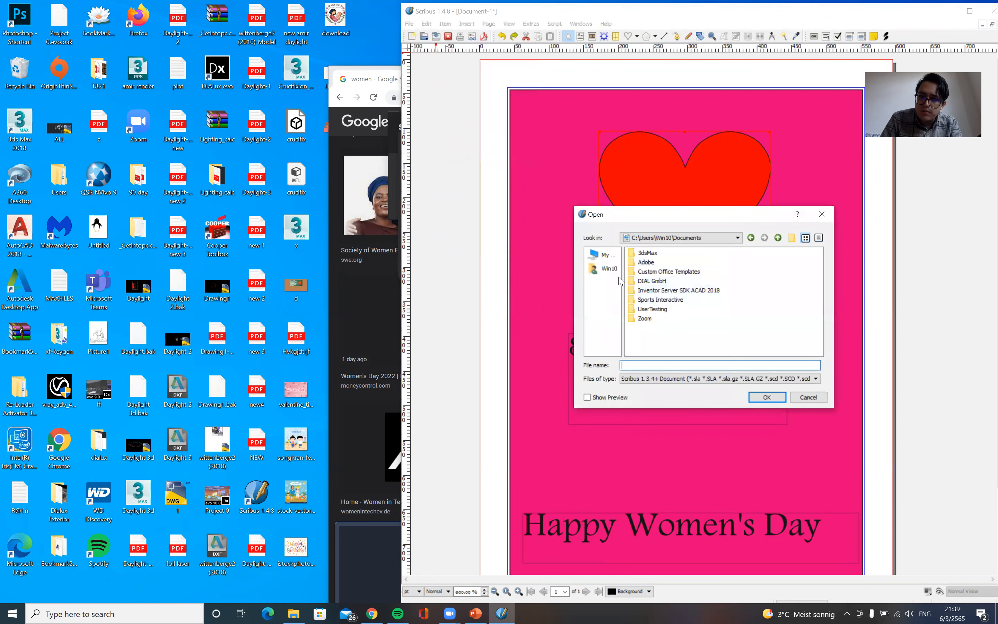
click(605, 255)
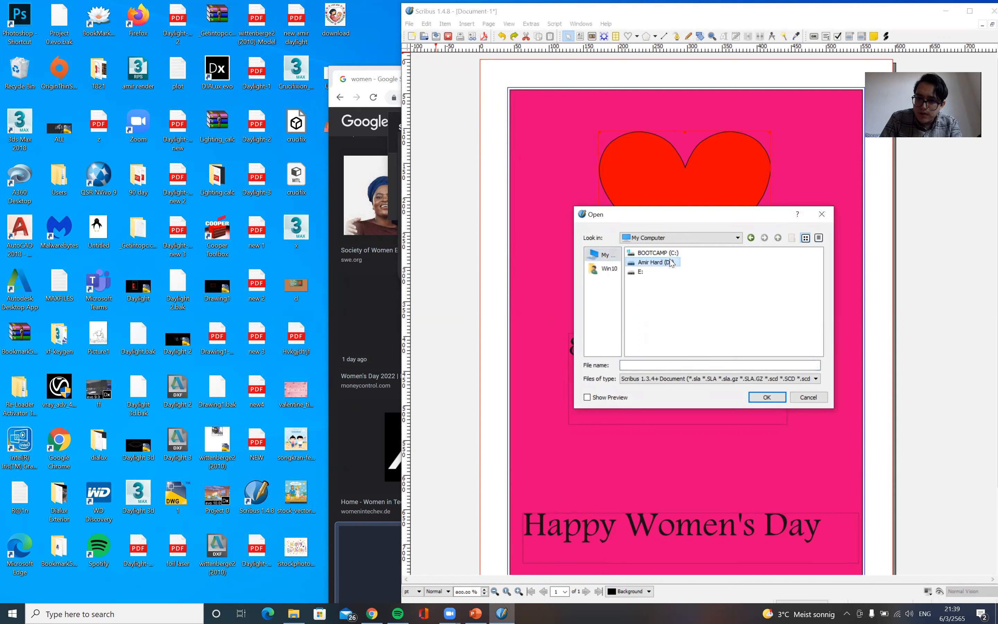
double_click(655, 264)
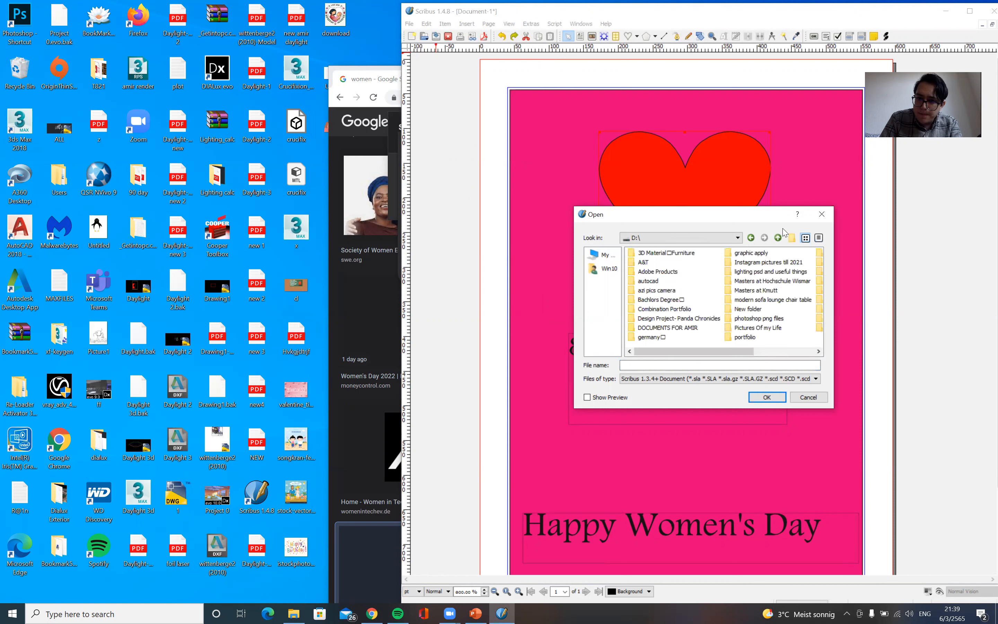
click(605, 256)
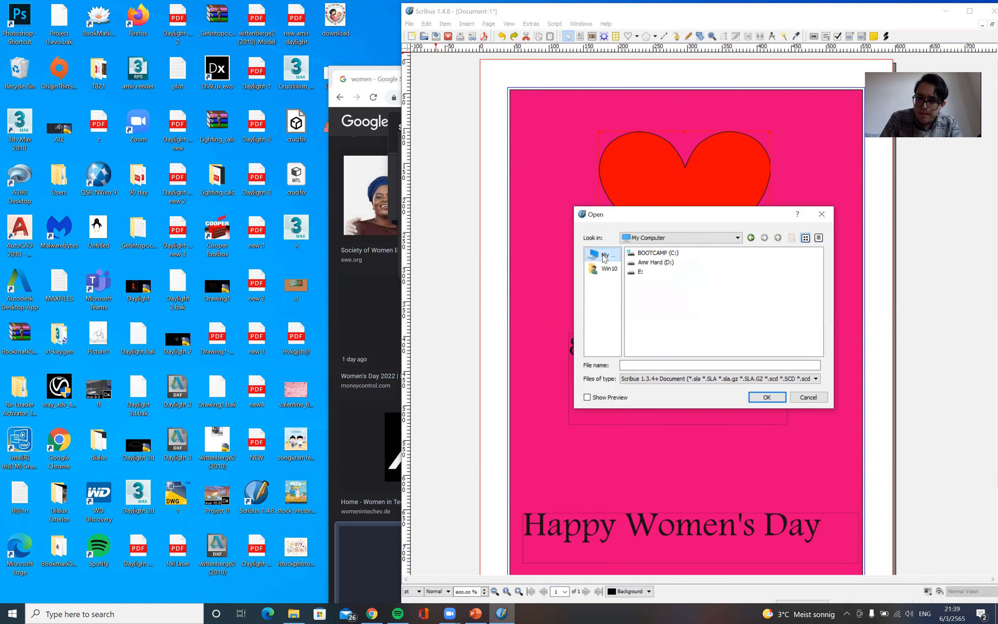
double_click(653, 253)
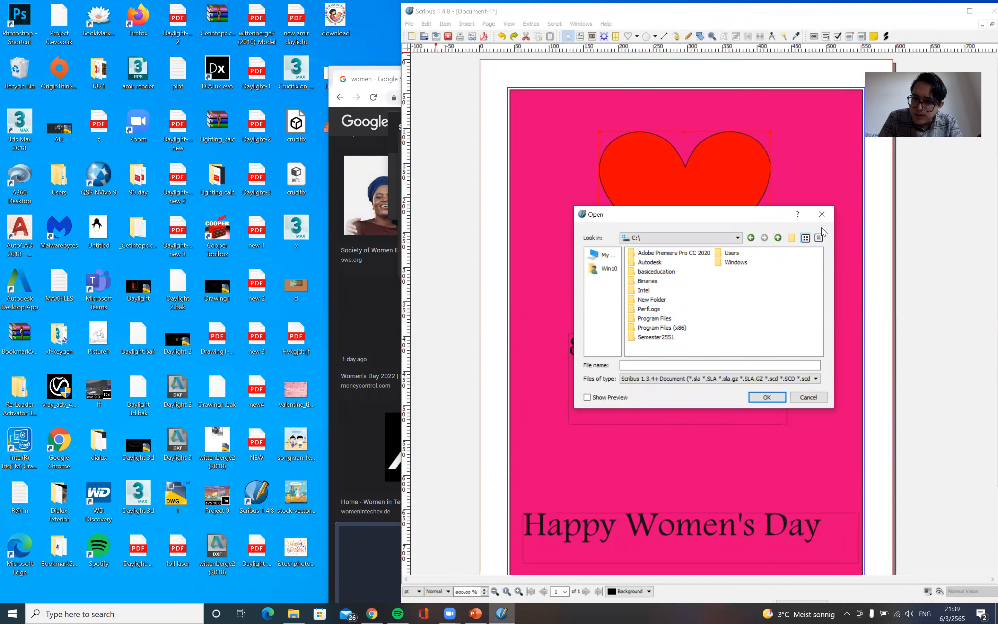
click(819, 239)
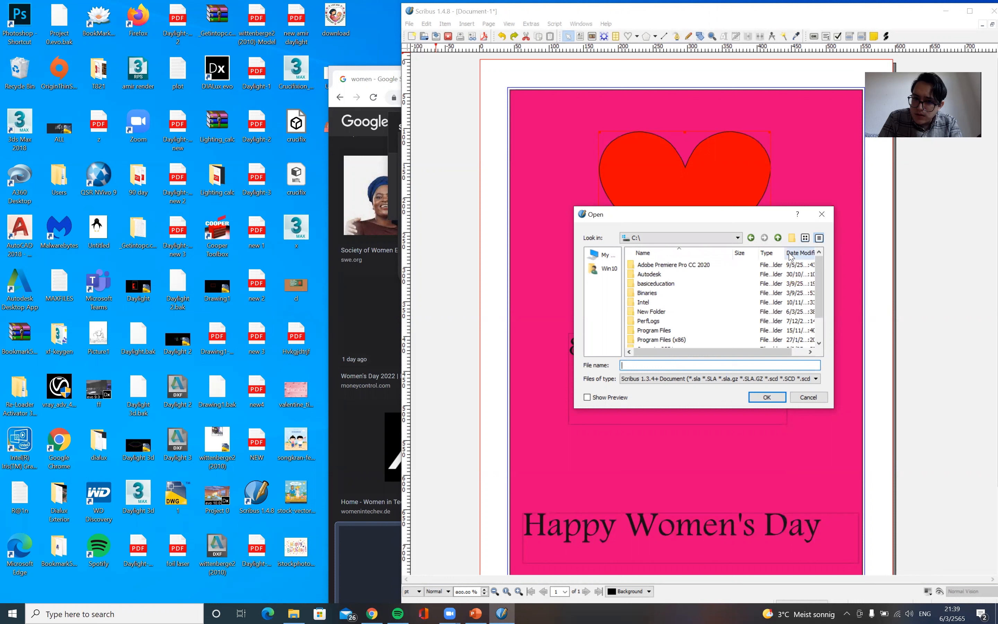
click(806, 239)
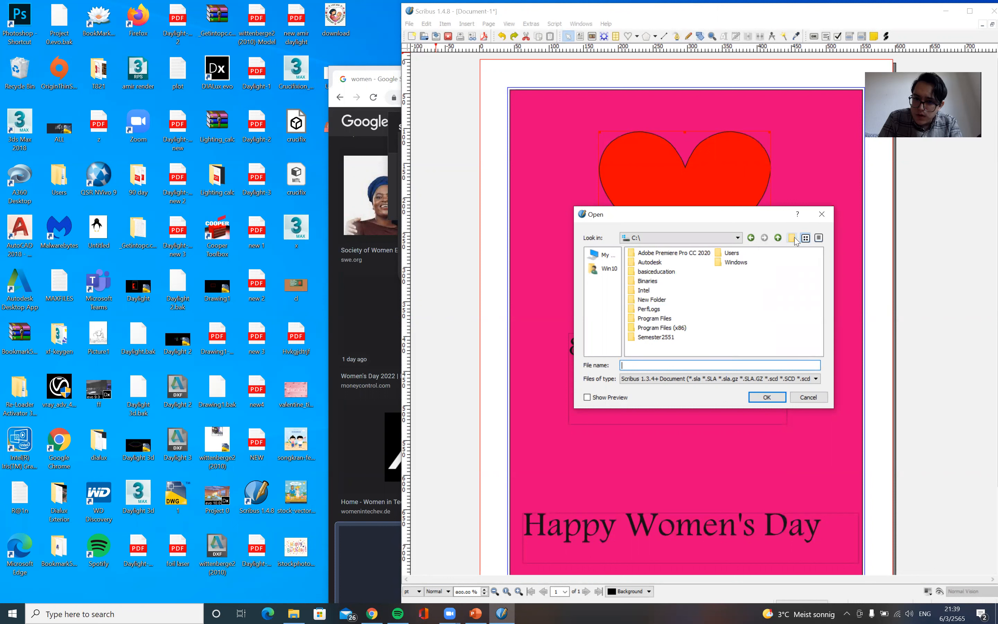
click(796, 239)
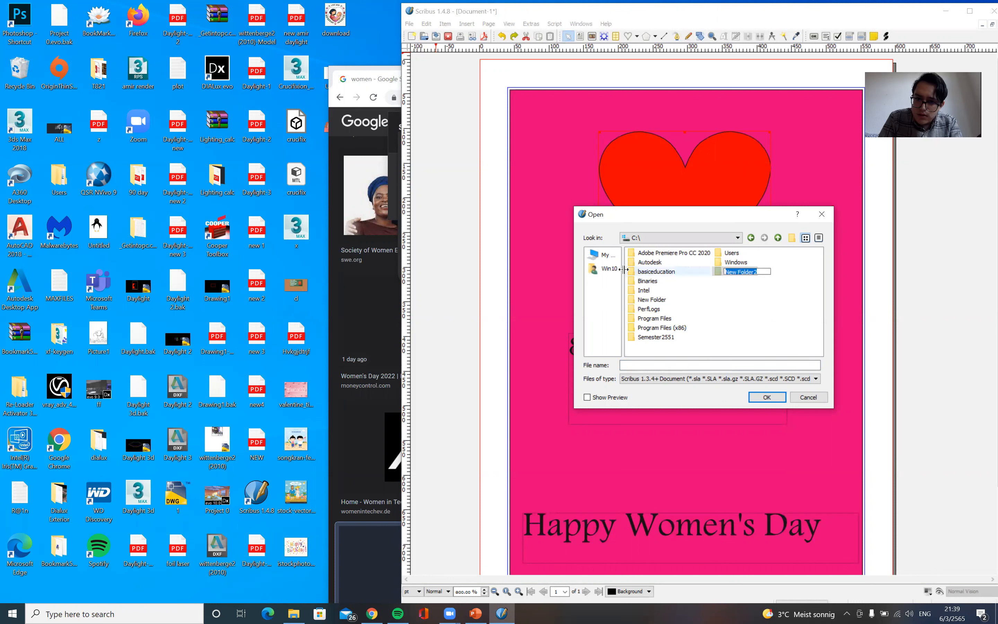
click(604, 269)
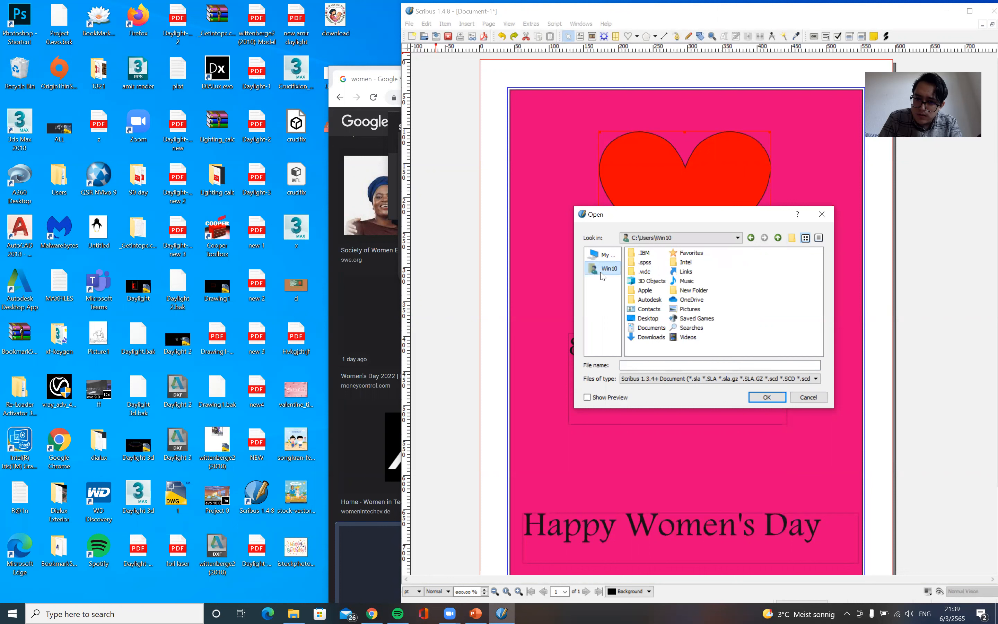
double_click(654, 319)
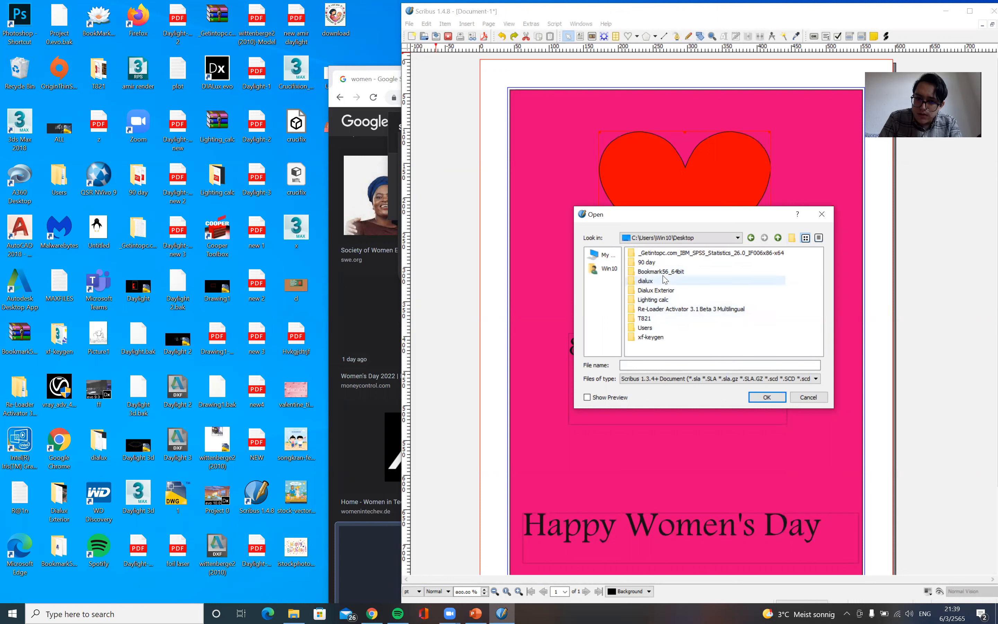
click(707, 379)
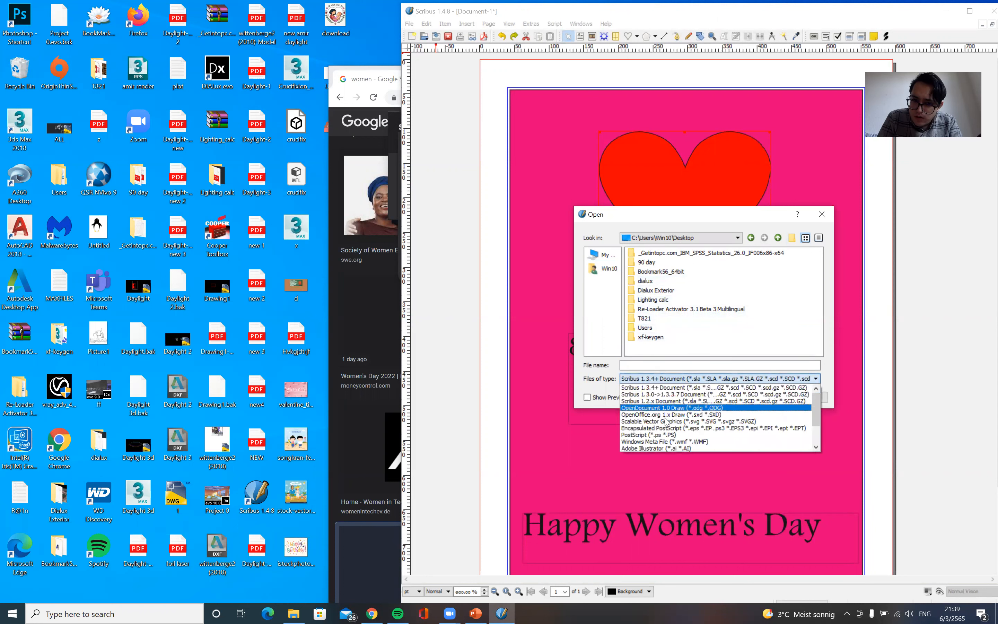
click(573, 350)
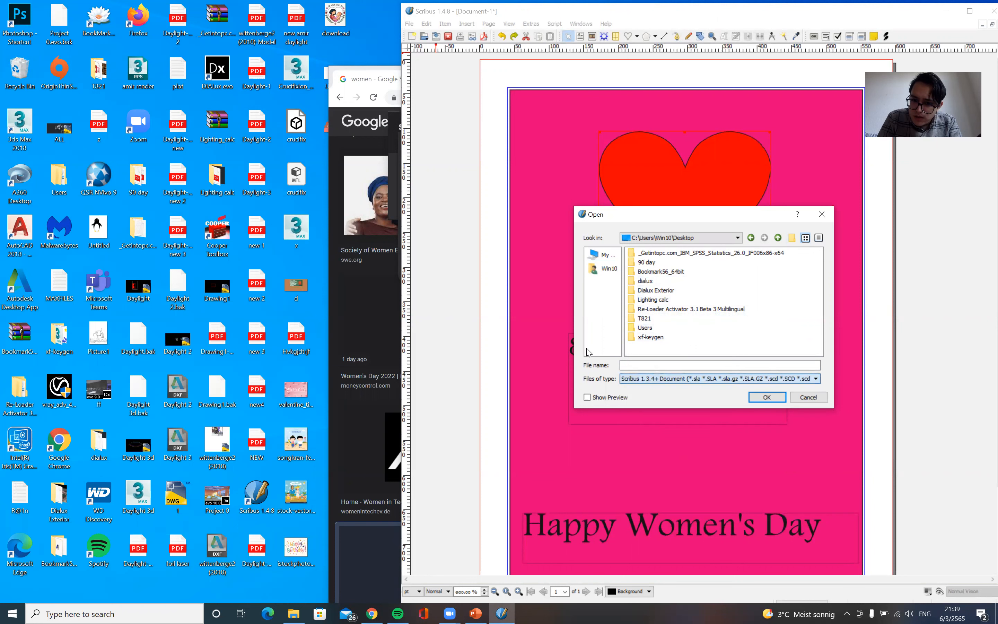
click(803, 398)
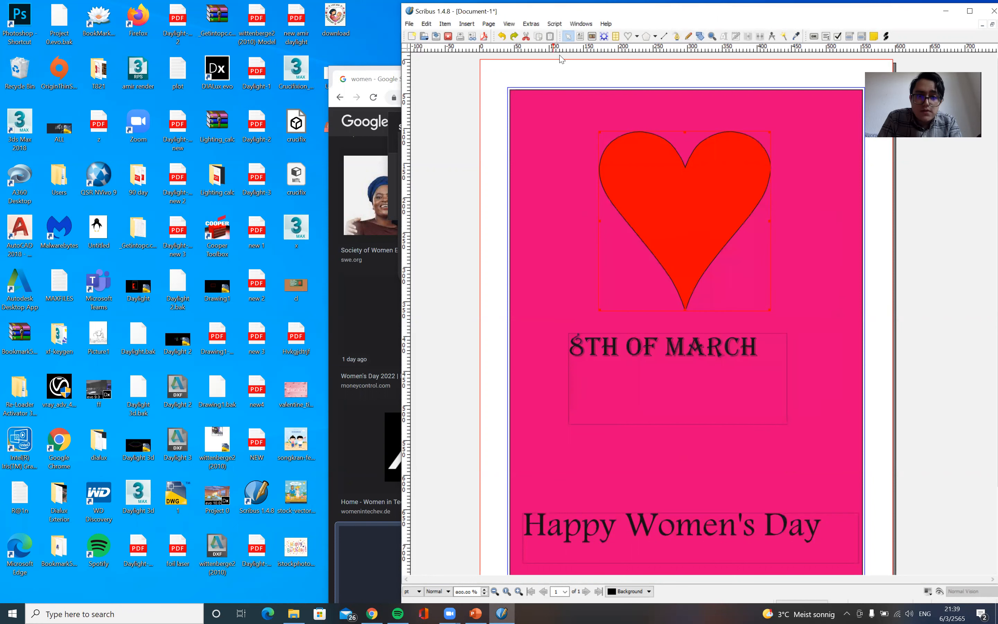
Insert a tall, narrow image frame on the magenta rectangle, just left of the heart
click(421, 23)
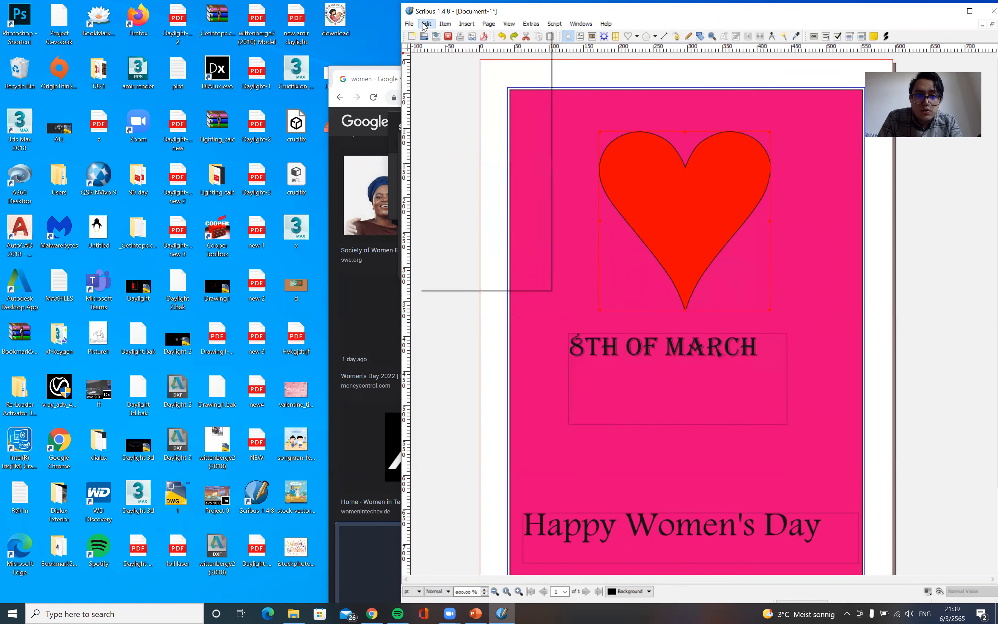
mouse_move(459, 23)
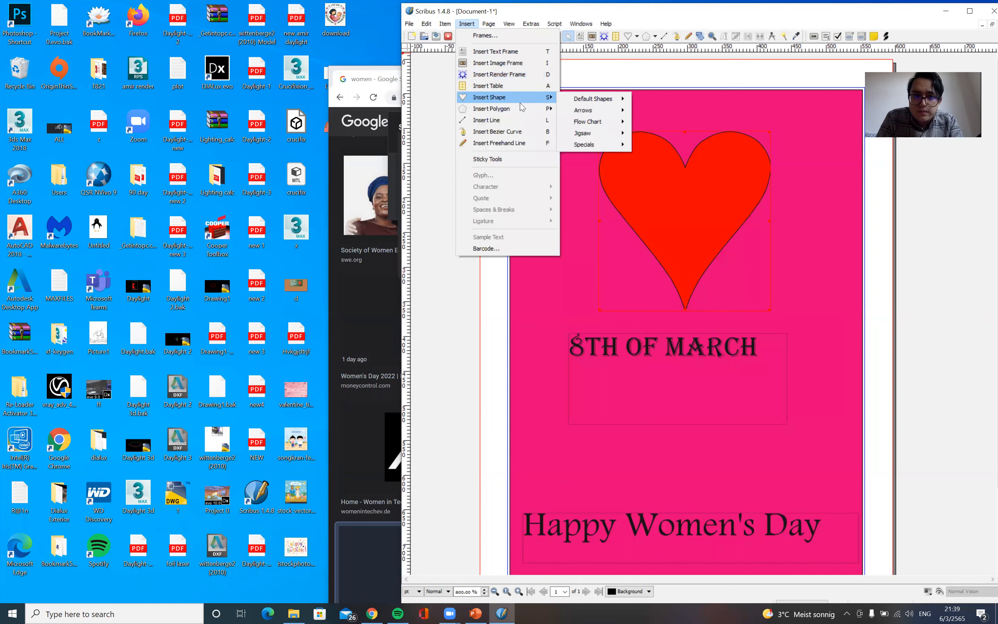
click(498, 62)
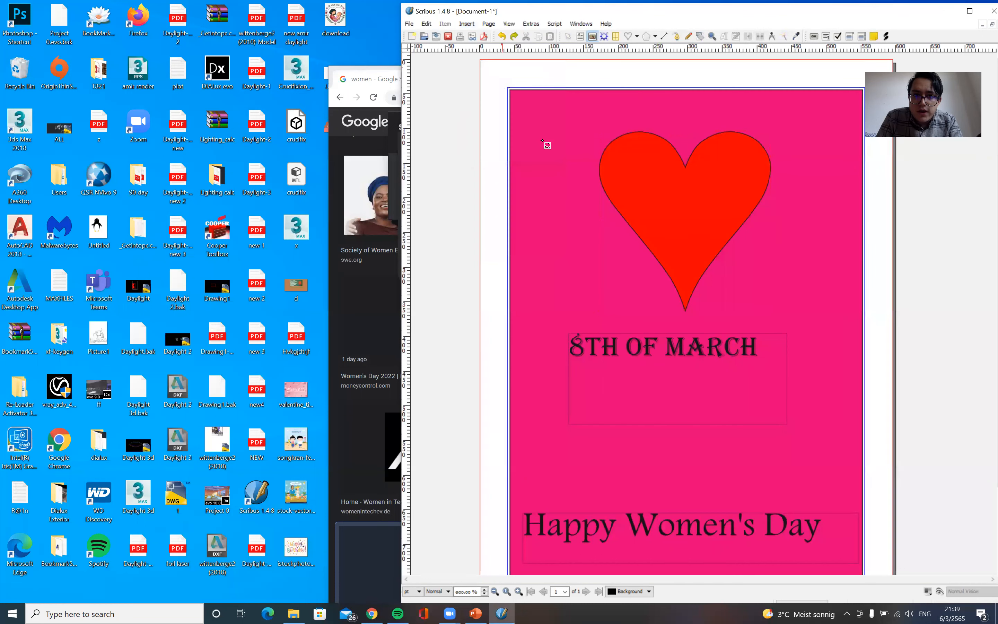
mouse_move(524, 112)
mouse_down()
mouse_move(557, 246)
mouse_move(604, 268)
mouse_up()
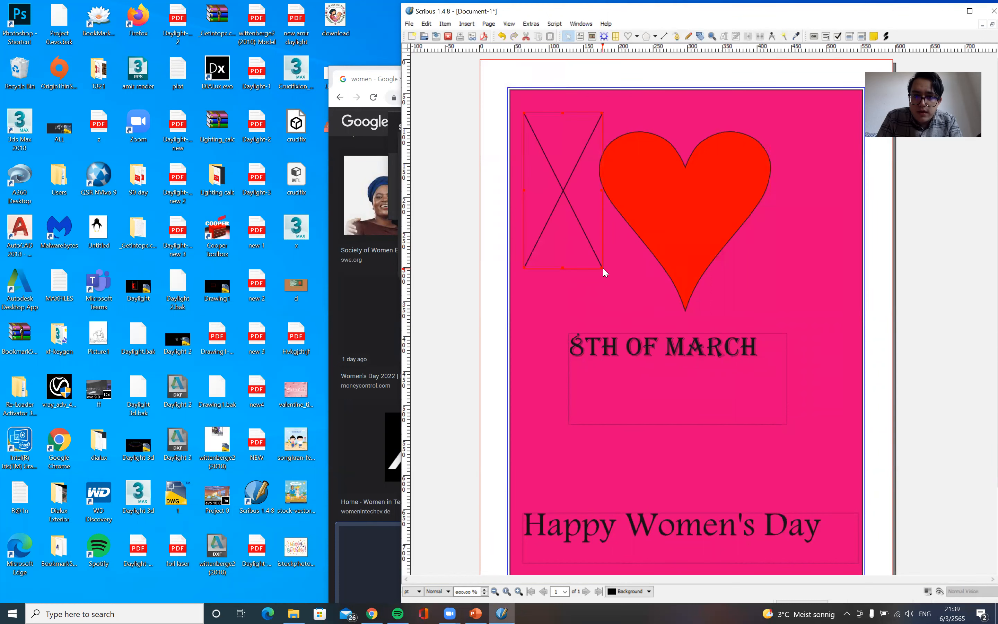
Start getting an image for the new frame and browse to the Desktop folder of the Windows user
right_click(553, 203)
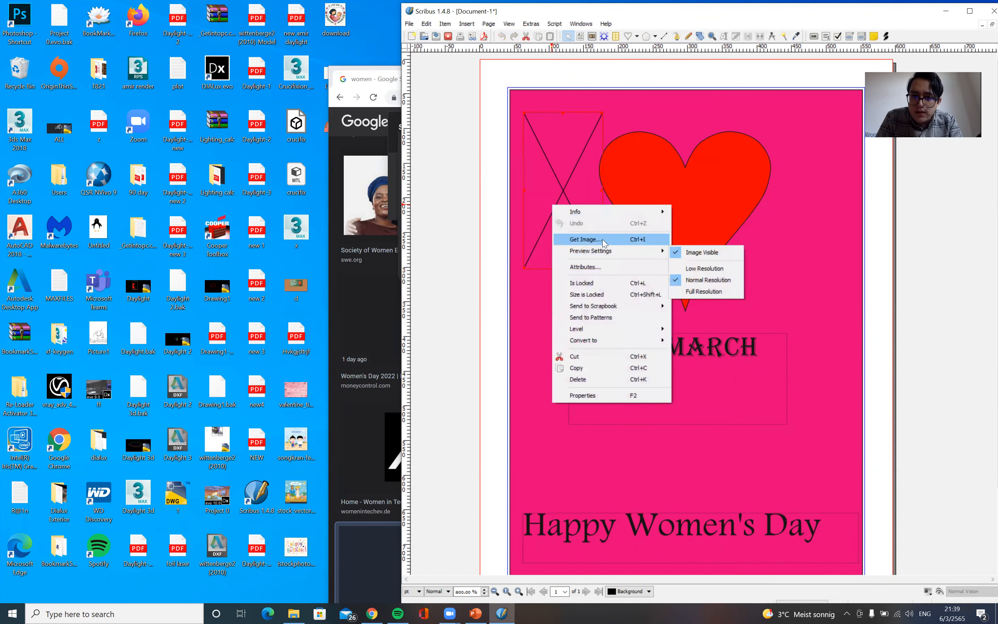
click(585, 240)
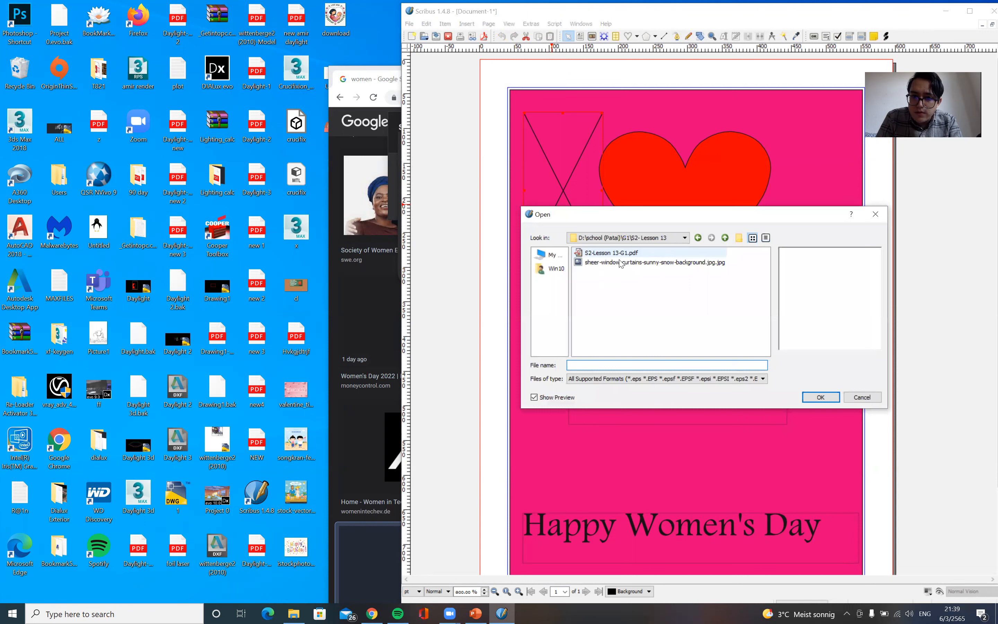
click(620, 263)
click(553, 256)
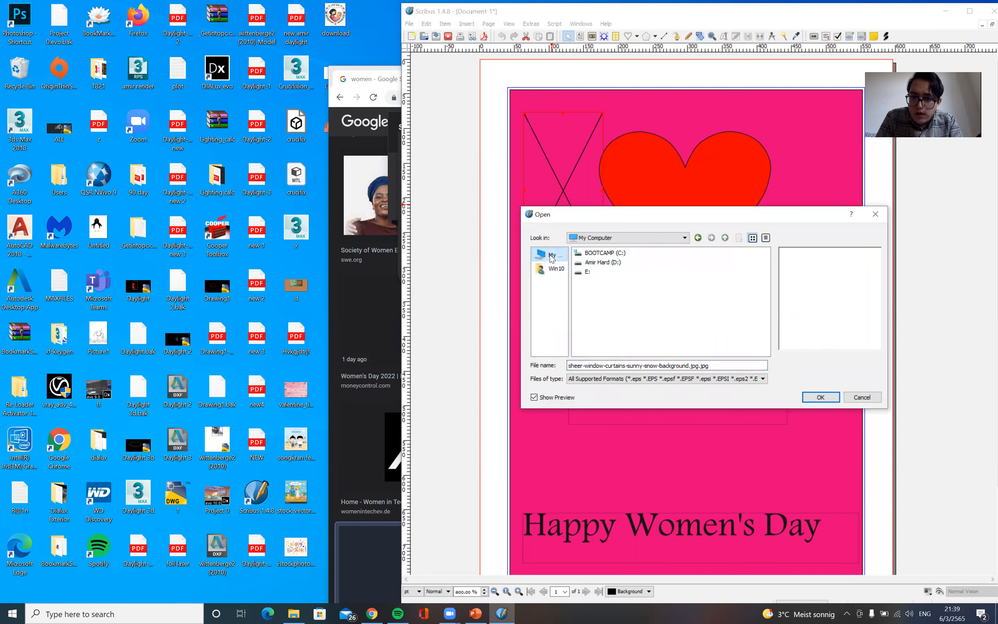
double_click(601, 257)
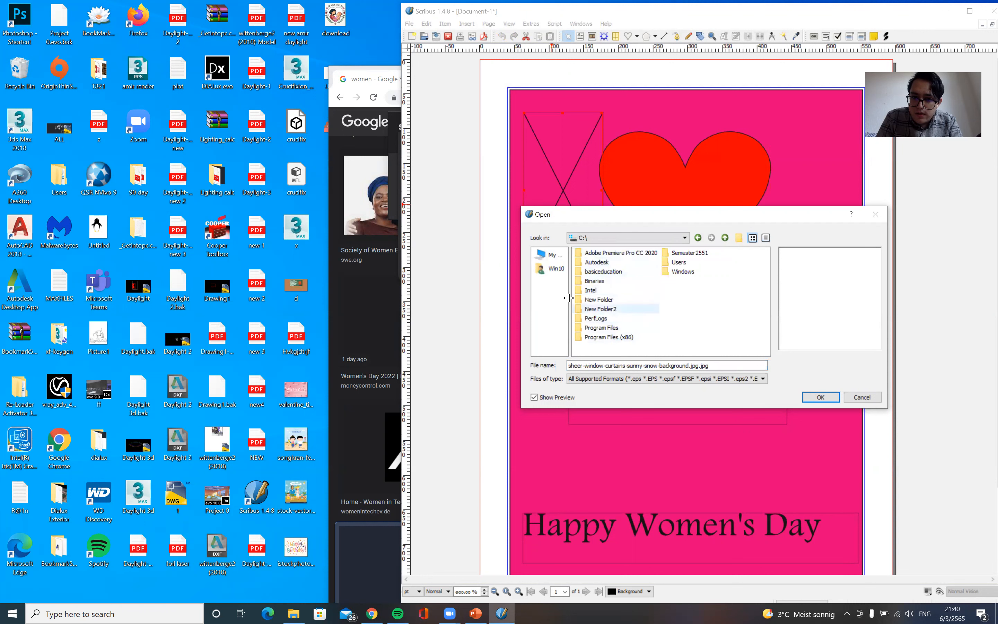
click(556, 269)
double_click(607, 309)
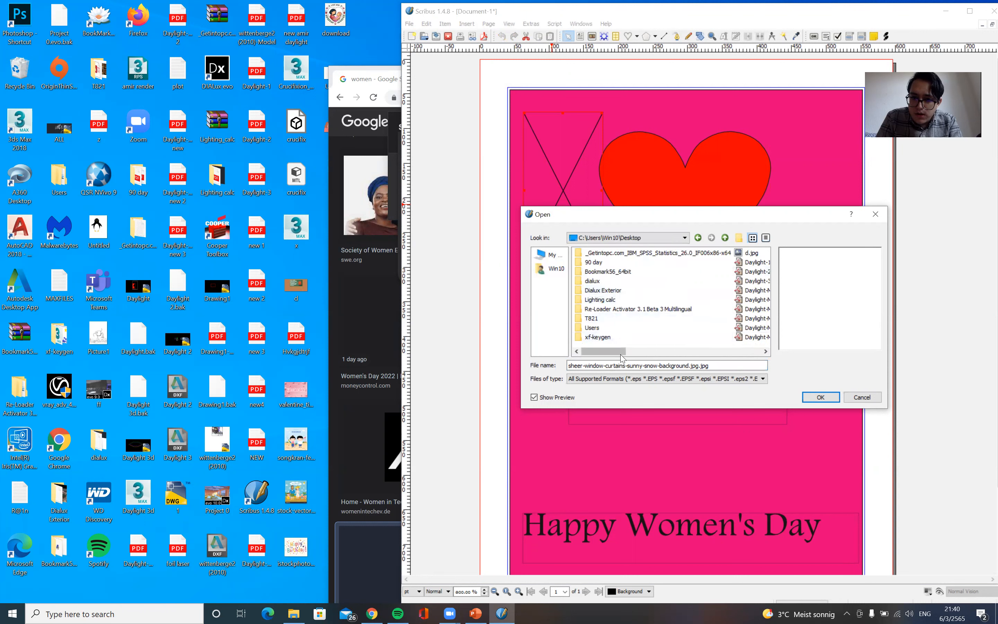
Look through the Desktop files and load img.png, the five-women illustration, into the image frame
drag(625, 351, 751, 351)
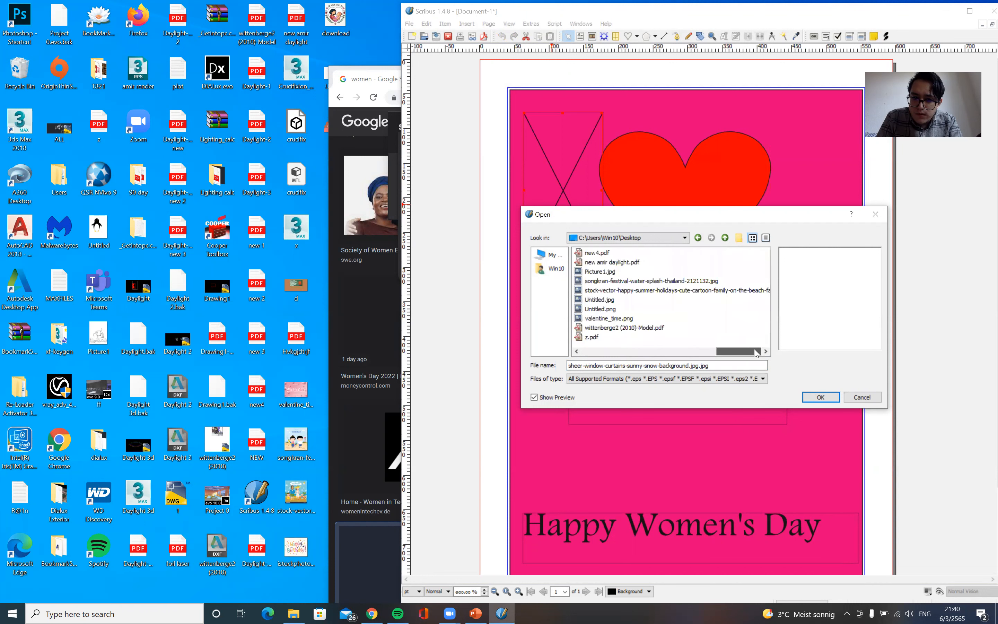
click(609, 318)
click(601, 300)
click(612, 310)
click(605, 273)
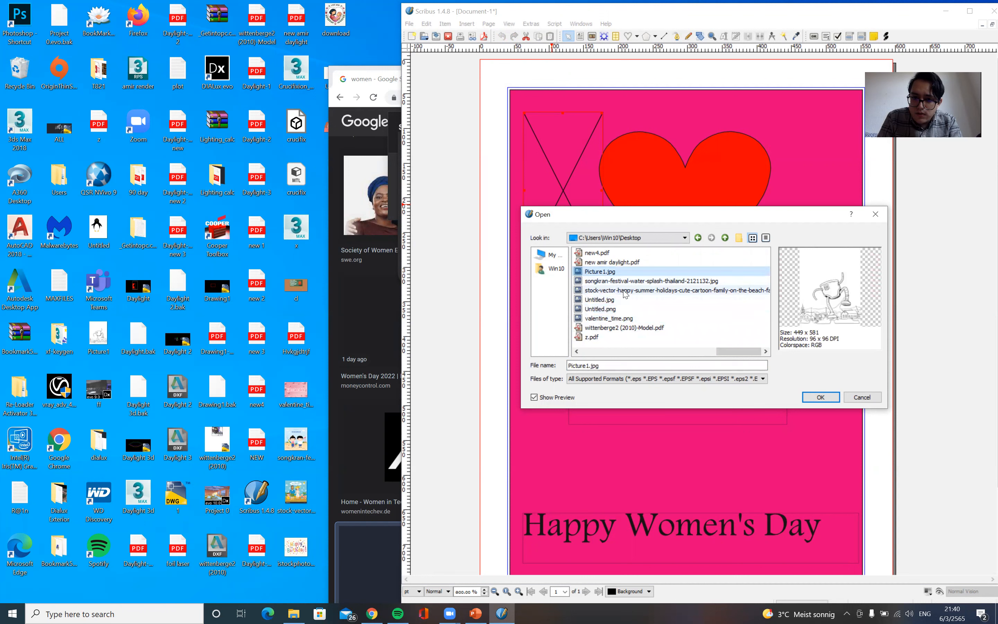
key(Down)
key(Down)
key(Down)
key(Down)
key(Down)
key(Down)
key(Down)
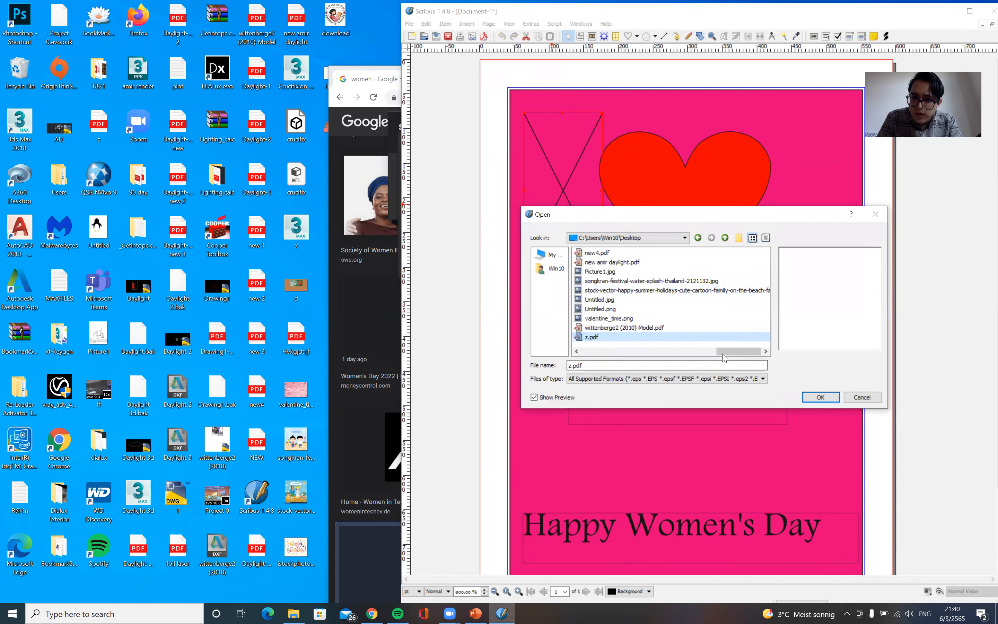
drag(723, 354, 676, 354)
click(635, 299)
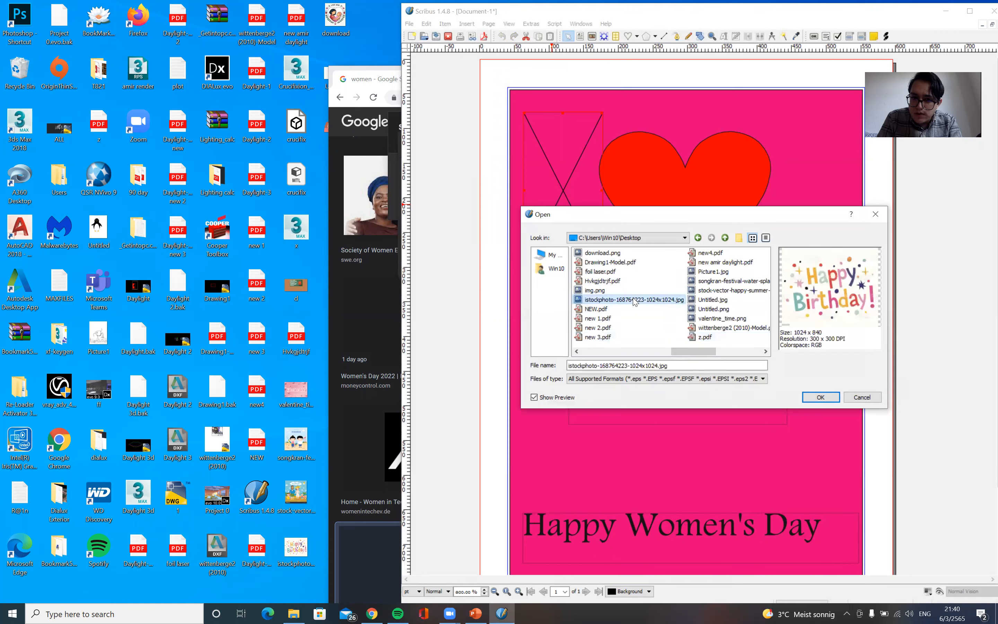
key(Up)
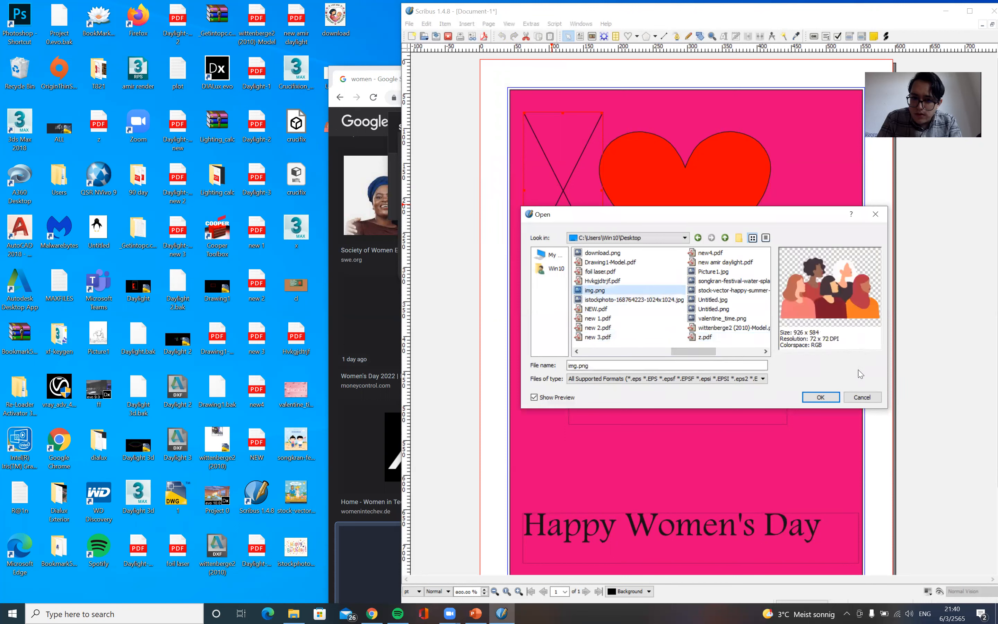
click(817, 398)
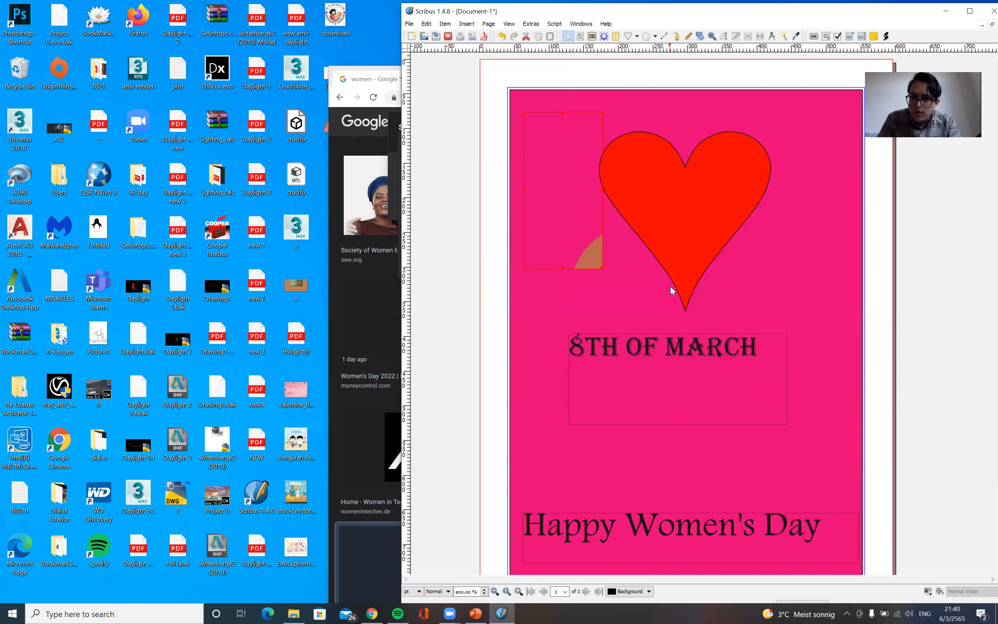
Enlarge the image frame to the magenta rectangle's right edge and adjust the illustration to the frame
drag(601, 267, 862, 380)
right_click(686, 301)
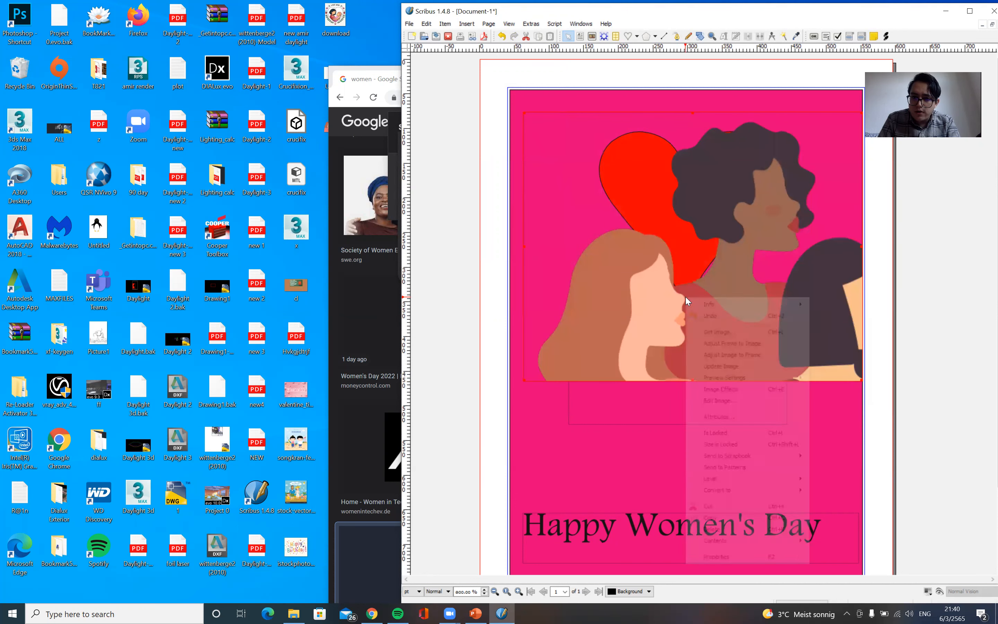
click(761, 357)
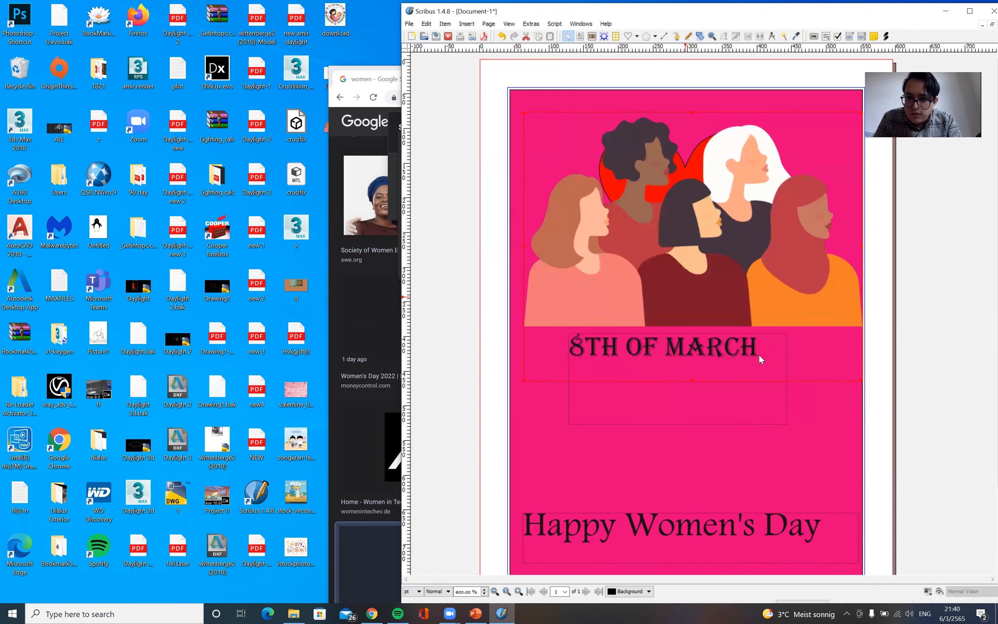
Shrink the illustration and place it between the "8th of March" and "Happy Women's Day" texts, and maximize the Scribus window
drag(688, 256, 690, 429)
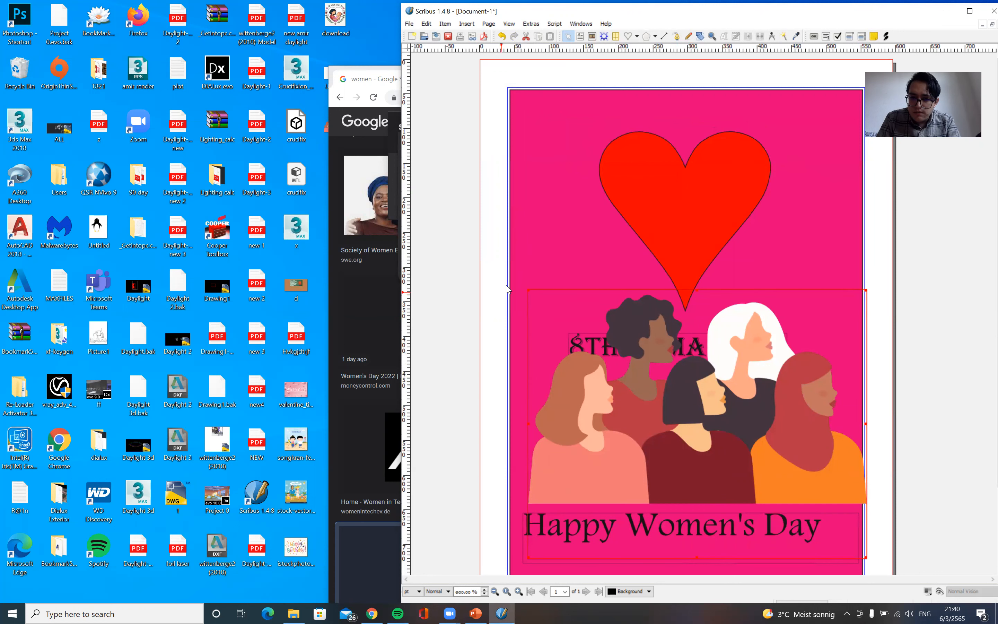
drag(526, 290, 644, 412)
drag(678, 480, 654, 439)
click(912, 423)
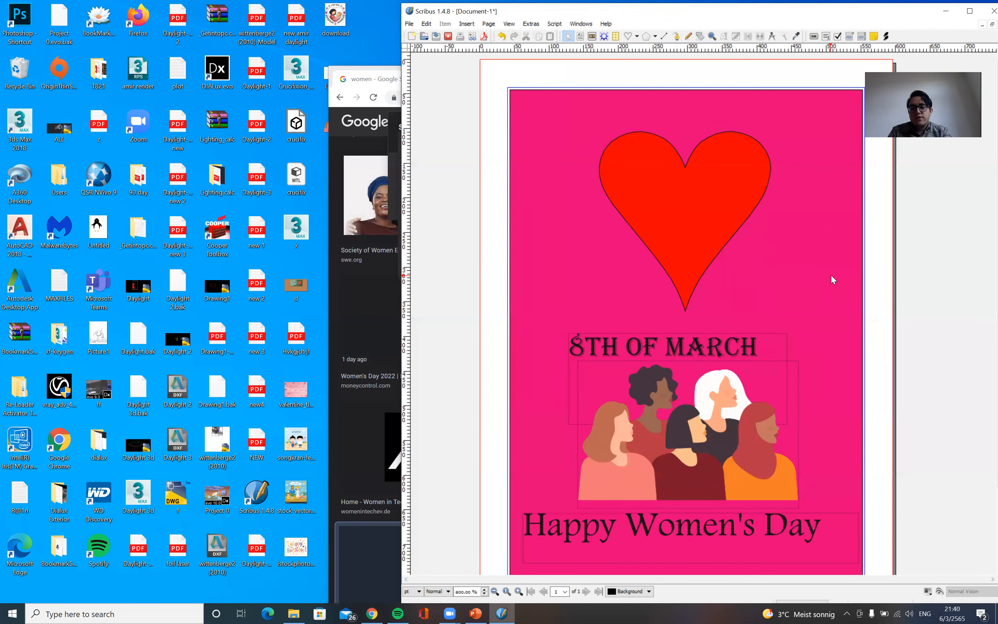
click(969, 12)
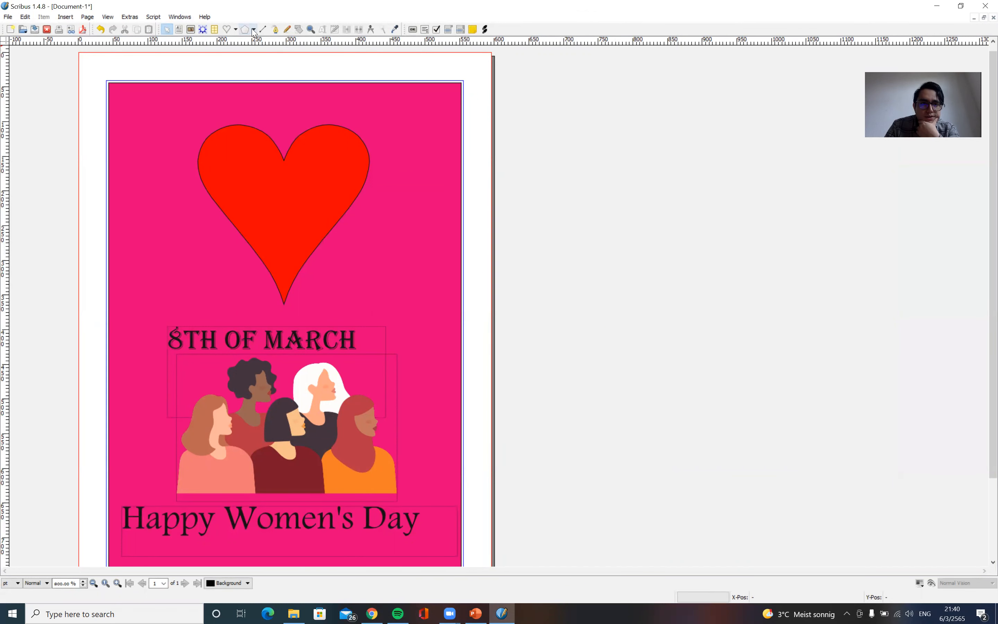
Draw a diagonal line beside the heart, and undo it together with the accidental move of the magenta rectangle
click(263, 29)
drag(419, 157, 360, 242)
drag(394, 195, 421, 254)
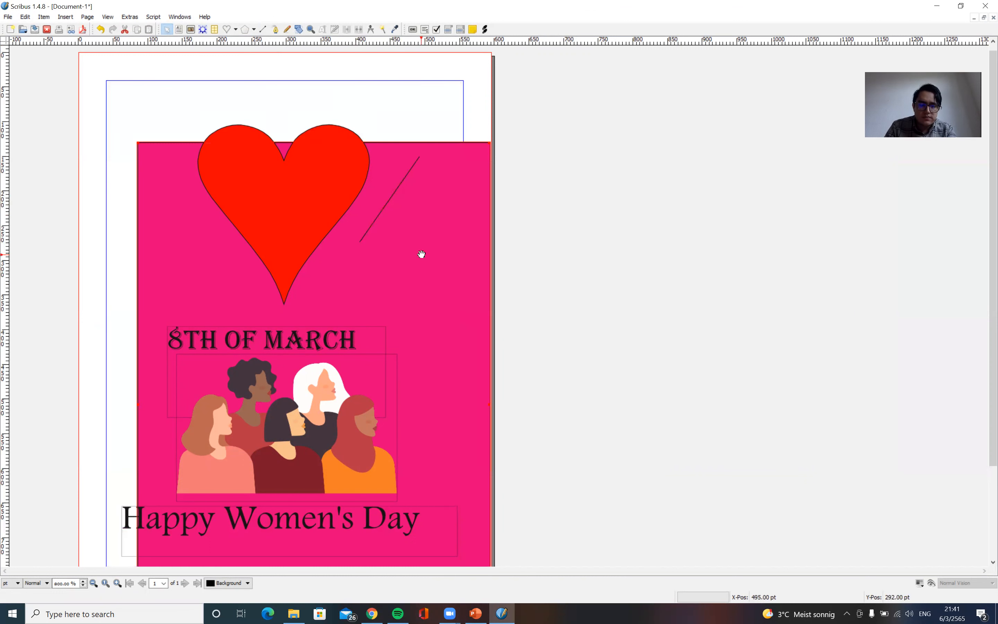
key(ctrl+z)
key(ctrl+z)
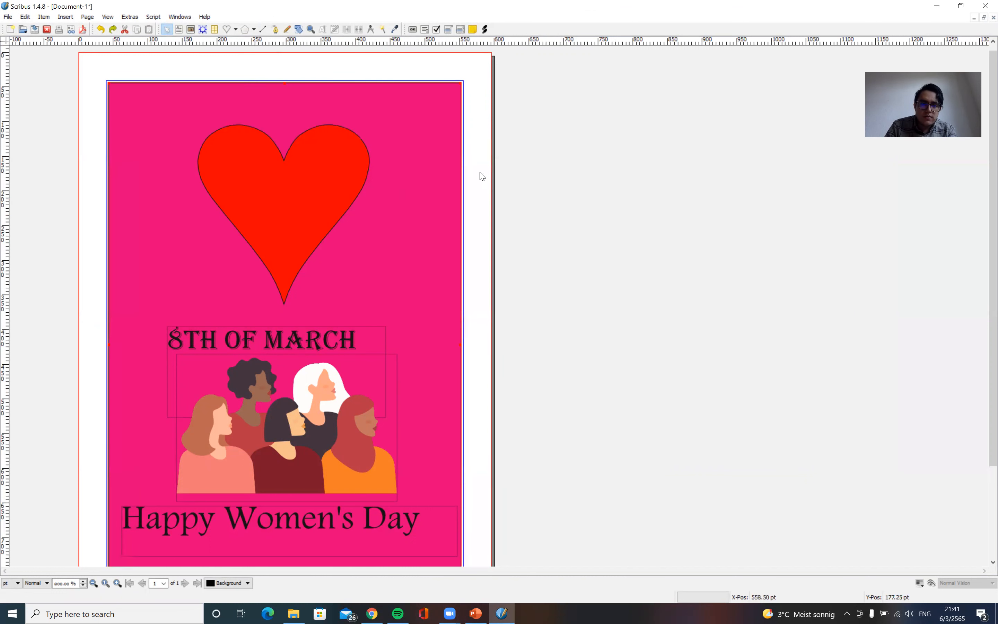
Try to insert a line at a 0° angle near the magenta rectangle's upper-right corner, and undo the last change to the page
click(263, 29)
click(419, 107)
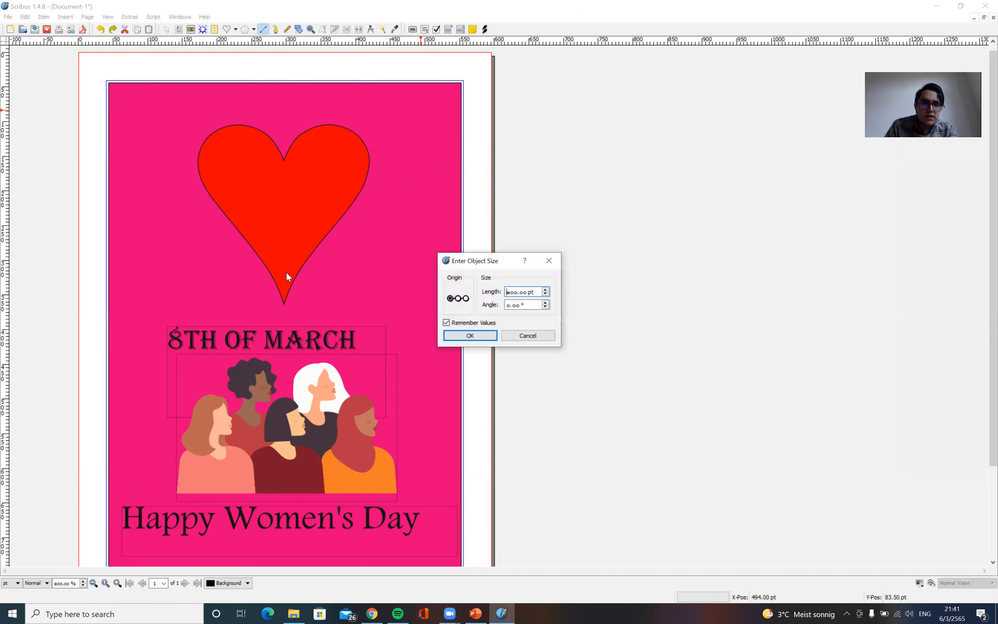
click(471, 335)
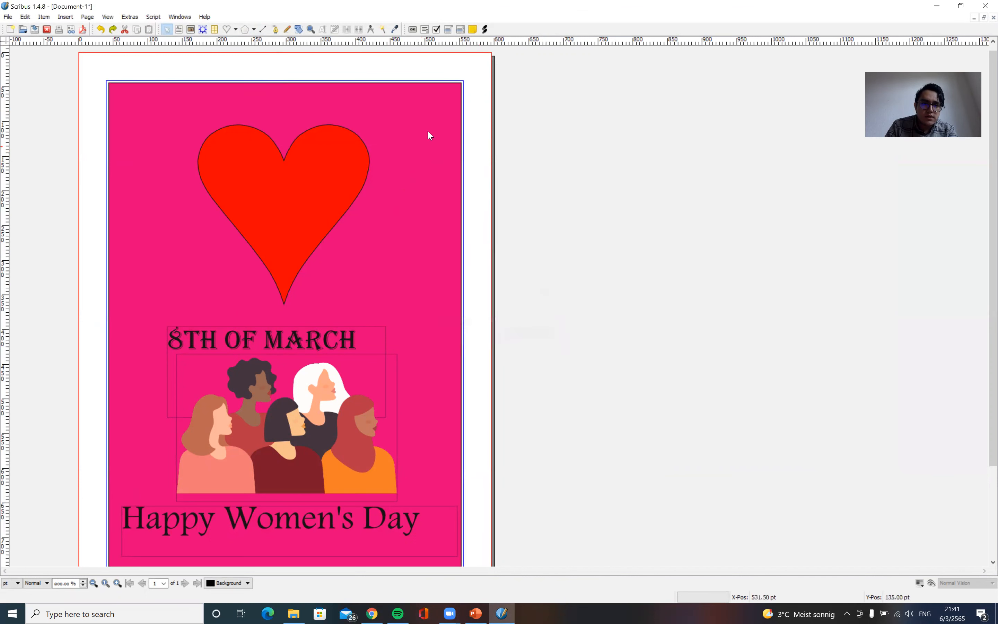
drag(244, 298, 225, 309)
key(ctrl+z)
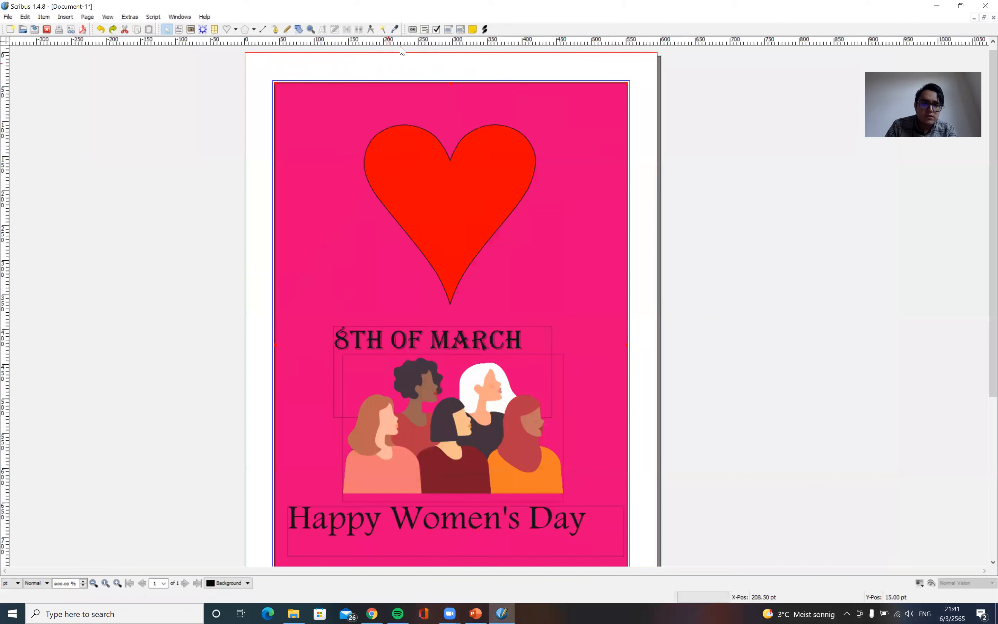
click(263, 29)
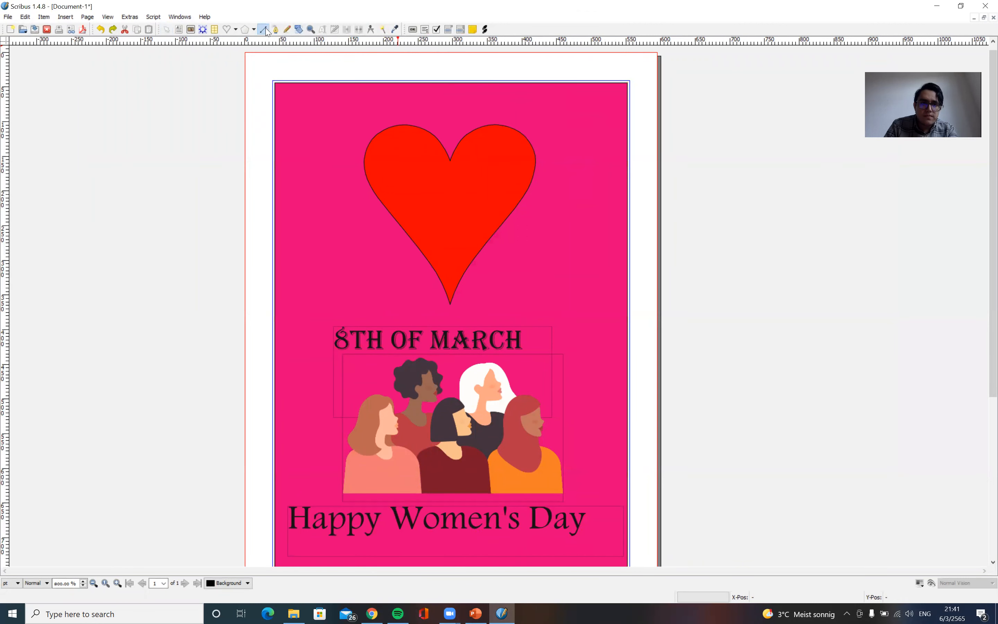
click(328, 130)
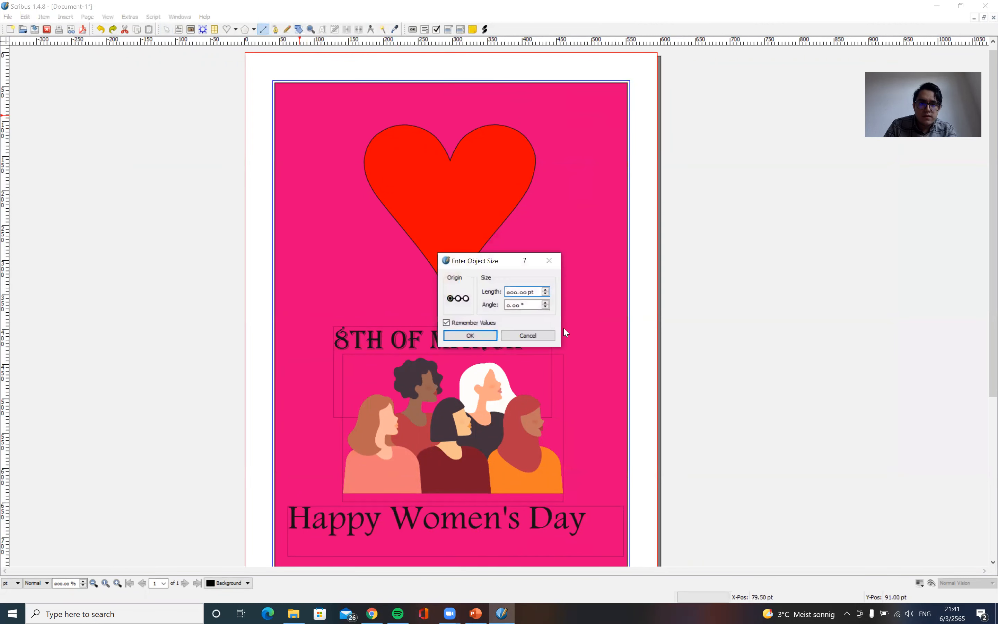
click(527, 337)
Draw a diagonal line across the heart from its upper left to beside the "8th of March" text, and undo it
click(263, 29)
mouse_move(299, 122)
mouse_down()
mouse_move(401, 347)
mouse_move(578, 340)
mouse_up()
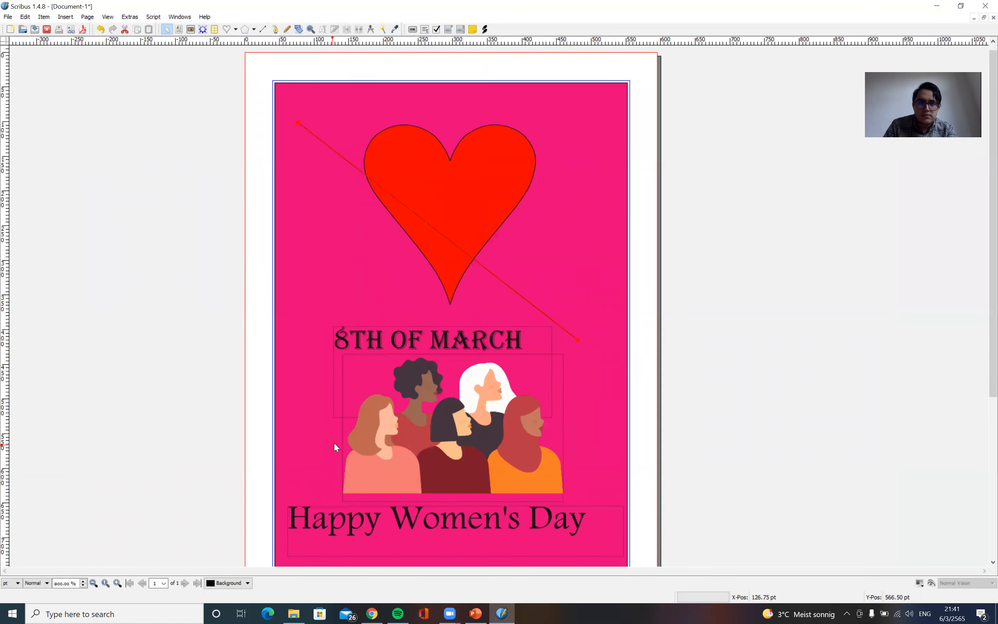
key(ctrl+z)
Start a Bezier curve near the magenta rectangle's upper-left corner
click(275, 29)
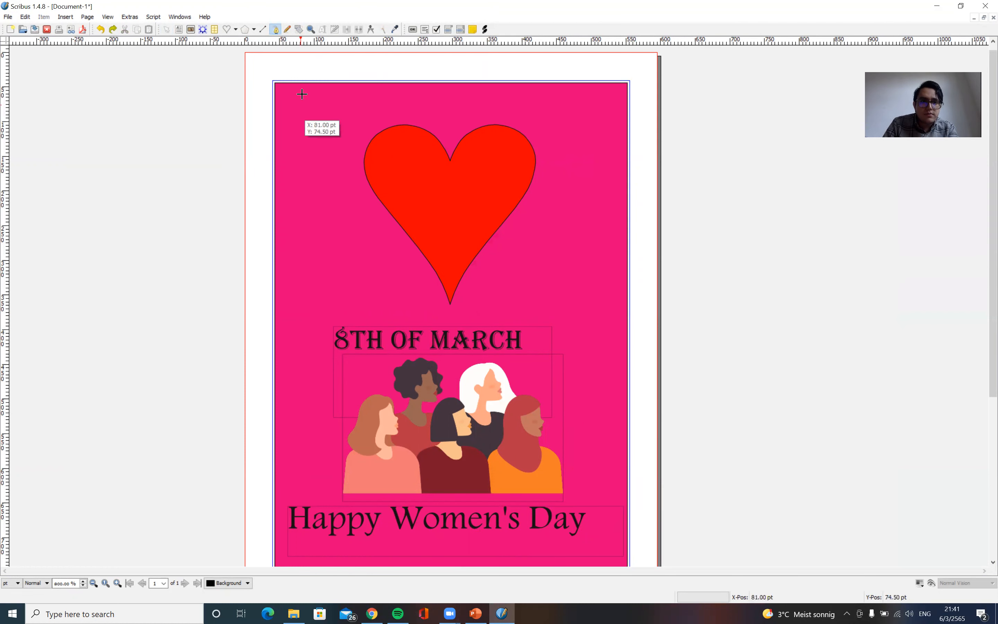